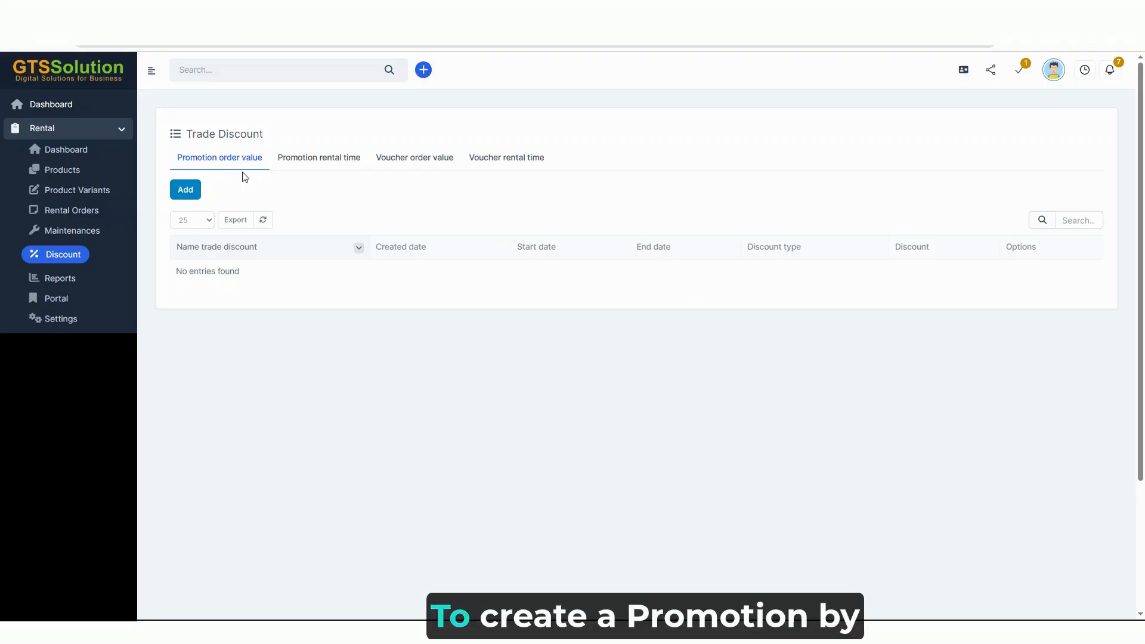
- Create a new order value promotion and name it "0% discount for orders from 1 million"
{"action": "left_click", "coordinate": [189, 195]}
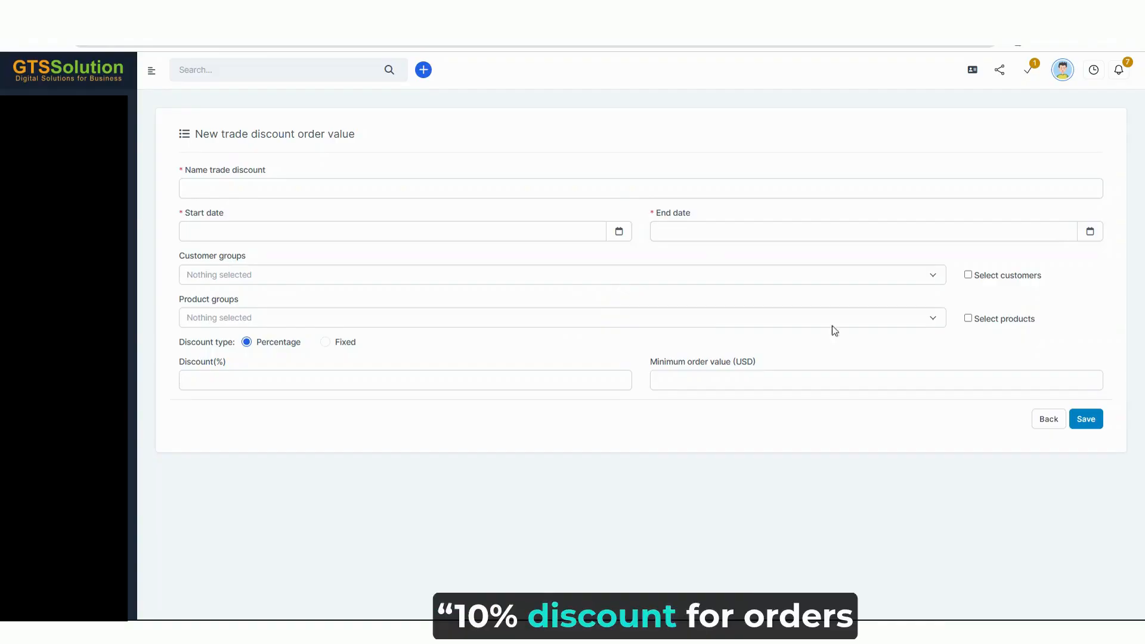
{"action": "left_click", "coordinate": [396, 189]}
{"action": "type", "text": "0% discount for orders from 1 million"}
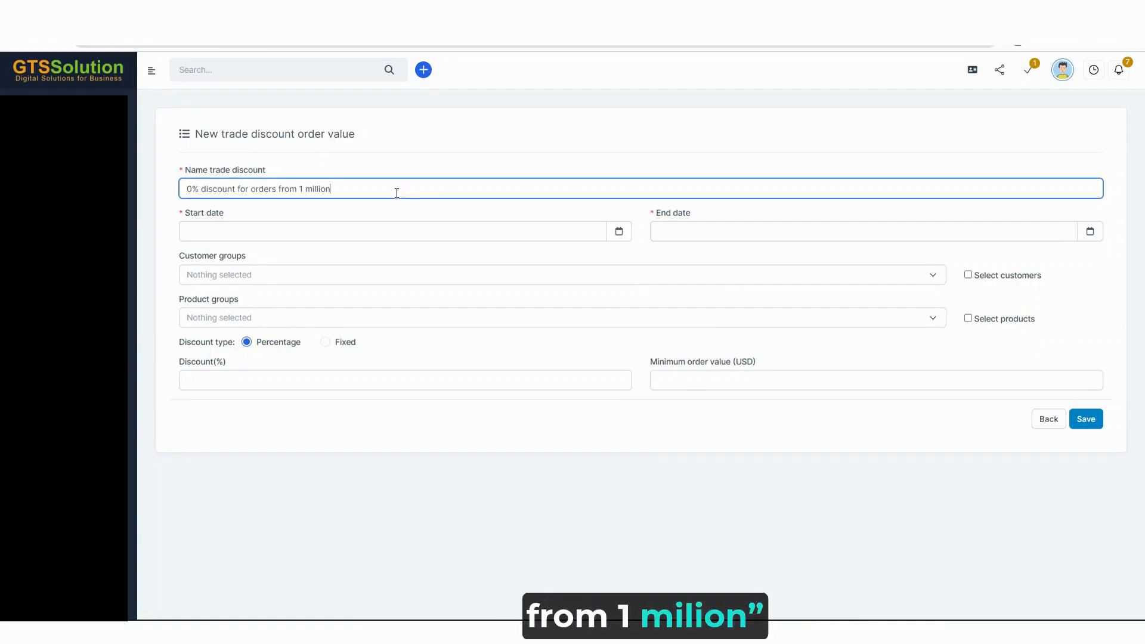
- Set the promotion's start date to 07-08-2025 and its end date to 31-08-2025
{"action": "left_click", "coordinate": [370, 234]}
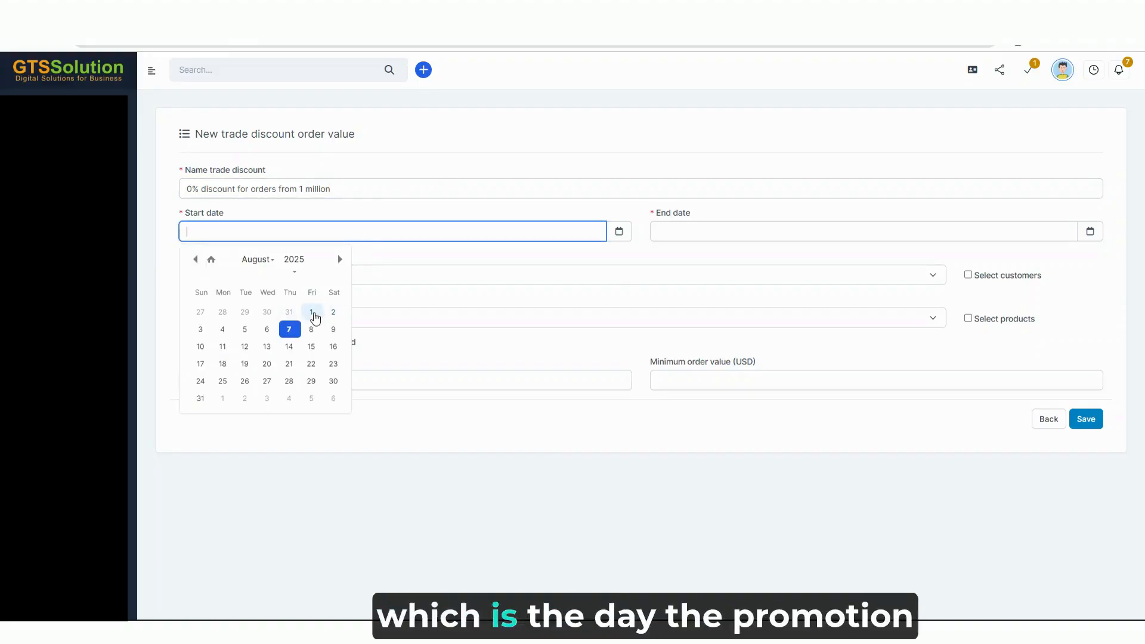
{"action": "left_click", "coordinate": [312, 310]}
{"action": "left_click", "coordinate": [803, 232]}
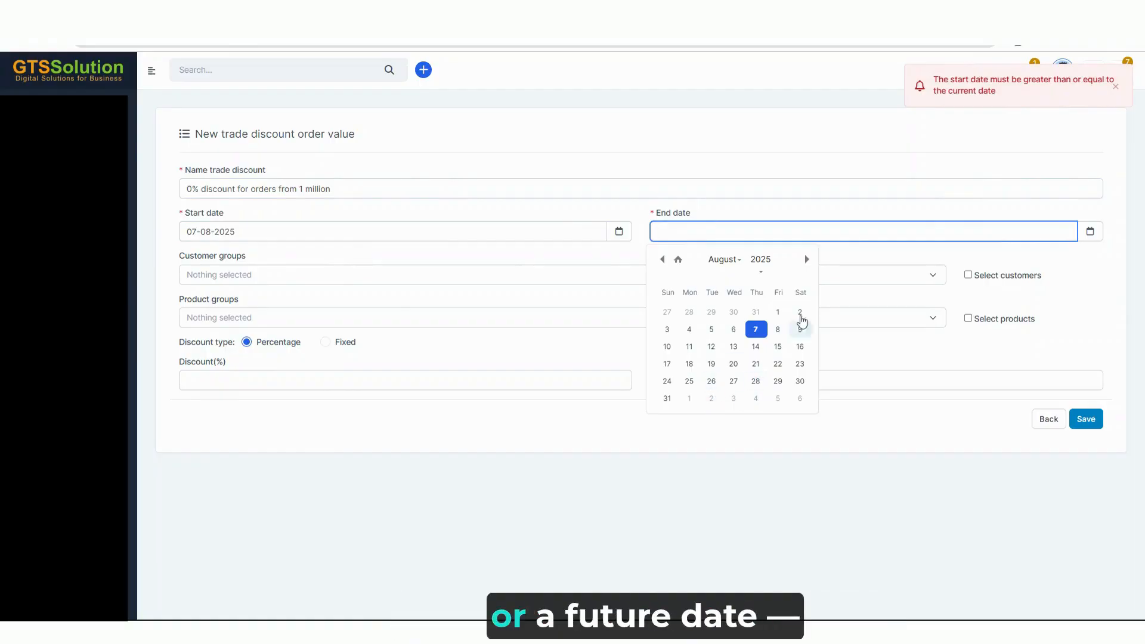
{"action": "left_click", "coordinate": [808, 262]}
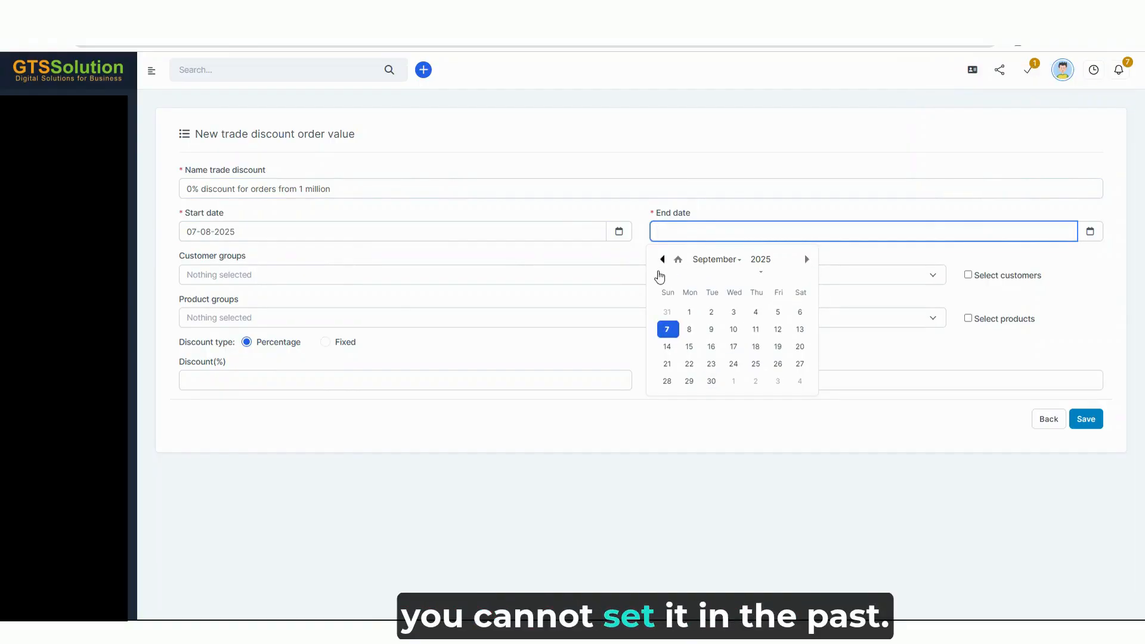
{"action": "left_click", "coordinate": [665, 314]}
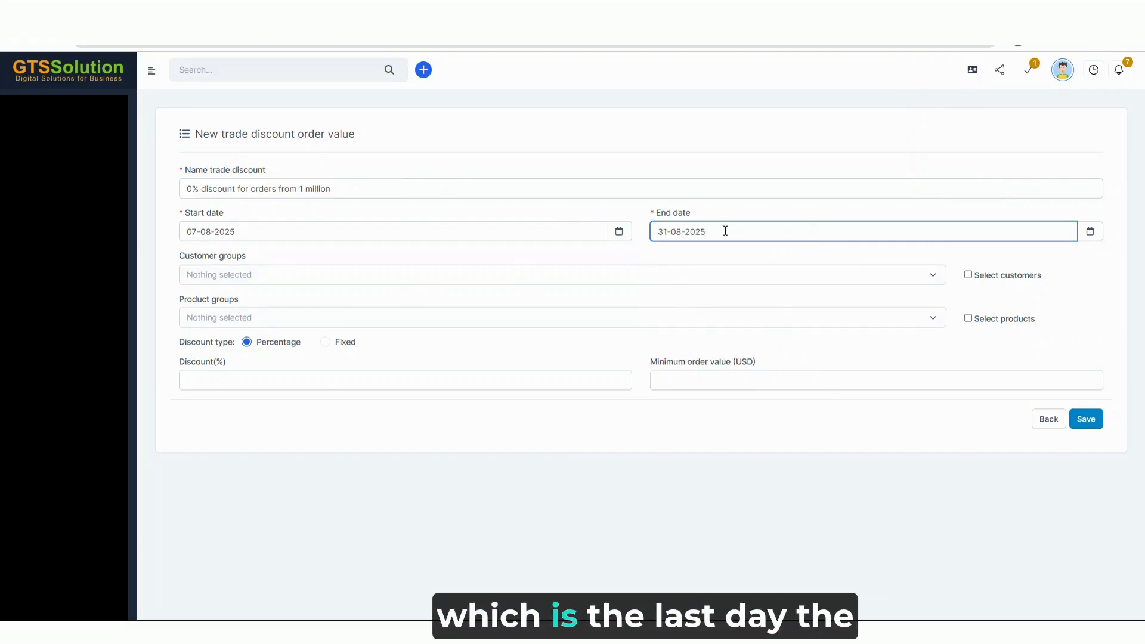
{"action": "left_click", "coordinate": [428, 255]}
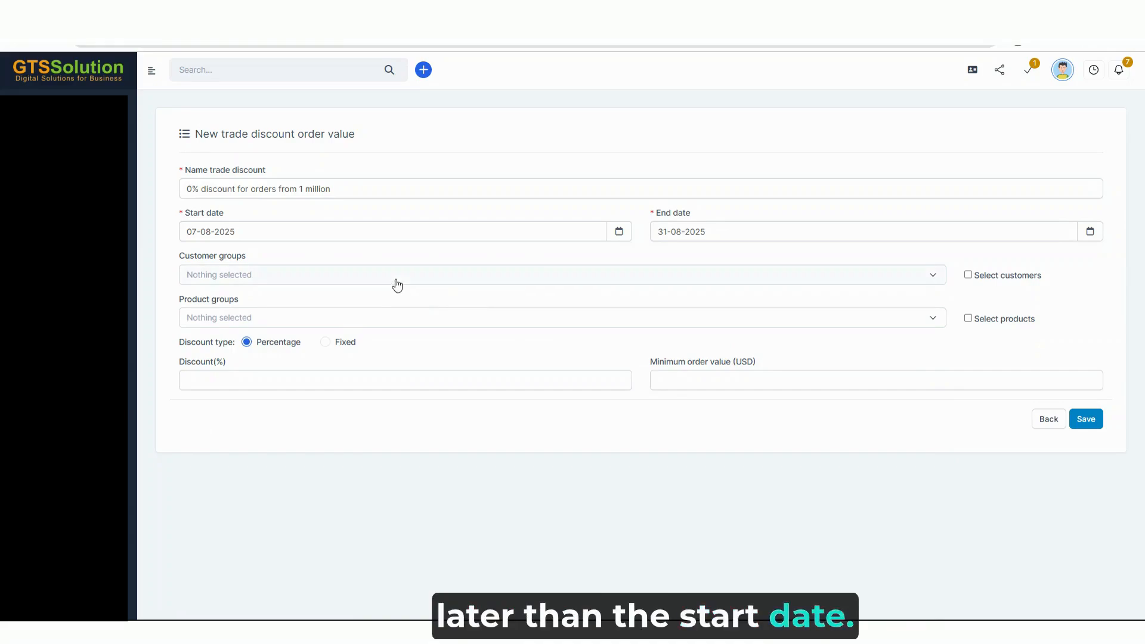
- Limit the promotion to the VIP and Retail customer groups
{"action": "left_click", "coordinate": [572, 280]}
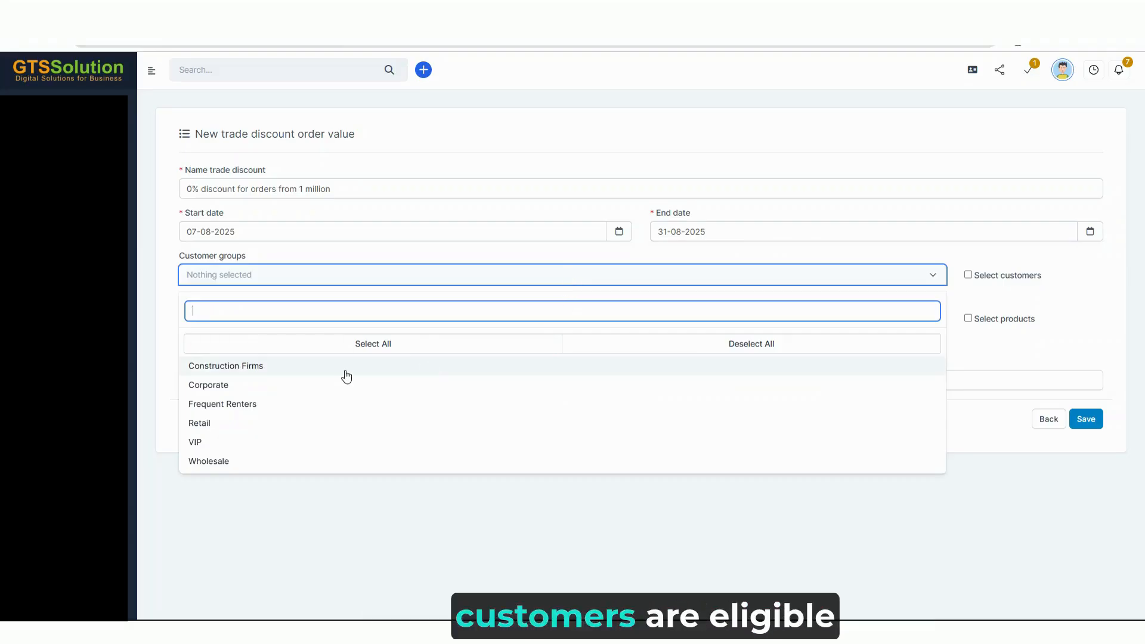
{"action": "left_click", "coordinate": [243, 443]}
{"action": "left_click", "coordinate": [244, 428]}
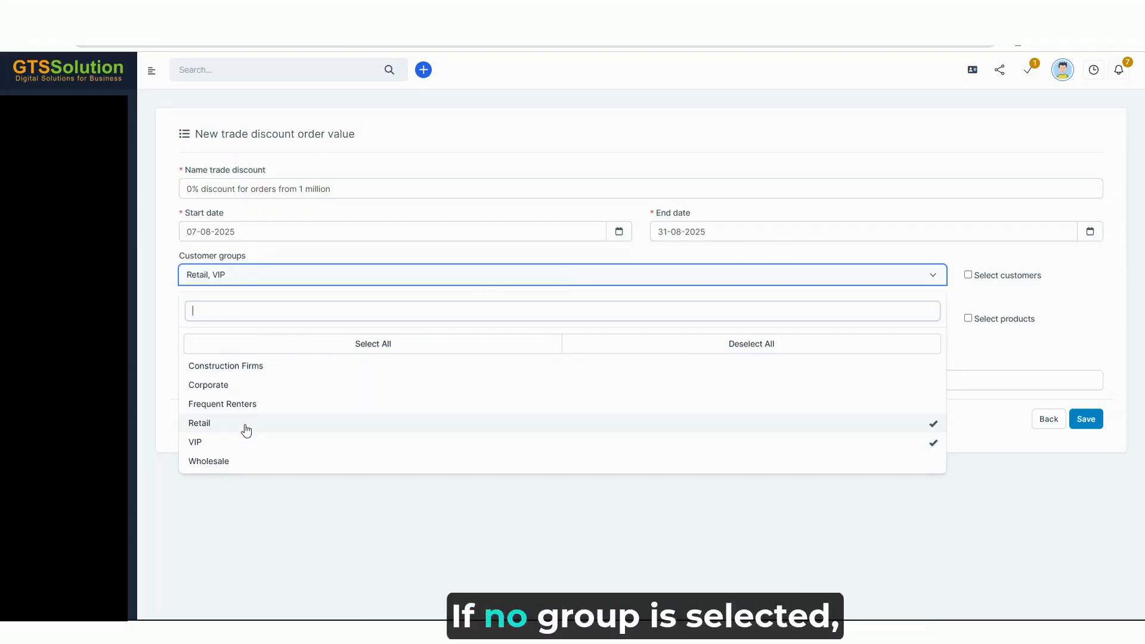
{"action": "left_click", "coordinate": [505, 262]}
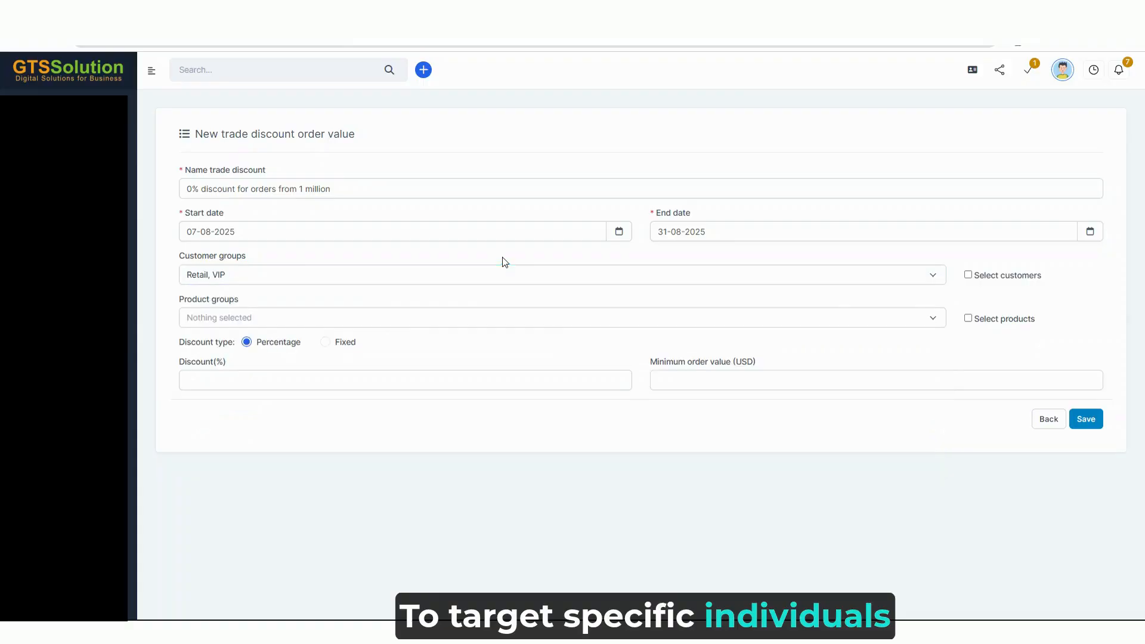
- Enable individual customer selection and choose Fermino, the customer belonging only to the Retail group, Seaways International (US) and SGT
{"action": "left_click", "coordinate": [1014, 279]}
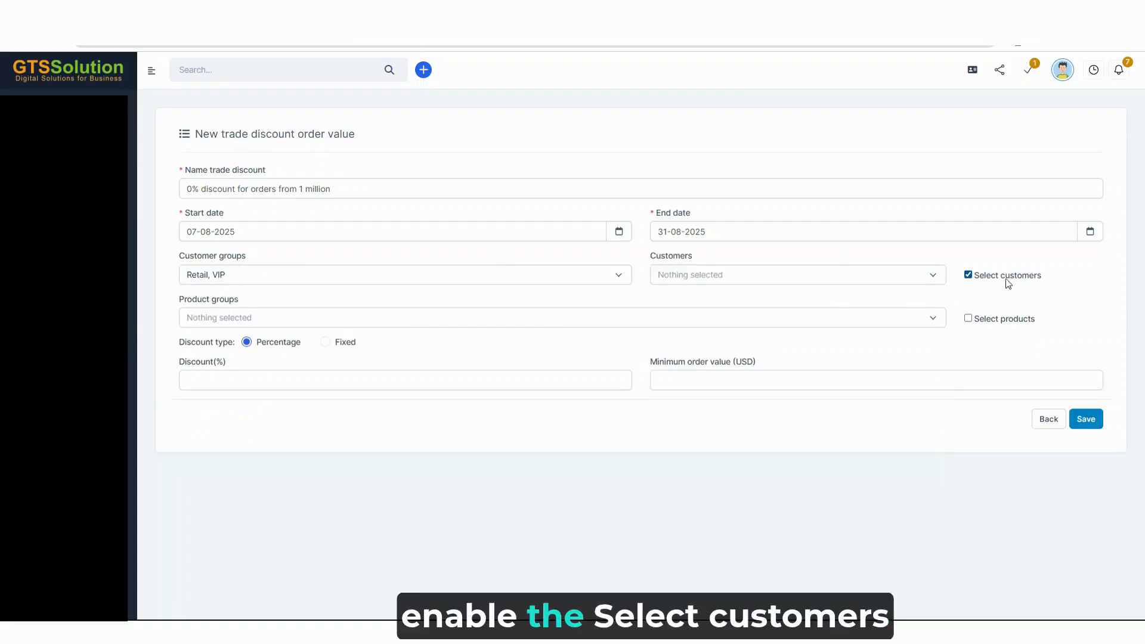
{"action": "left_click", "coordinate": [723, 278]}
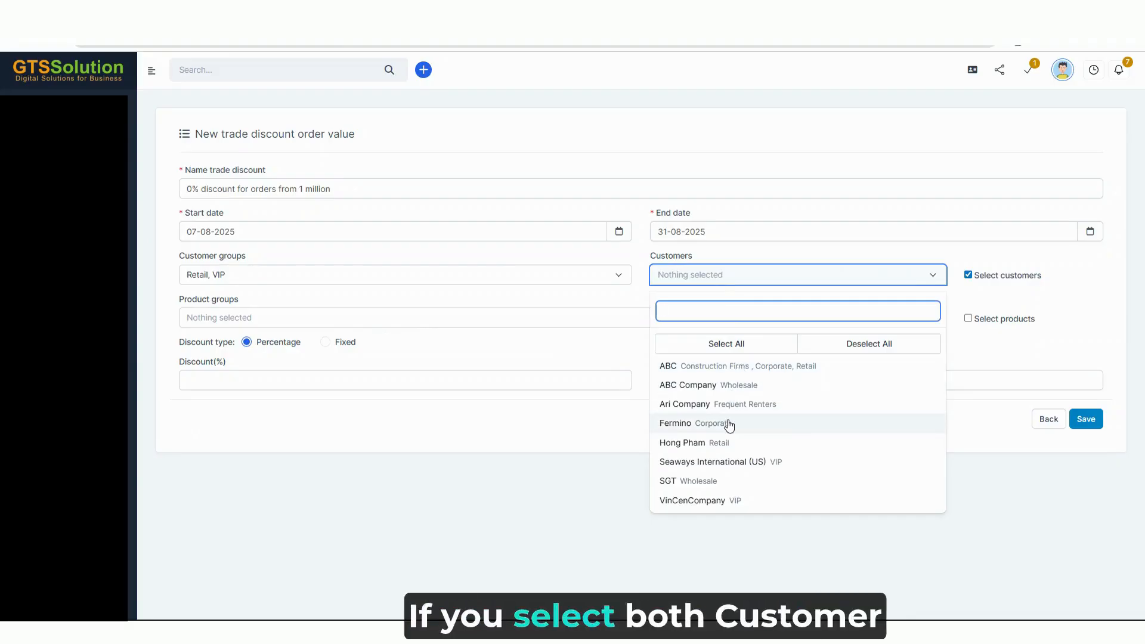
{"action": "left_click", "coordinate": [733, 424]}
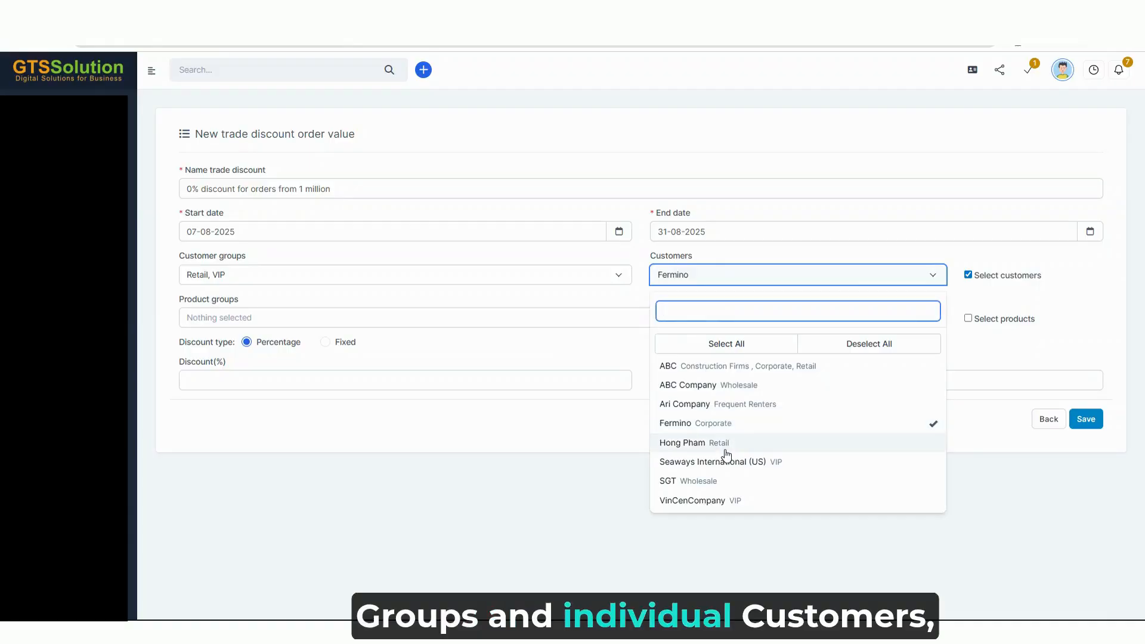
{"action": "left_click", "coordinate": [732, 443]}
{"action": "left_click", "coordinate": [733, 462]}
{"action": "left_click", "coordinate": [732, 481]}
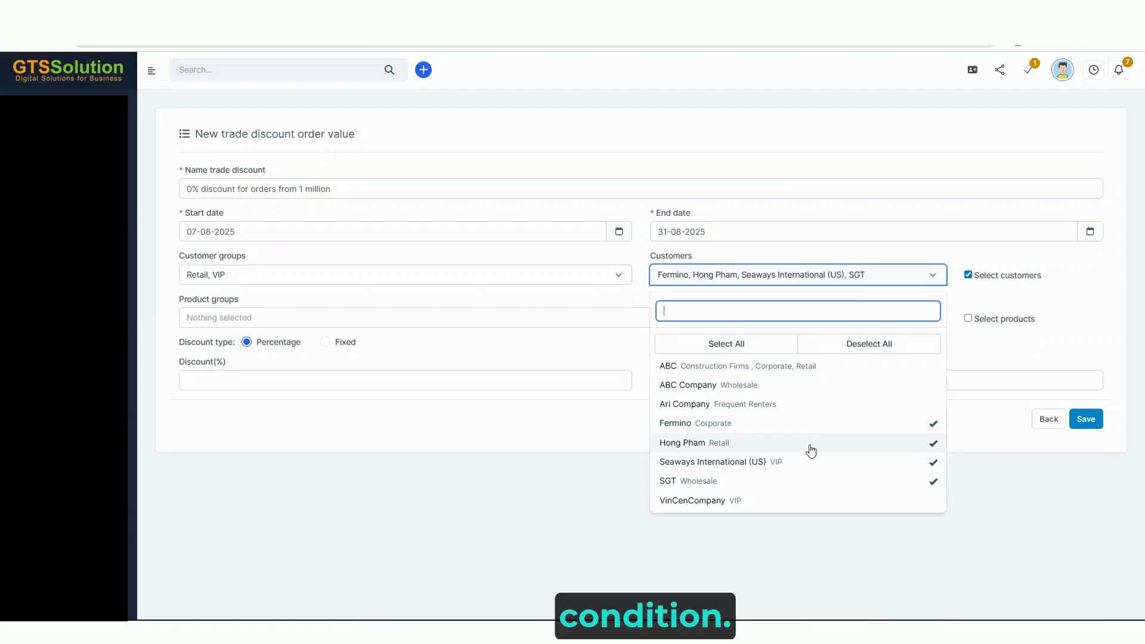
{"action": "left_click", "coordinate": [1001, 364]}
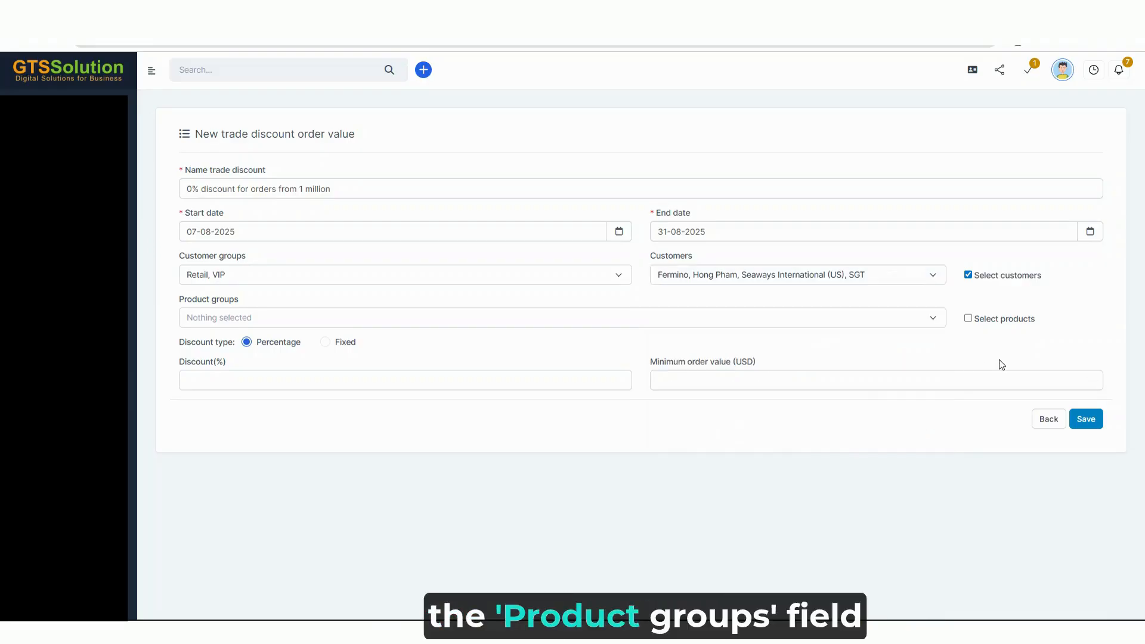
- Select the product groups COOLINGAIR Cooling & Air Treatment, MACHINE Machine and WOOD Wood for the promotion
{"action": "left_click", "coordinate": [281, 320]}
{"action": "left_click", "coordinate": [306, 407]}
{"action": "left_click", "coordinate": [280, 599]}
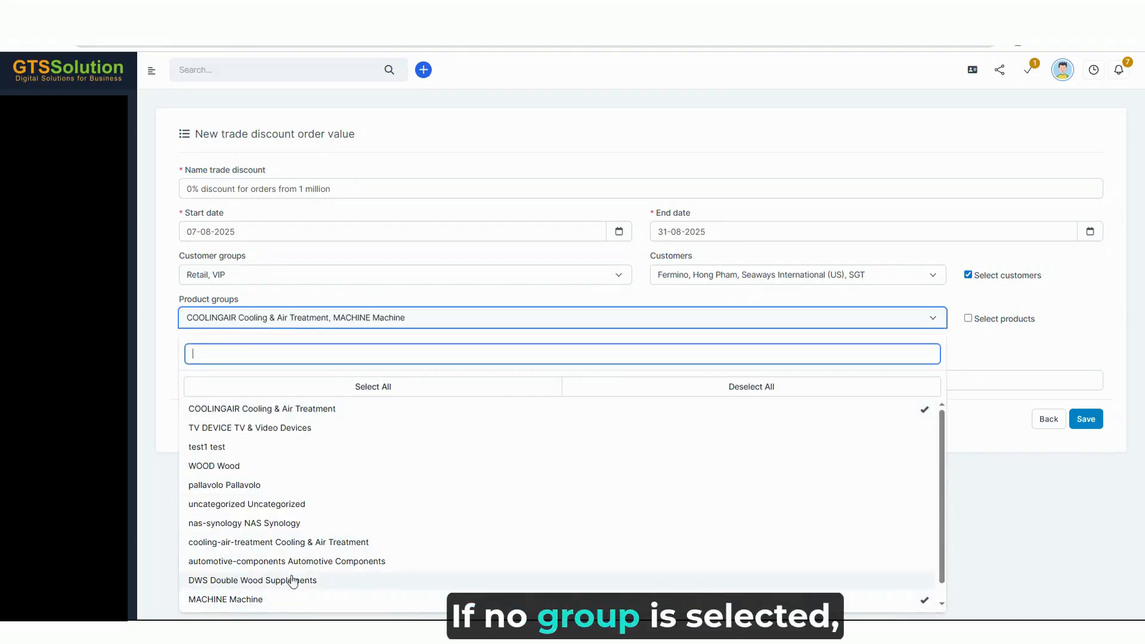
{"action": "left_click", "coordinate": [353, 467]}
{"action": "left_click", "coordinate": [562, 313]}
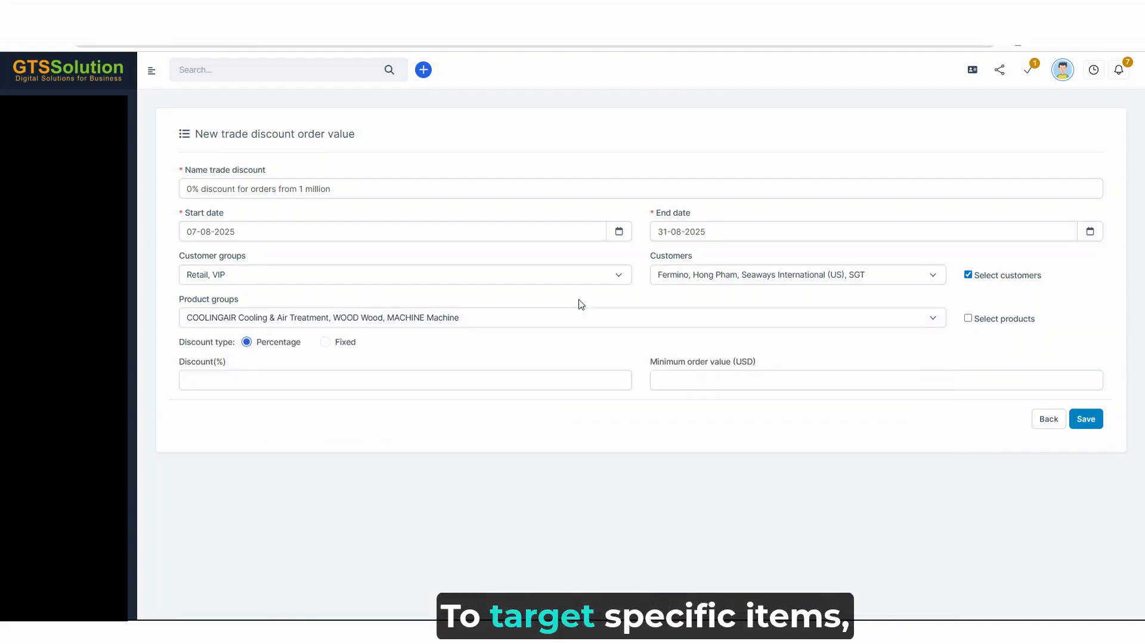
- Enable individual product selection and choose Wedding Backdrop Set Classic and Modern plus Construction Drill D300 800W and 1200W
{"action": "left_click", "coordinate": [1004, 324]}
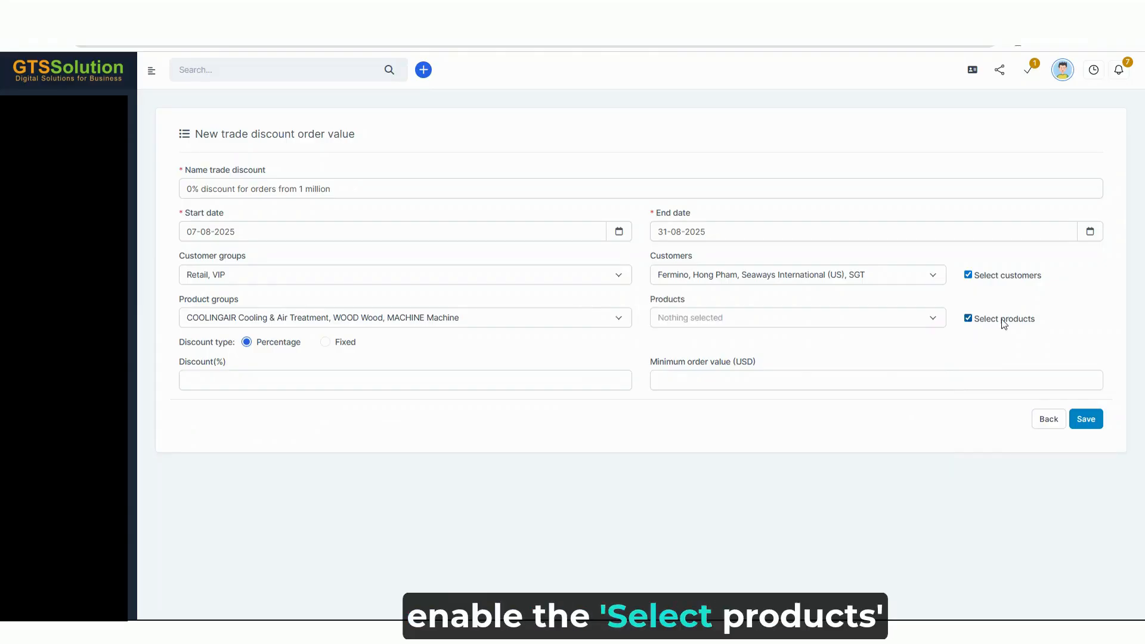
{"action": "left_click", "coordinate": [747, 320]}
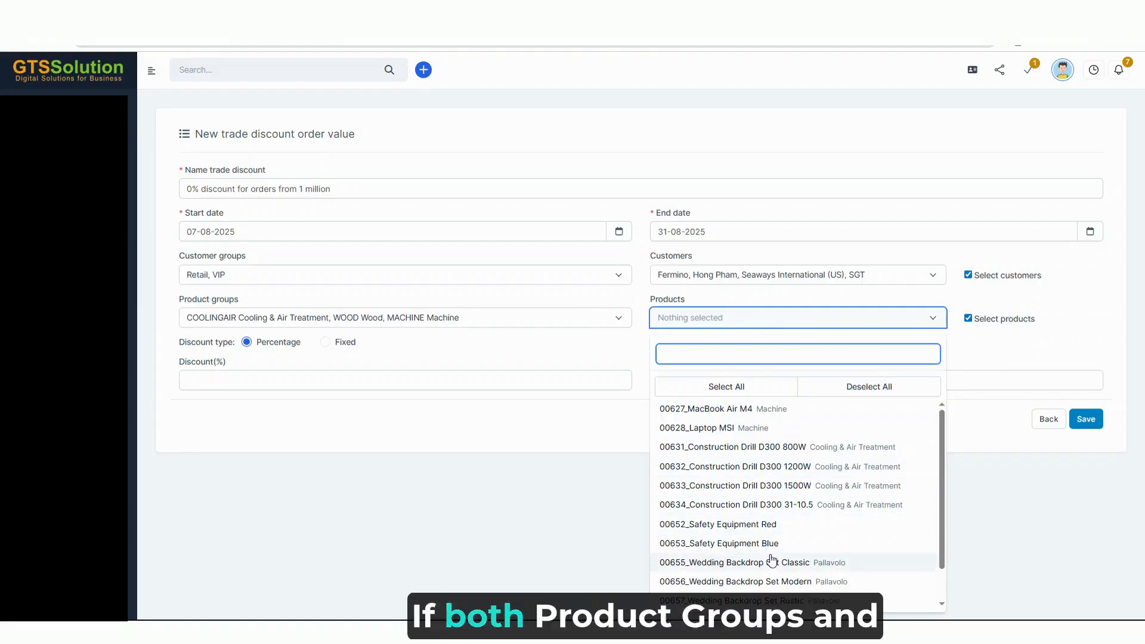
{"action": "left_click", "coordinate": [734, 562]}
{"action": "left_click", "coordinate": [779, 581]}
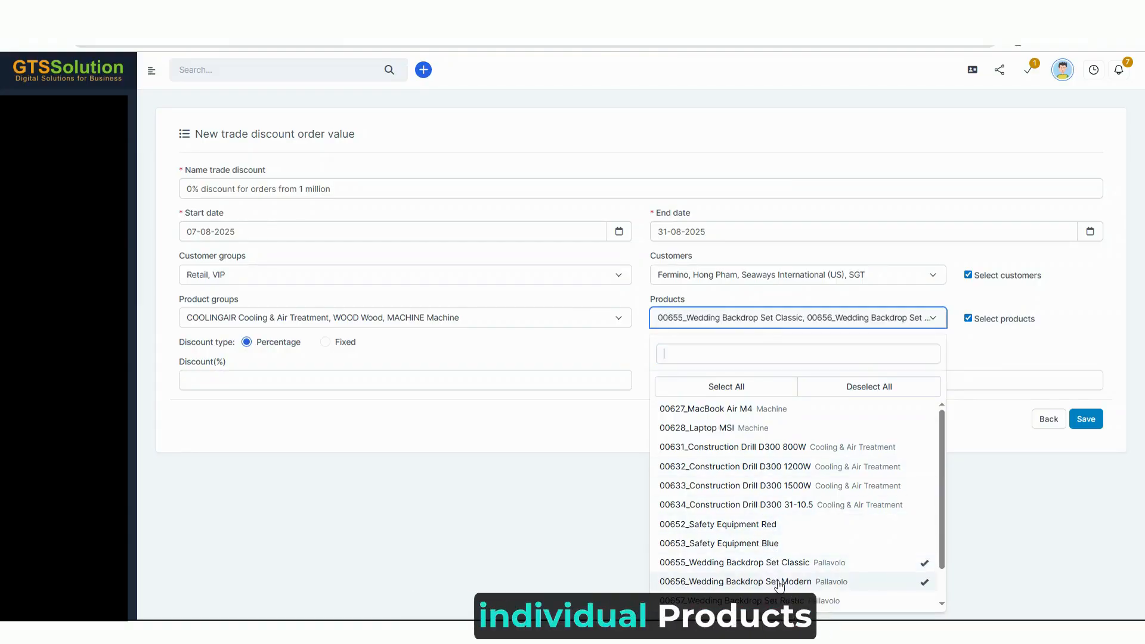
{"action": "left_click", "coordinate": [798, 451]}
{"action": "left_click", "coordinate": [798, 469]}
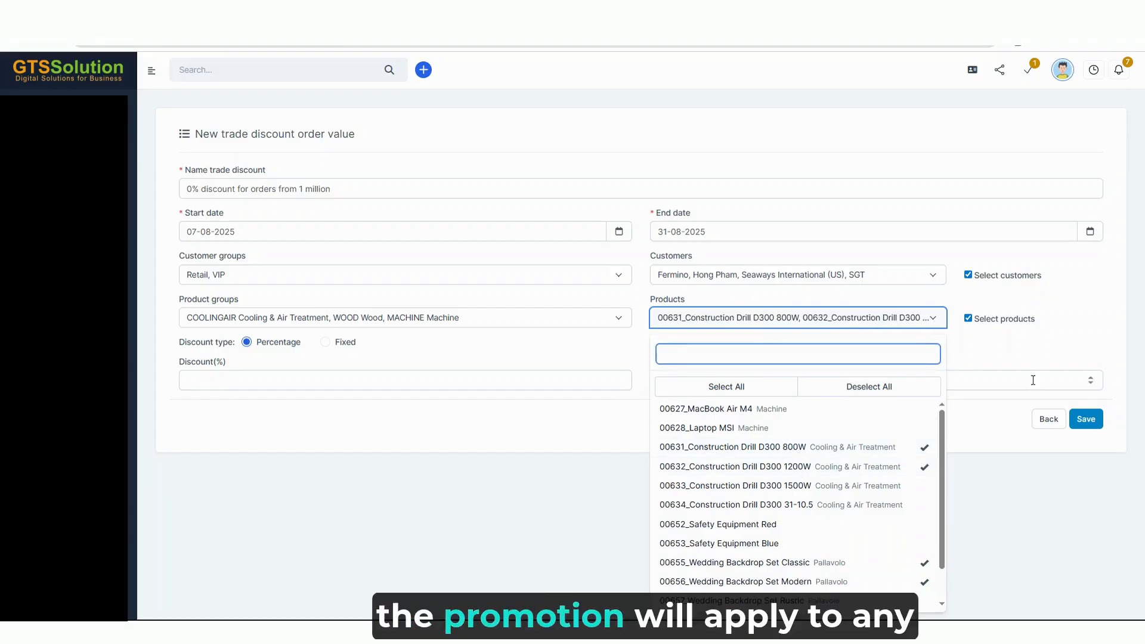
{"action": "left_click", "coordinate": [979, 359]}
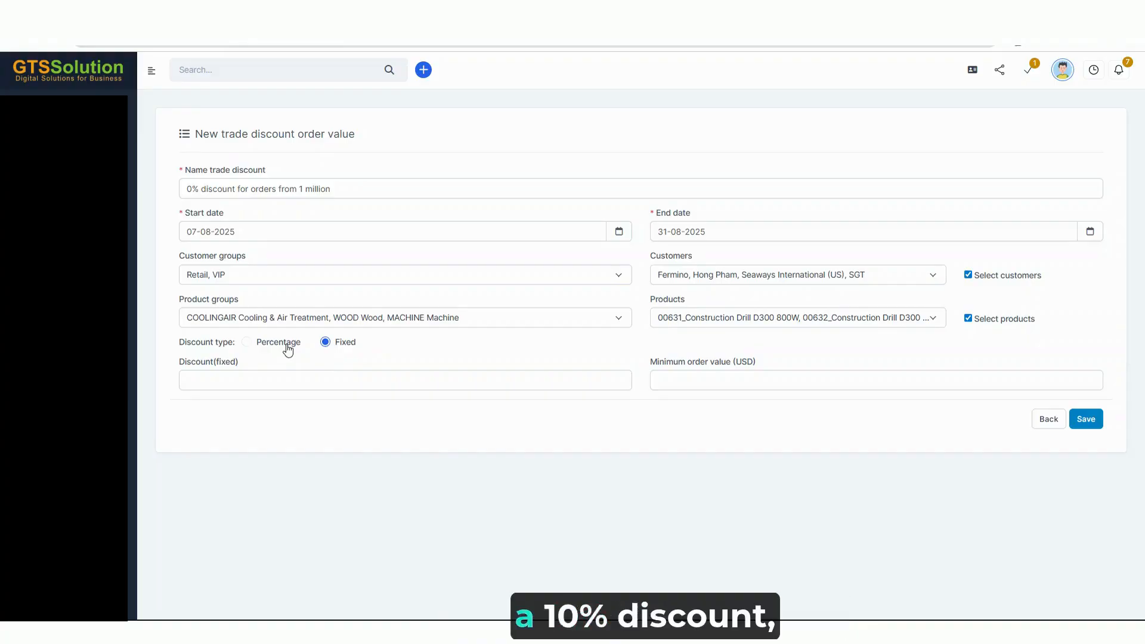
- Set a percentage discount of 10 and correct the promotion's name to "10% discount for orders from 1 million"
{"action": "left_click", "coordinate": [298, 379]}
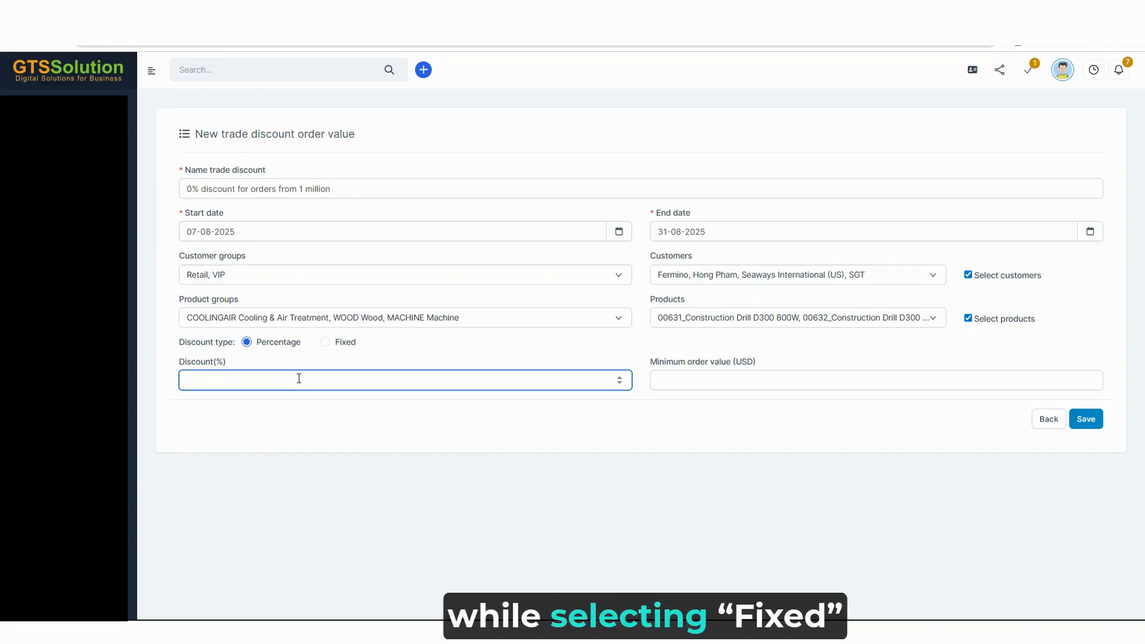
{"action": "type", "text": "10"}
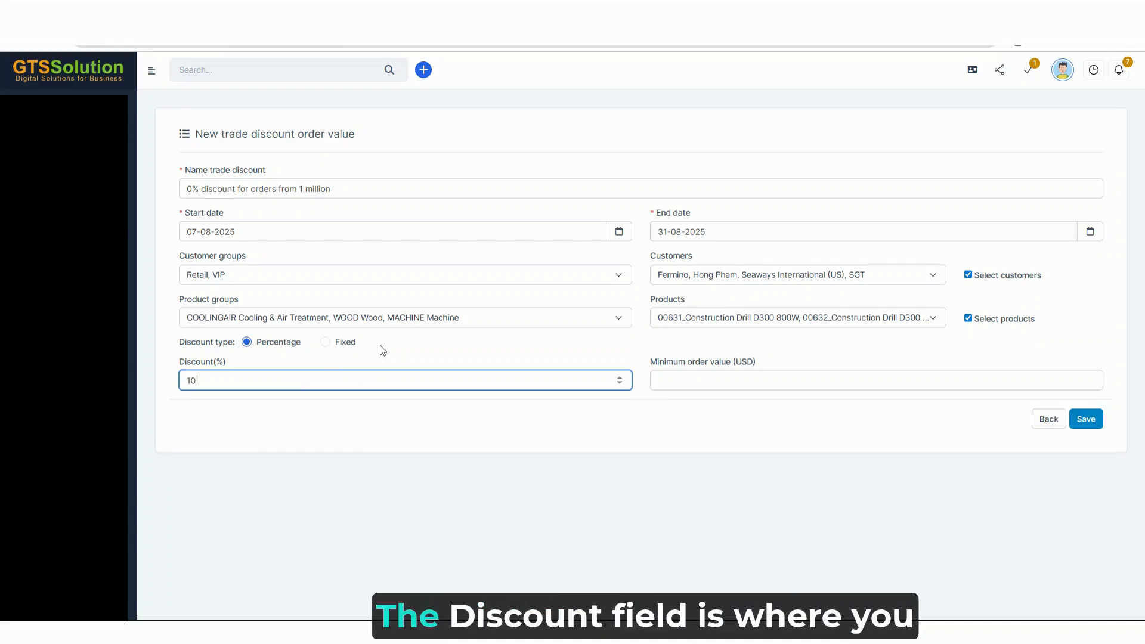
{"action": "left_click", "coordinate": [192, 192]}
{"action": "type", "text": "1"}
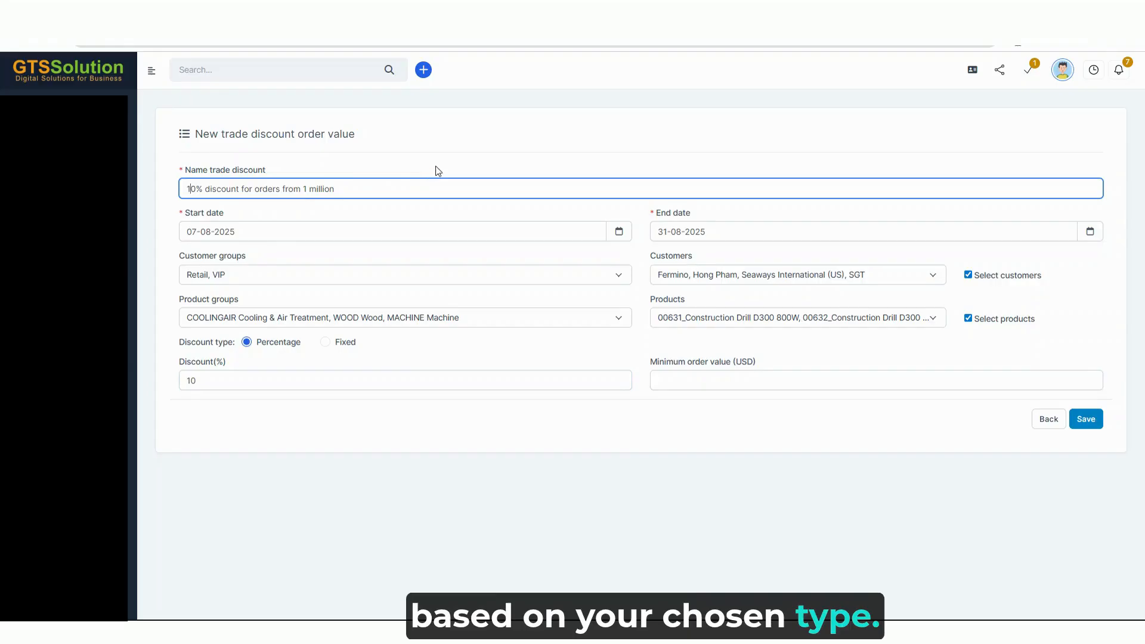
{"action": "left_click", "coordinate": [438, 171]}
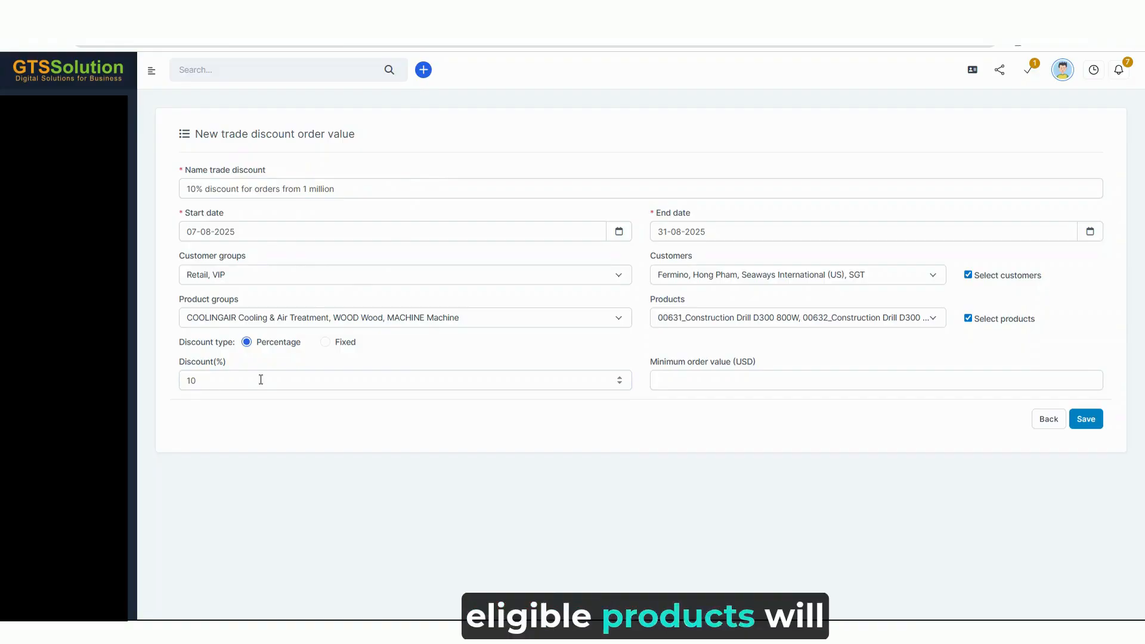
- Set the minimum order value to 1000 USD and save the promotion
{"action": "left_click", "coordinate": [261, 380]}
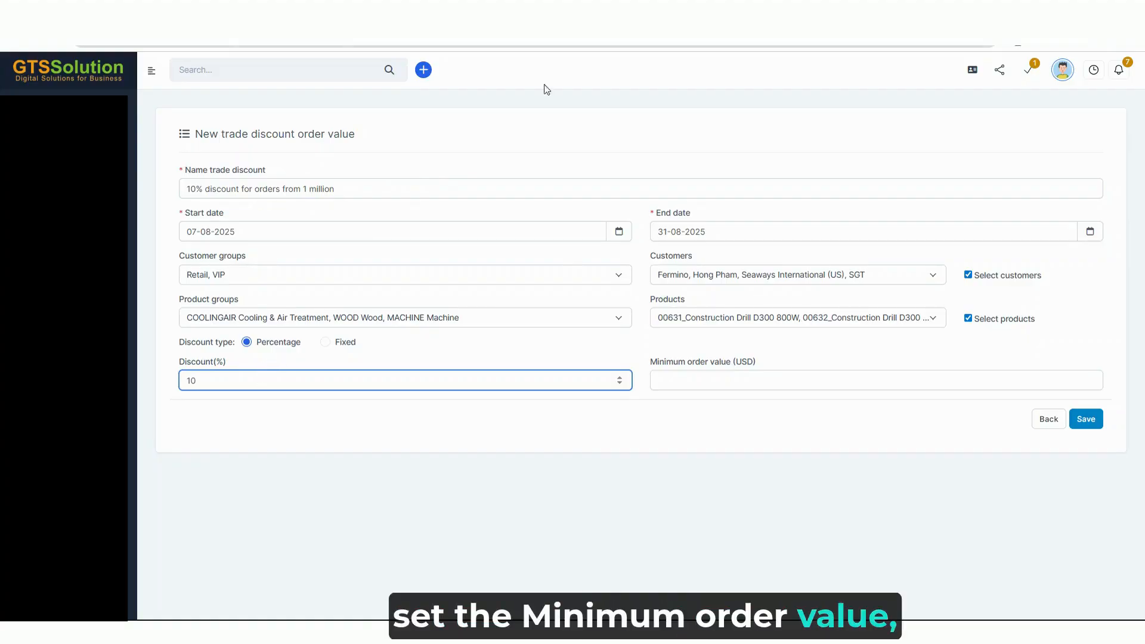
{"action": "left_click", "coordinate": [743, 384]}
{"action": "type", "text": "1000"}
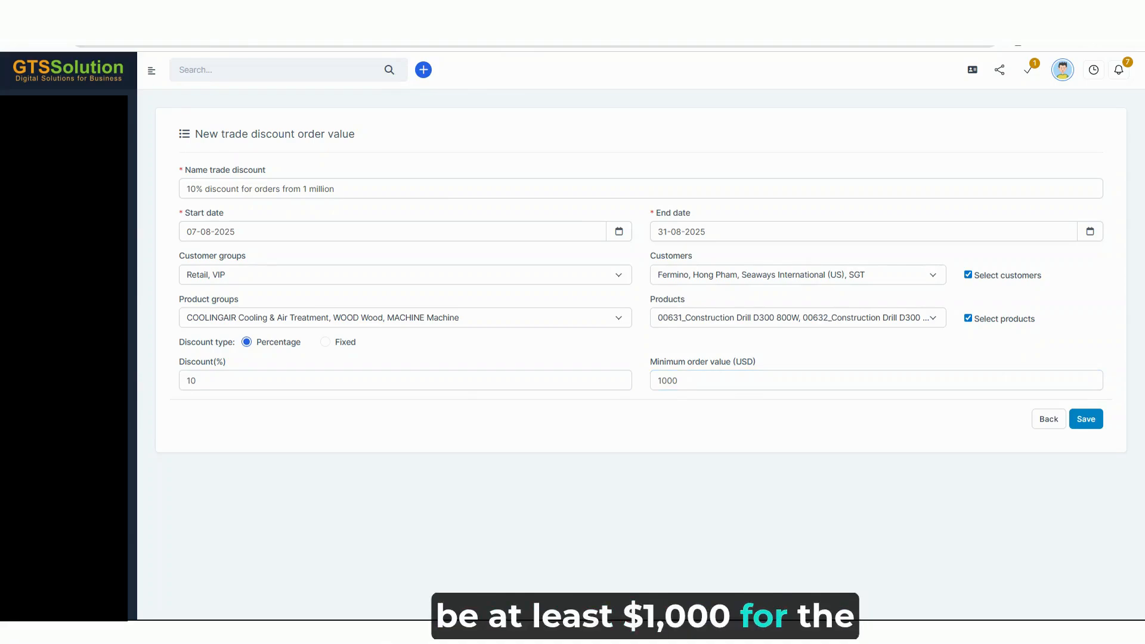
{"action": "left_click", "coordinate": [1087, 421]}
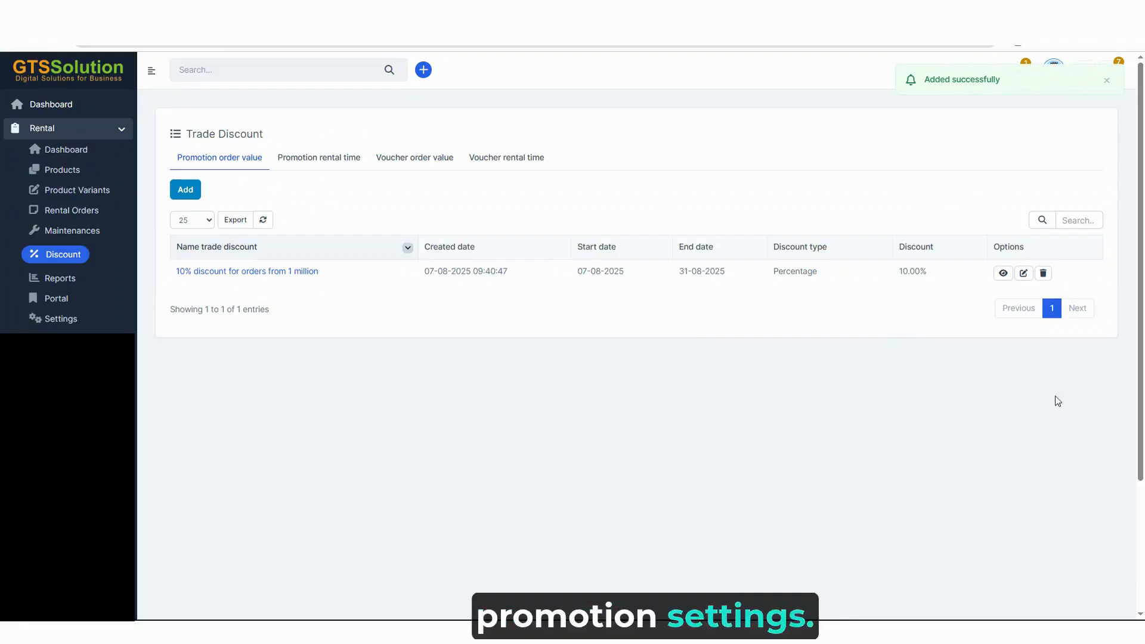
- Review the saved promotion's details and its edit form, returning to the discount list without making changes
{"action": "left_click", "coordinate": [1001, 280]}
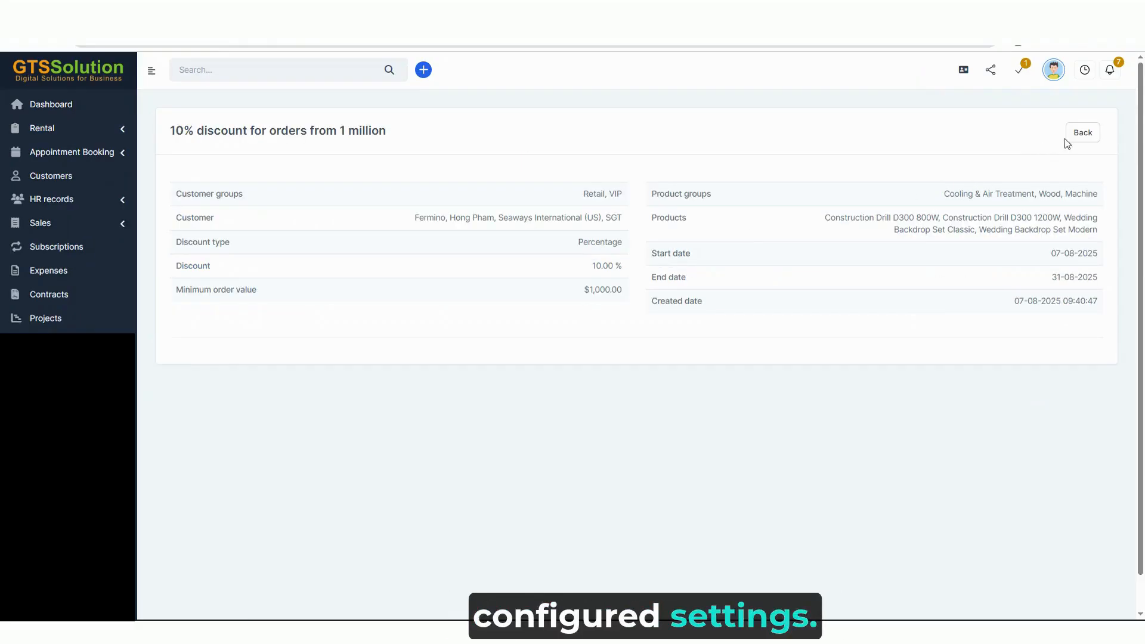
{"action": "left_click", "coordinate": [1079, 136]}
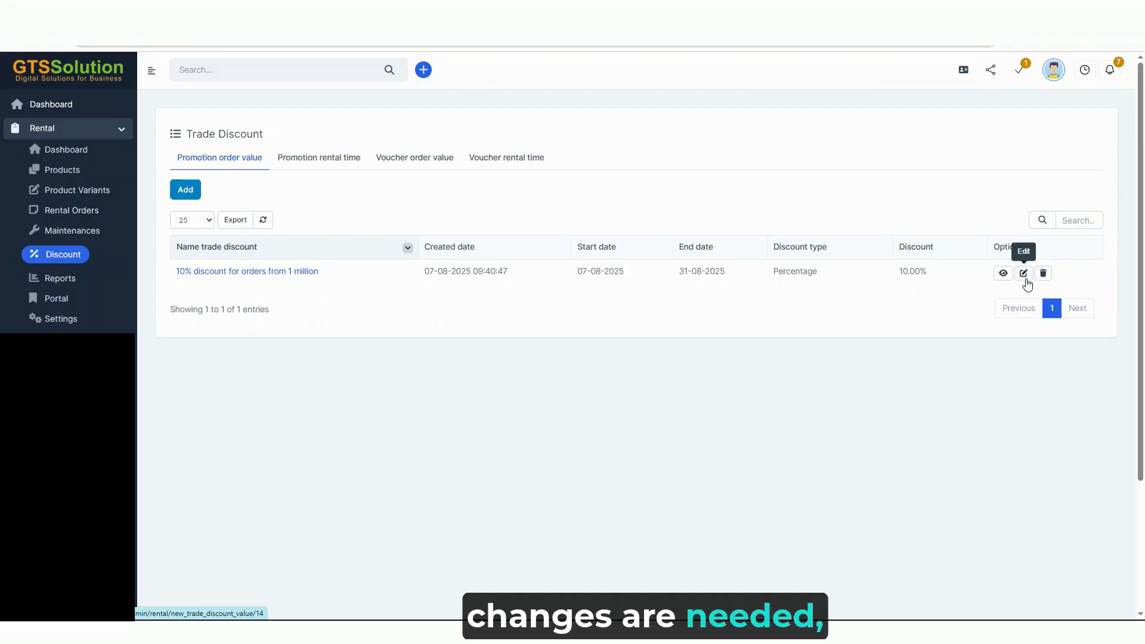
{"action": "left_click", "coordinate": [1024, 275]}
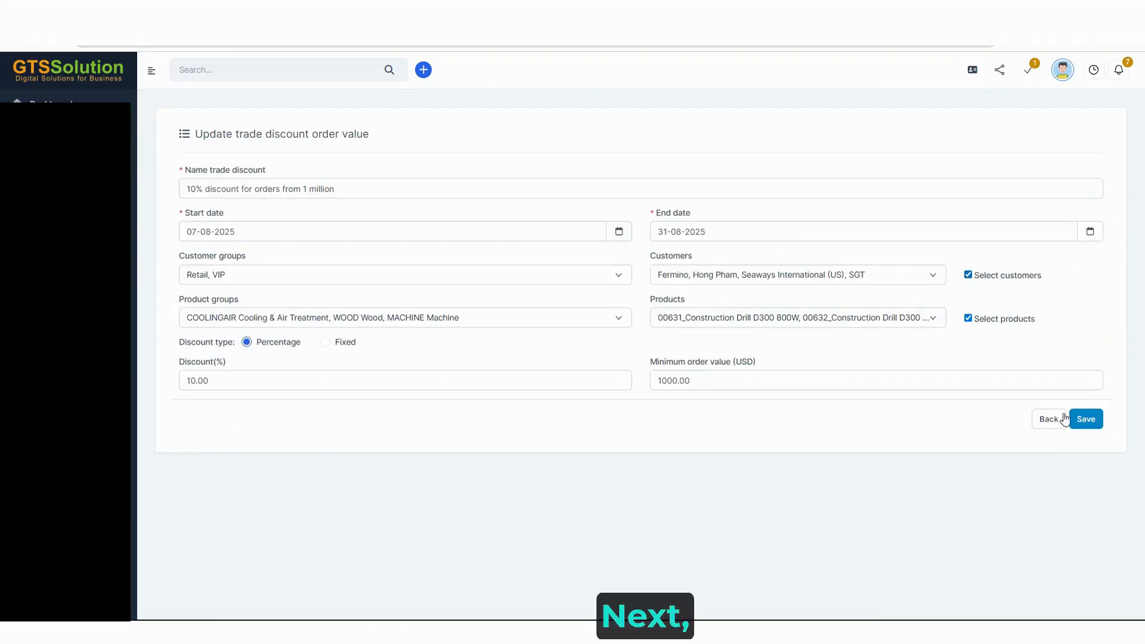
{"action": "left_click", "coordinate": [1048, 422]}
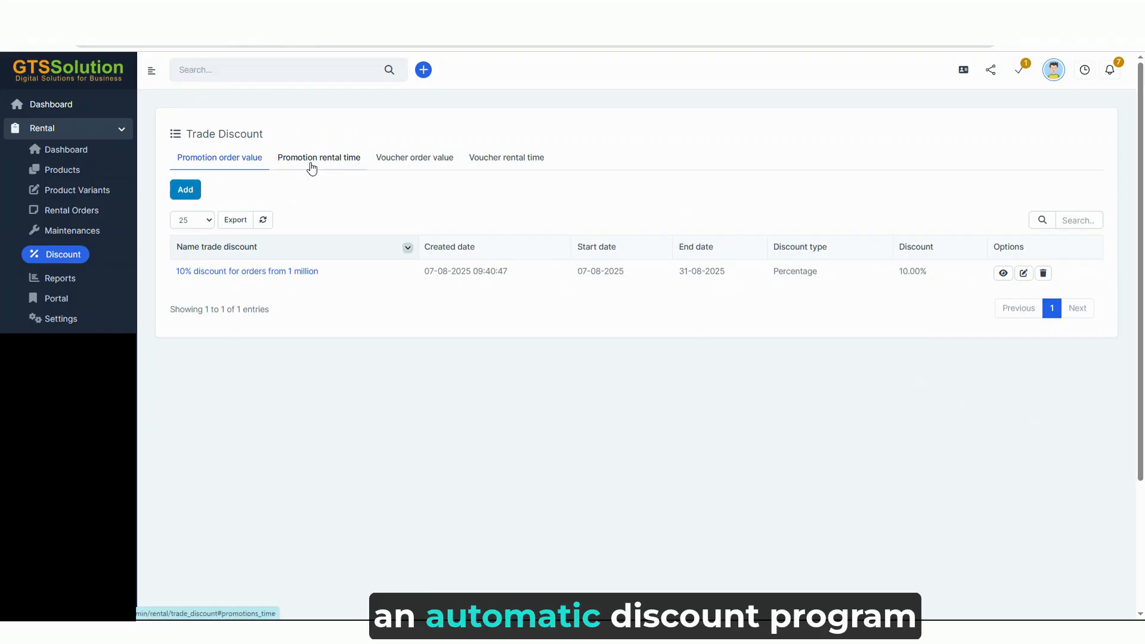
- Start a new rental time promotion and name it "Long-term rental - Special price"
{"action": "left_click", "coordinate": [311, 169]}
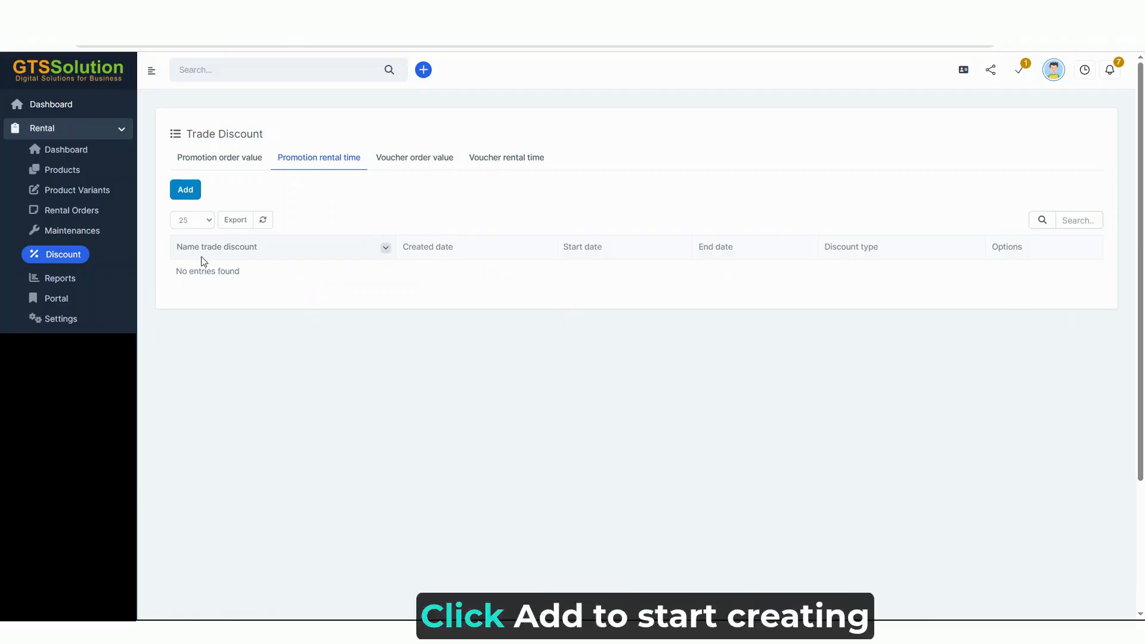
{"action": "left_click", "coordinate": [185, 190]}
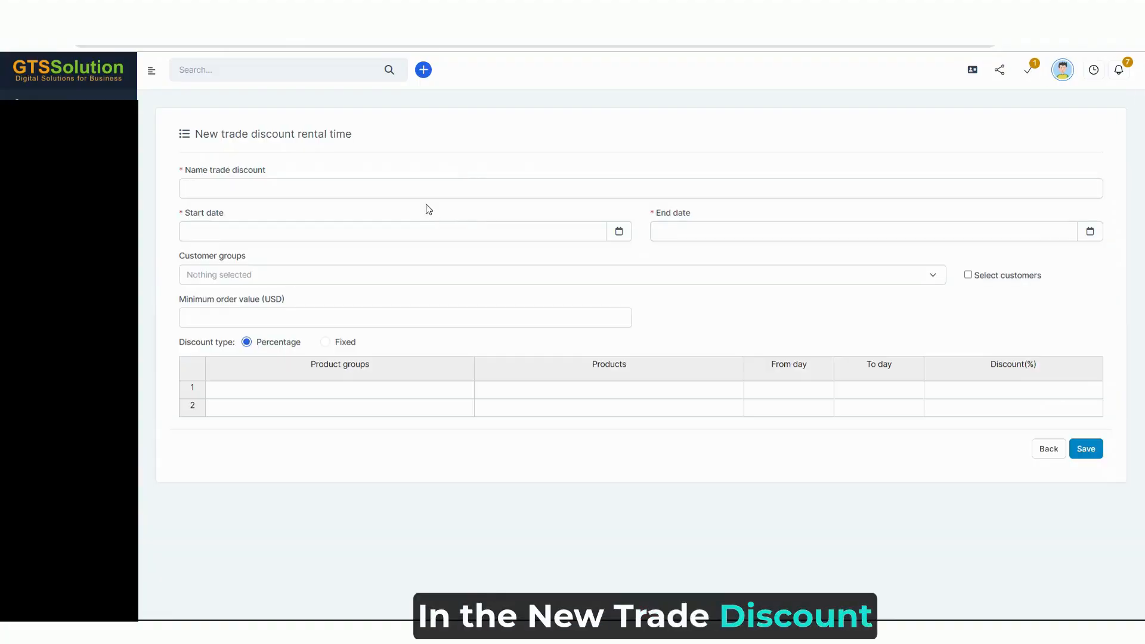
{"action": "left_click", "coordinate": [441, 190]}
{"action": "type", "text": "Long-term rental - Special price"}
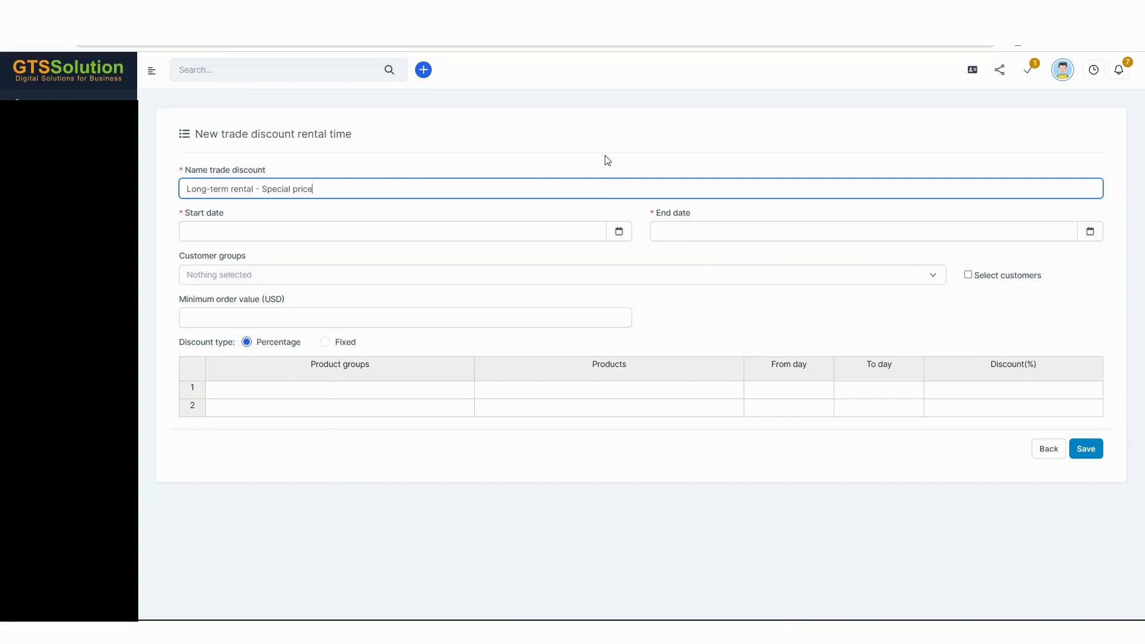
- Set the promotion's start date to 07-08-2025 and its end date to 31-08-2025
{"action": "left_click", "coordinate": [465, 228]}
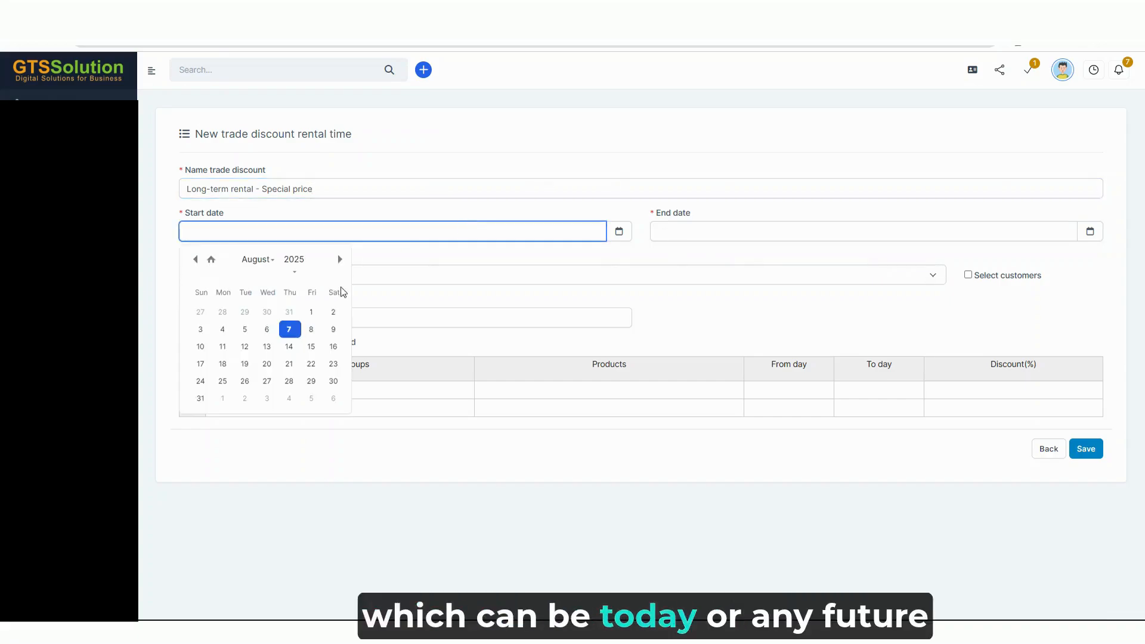
{"action": "left_click", "coordinate": [311, 312]}
{"action": "left_click", "coordinate": [710, 226]}
{"action": "left_click", "coordinate": [667, 399]}
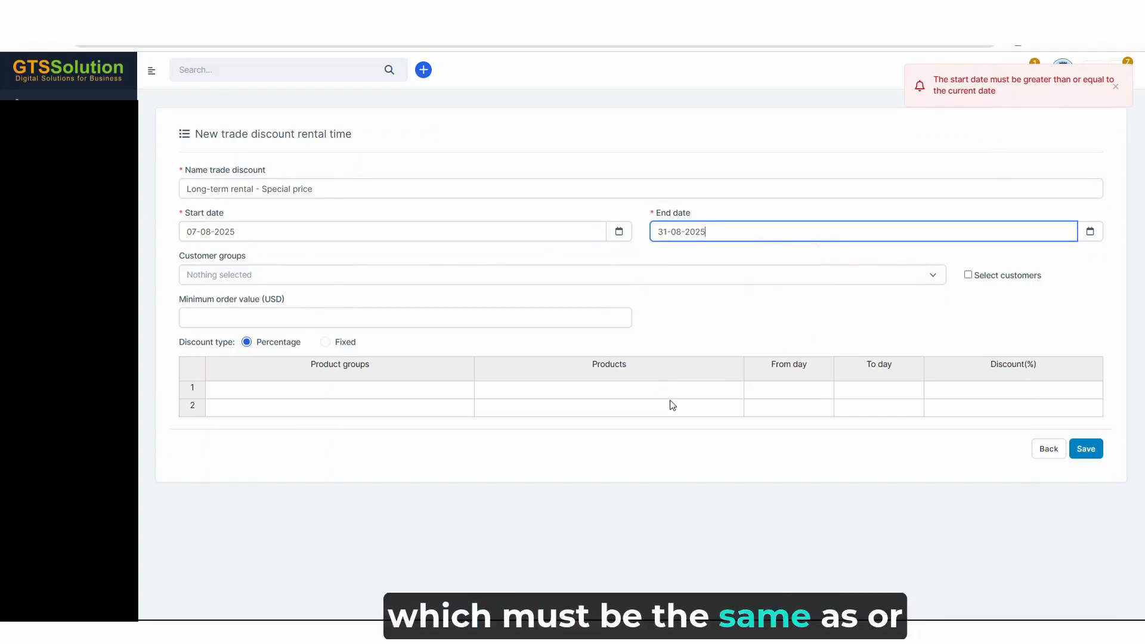
{"action": "left_click", "coordinate": [346, 257]}
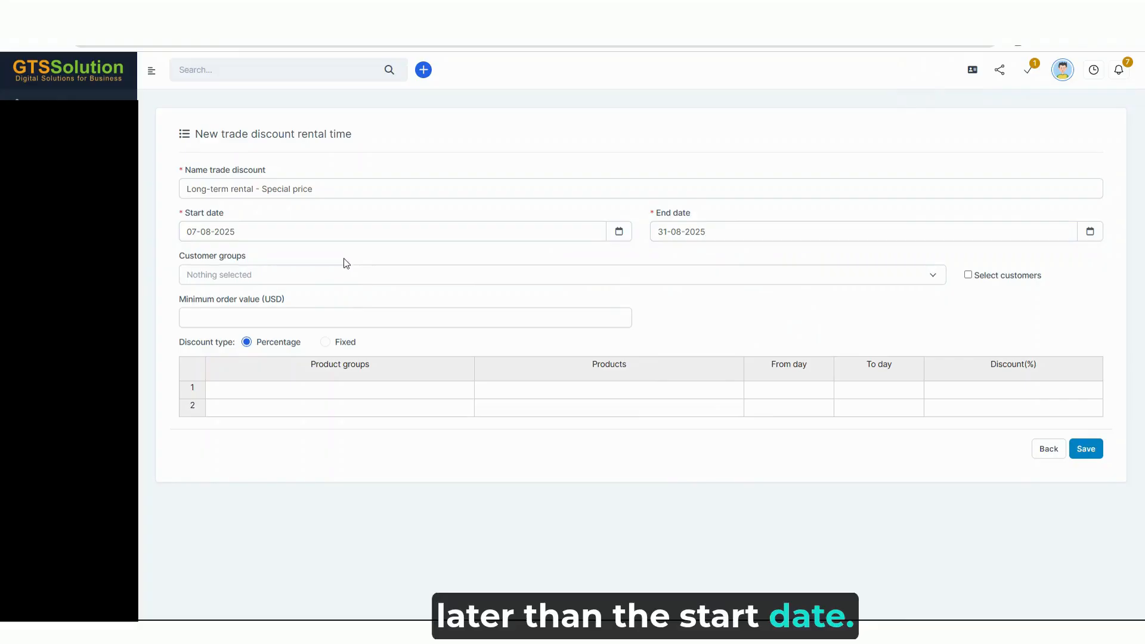
- Choose Retail and VIP as the customer groups for the promotion
{"action": "left_click", "coordinate": [408, 275]}
{"action": "left_click", "coordinate": [254, 444]}
{"action": "left_click", "coordinate": [255, 424]}
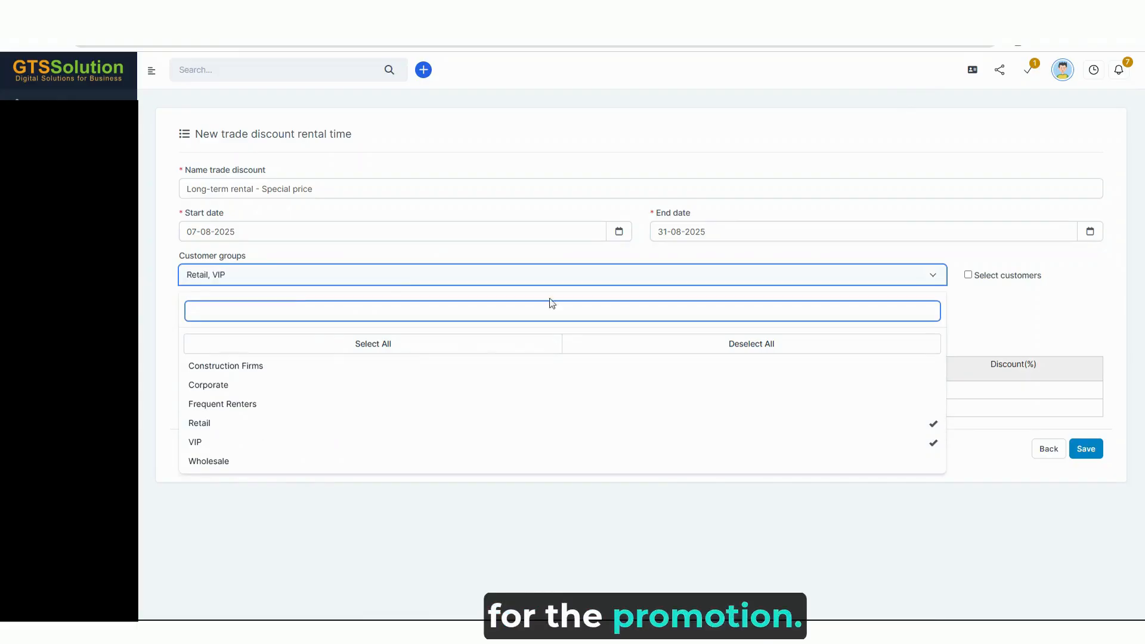
{"action": "left_click", "coordinate": [707, 254]}
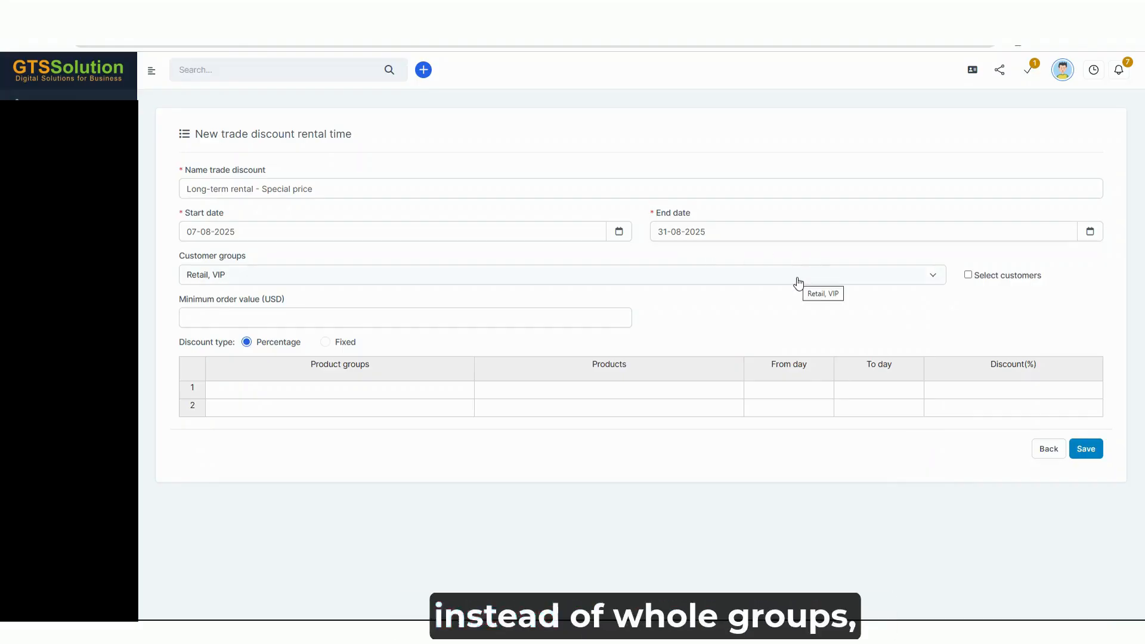
- Enable individual customer selection and choose ABC, ABC Company, Ari Company and Fermino
{"action": "left_click", "coordinate": [1019, 277]}
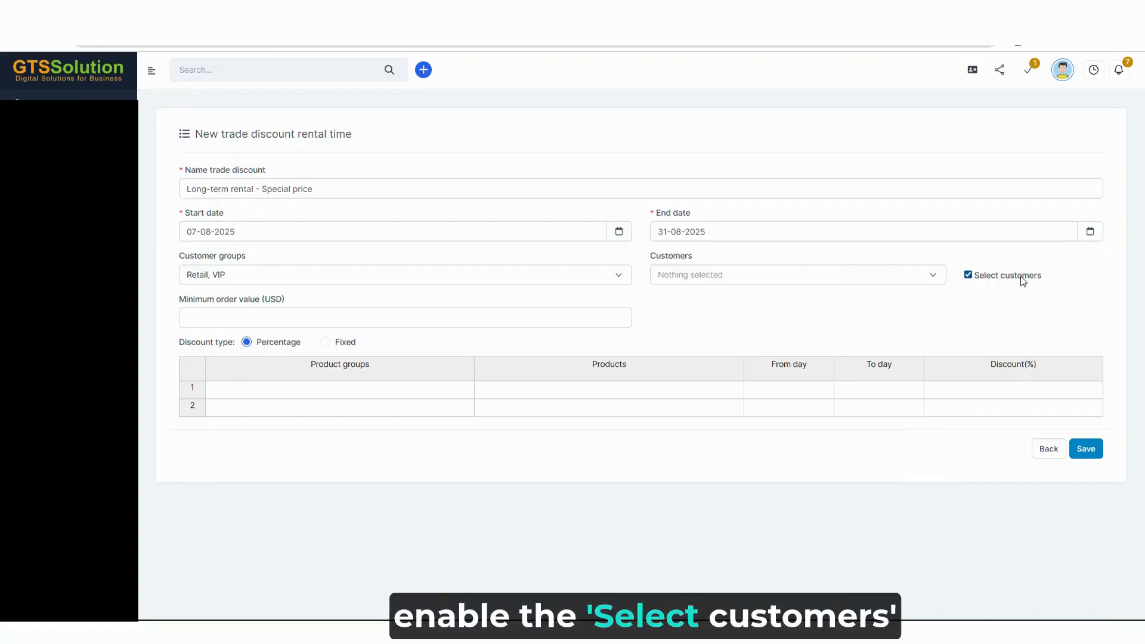
{"action": "left_click", "coordinate": [770, 276]}
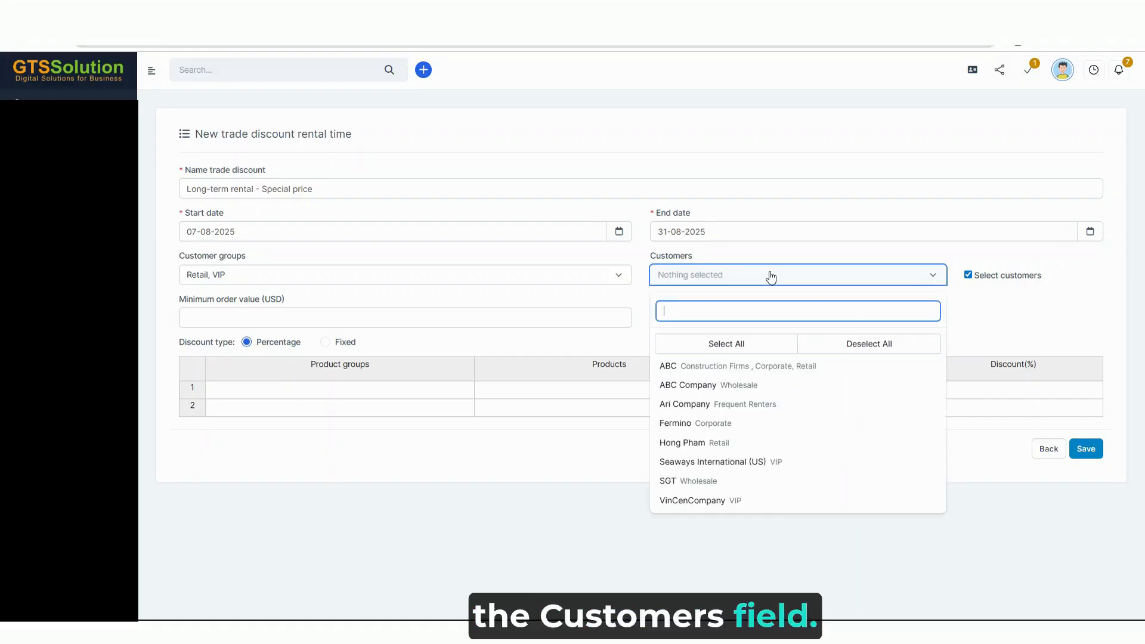
{"action": "left_click", "coordinate": [722, 366]}
{"action": "left_click", "coordinate": [722, 386]}
{"action": "left_click", "coordinate": [720, 407]}
{"action": "left_click", "coordinate": [715, 424]}
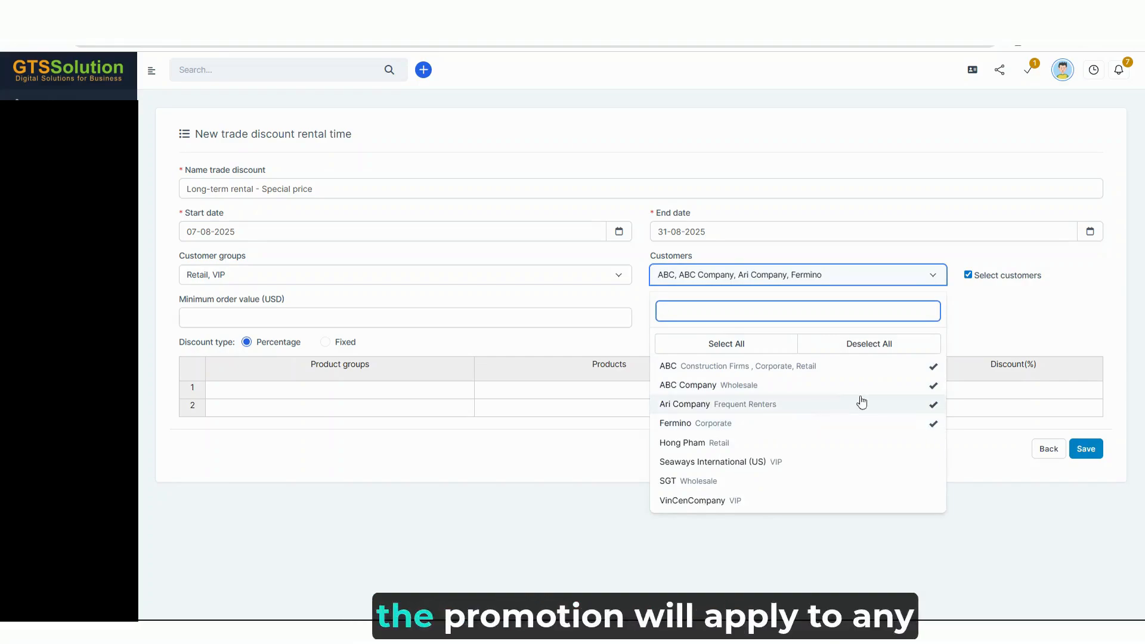
{"action": "left_click", "coordinate": [1005, 324]}
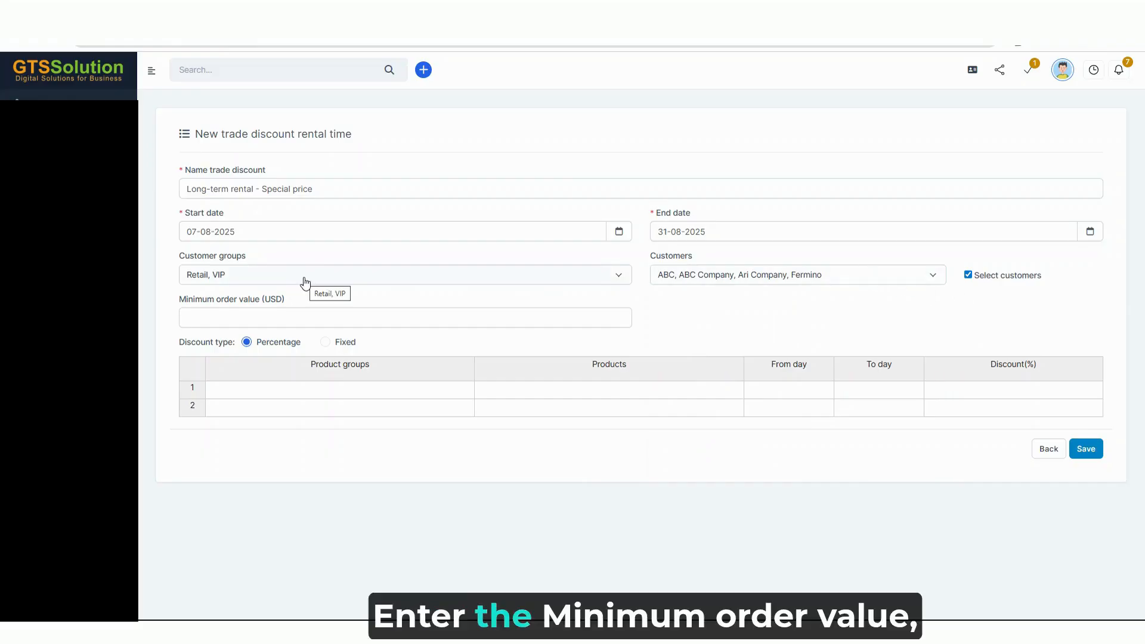
- Set the minimum order value to 500 USD and the discount type to Fixed
{"action": "left_click", "coordinate": [316, 314]}
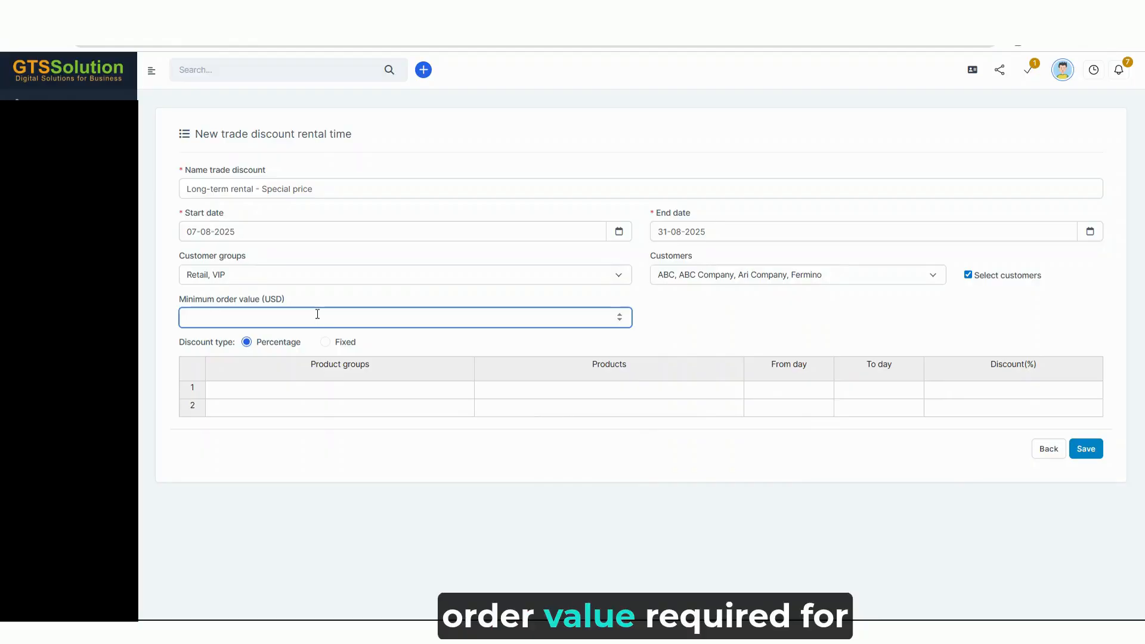
{"action": "type", "text": "500"}
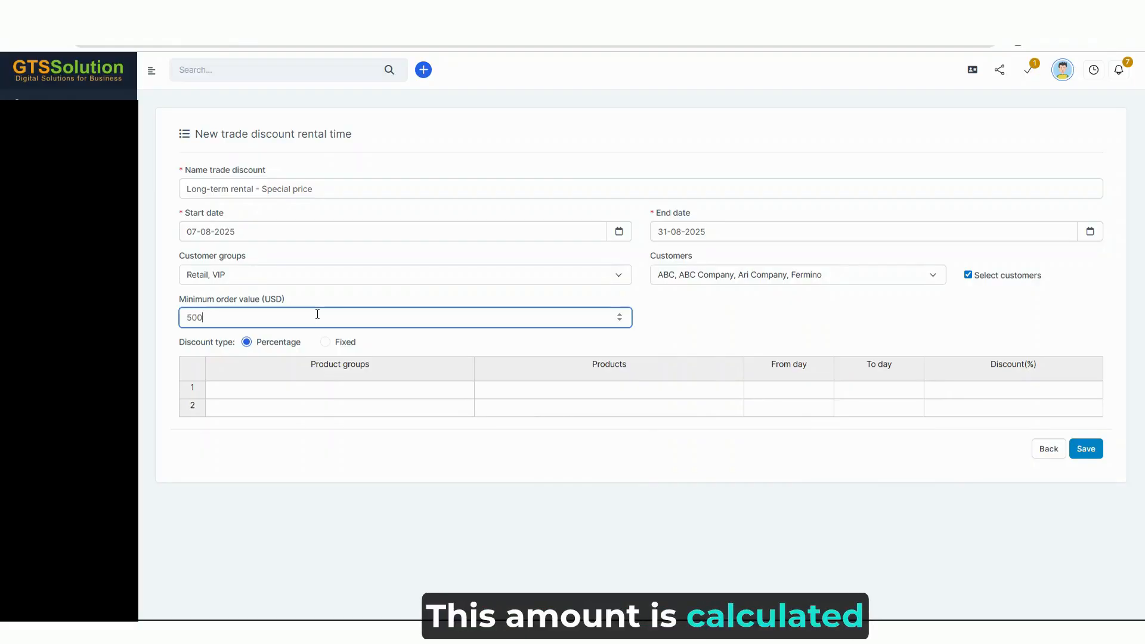
{"action": "left_click", "coordinate": [409, 304]}
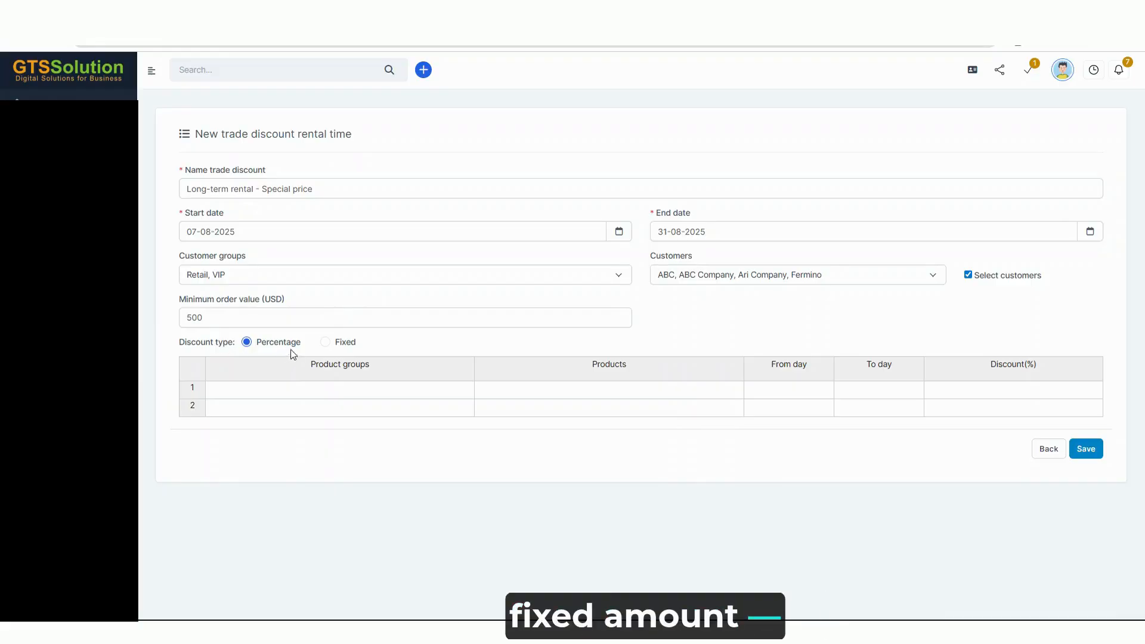
{"action": "left_click", "coordinate": [342, 344]}
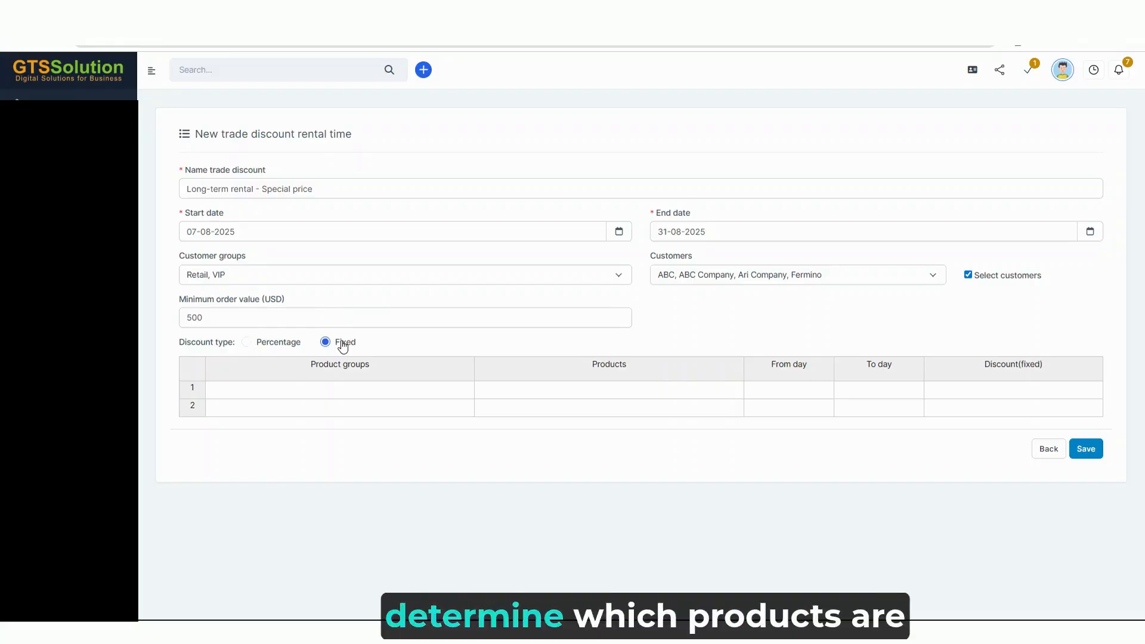
- Assign the product groups WOOD Wood, pallavolo Pallavolo and COOLINGAIR Cooling & Air Treatment to the first discount row
{"action": "left_click", "coordinate": [306, 396]}
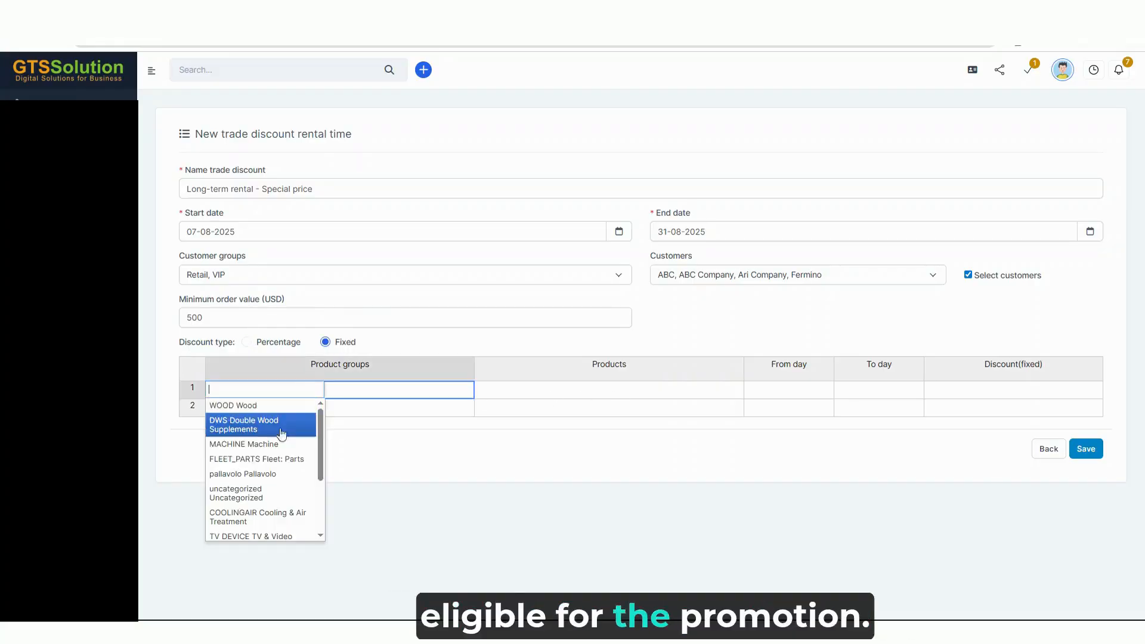
{"action": "left_click", "coordinate": [286, 410]}
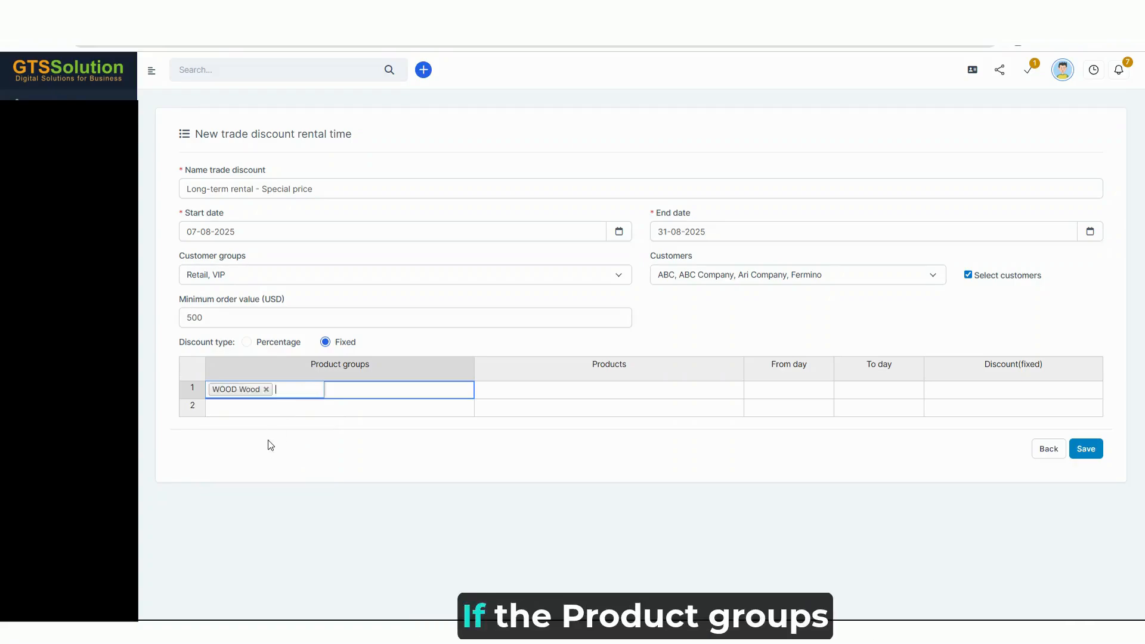
{"action": "left_click", "coordinate": [360, 398]}
{"action": "left_click", "coordinate": [266, 477]}
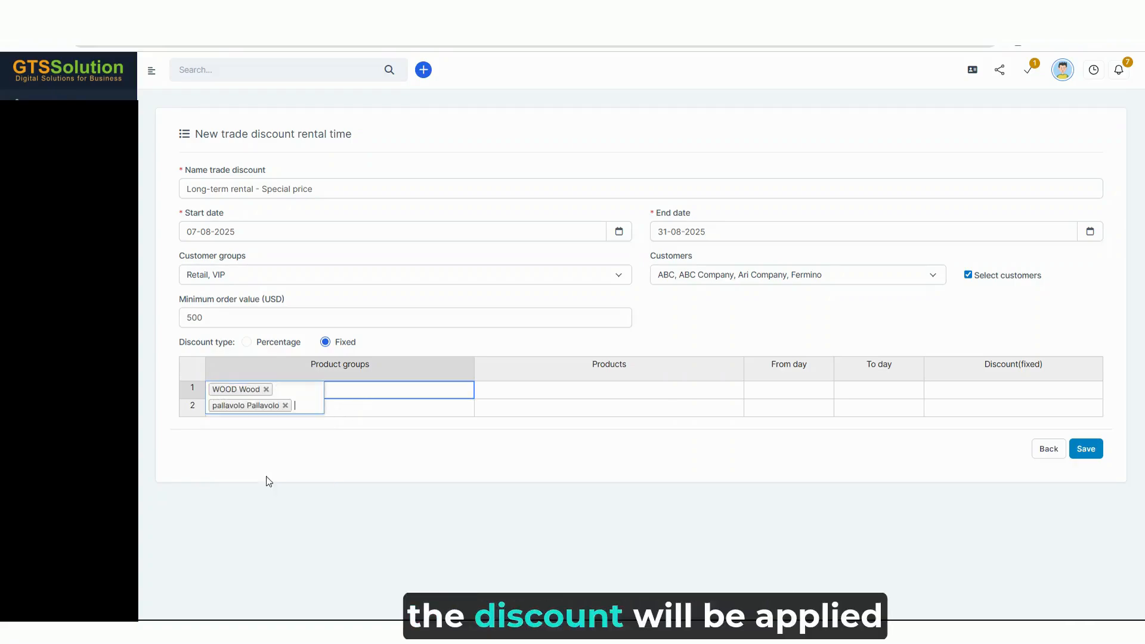
{"action": "left_click", "coordinate": [315, 406]}
{"action": "left_click", "coordinate": [278, 521]}
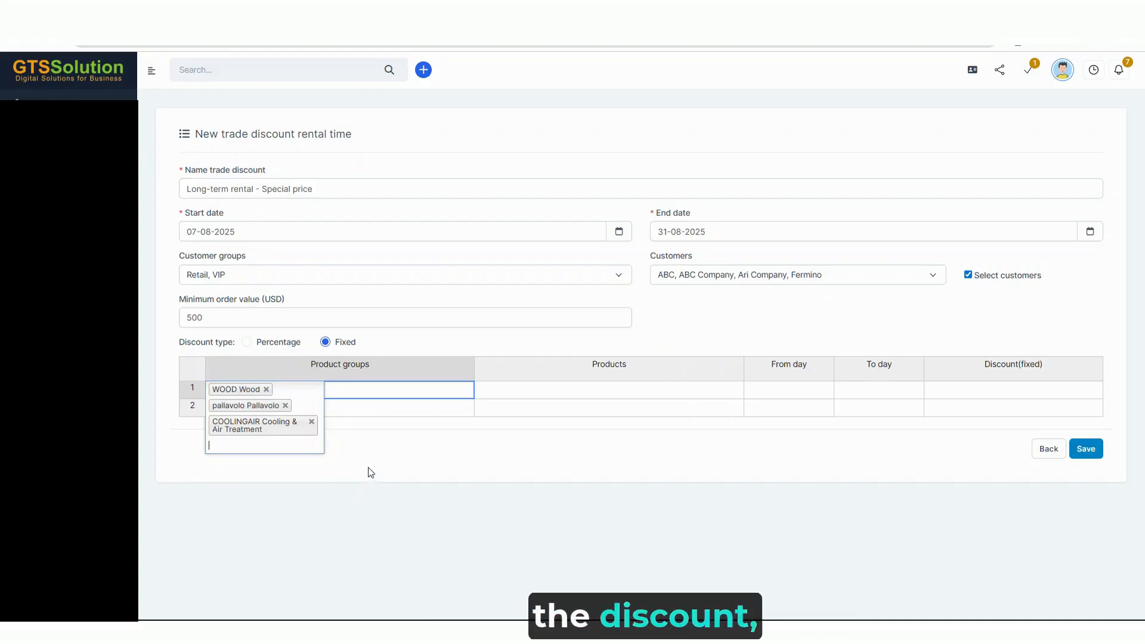
{"action": "left_click", "coordinate": [411, 453]}
- Add the products MacBook Air M4, Laptop MSI and Construction Drill D300 1500W to the first discount row
{"action": "left_click", "coordinate": [524, 400]}
{"action": "left_click", "coordinate": [523, 397]}
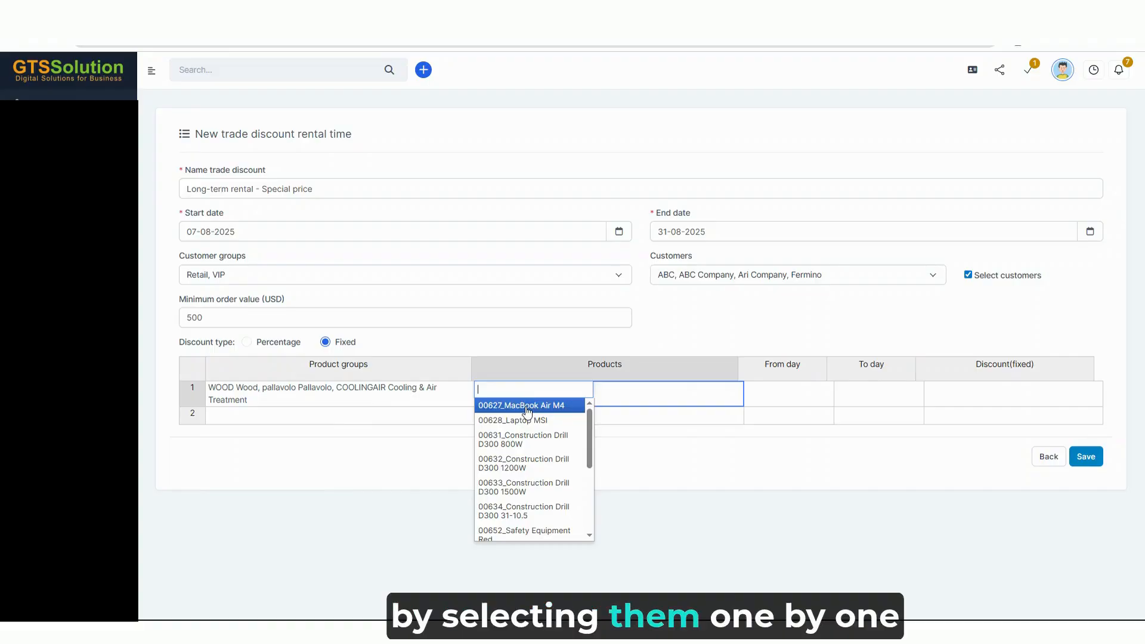
{"action": "left_click", "coordinate": [527, 406]}
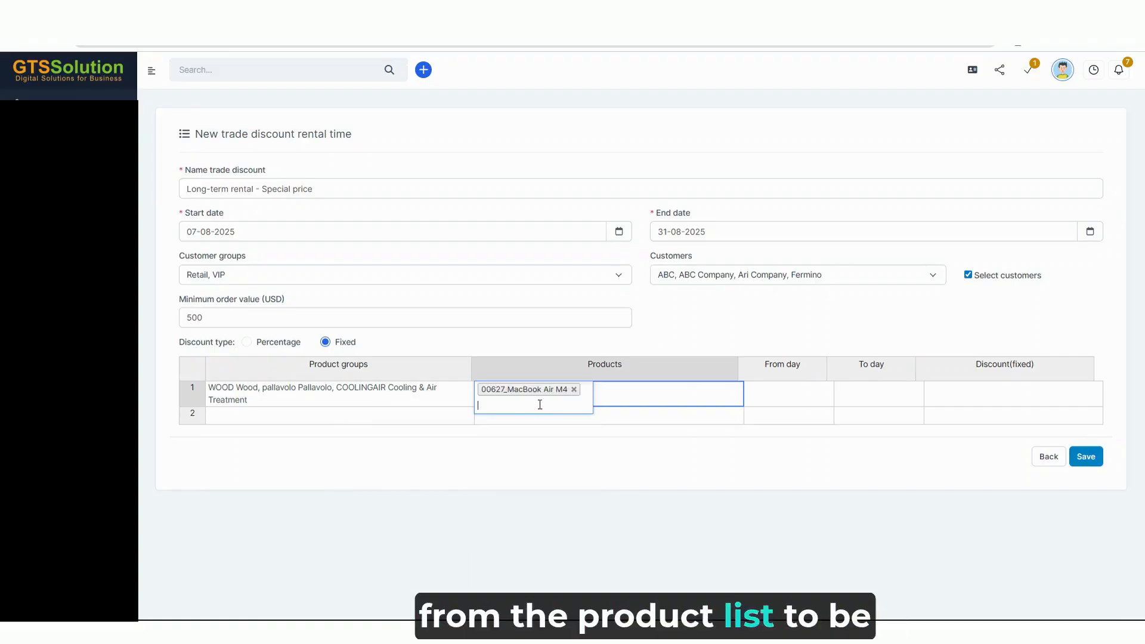
{"action": "left_click", "coordinate": [548, 411]}
{"action": "left_click", "coordinate": [525, 435]}
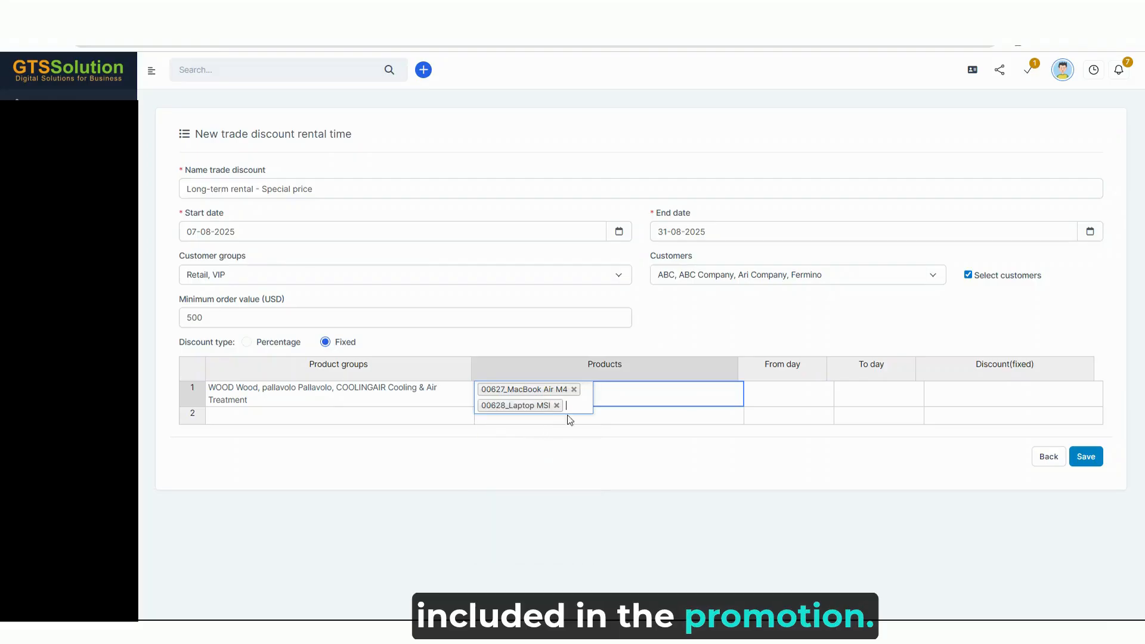
{"action": "left_click", "coordinate": [577, 411]}
{"action": "left_click", "coordinate": [531, 477]}
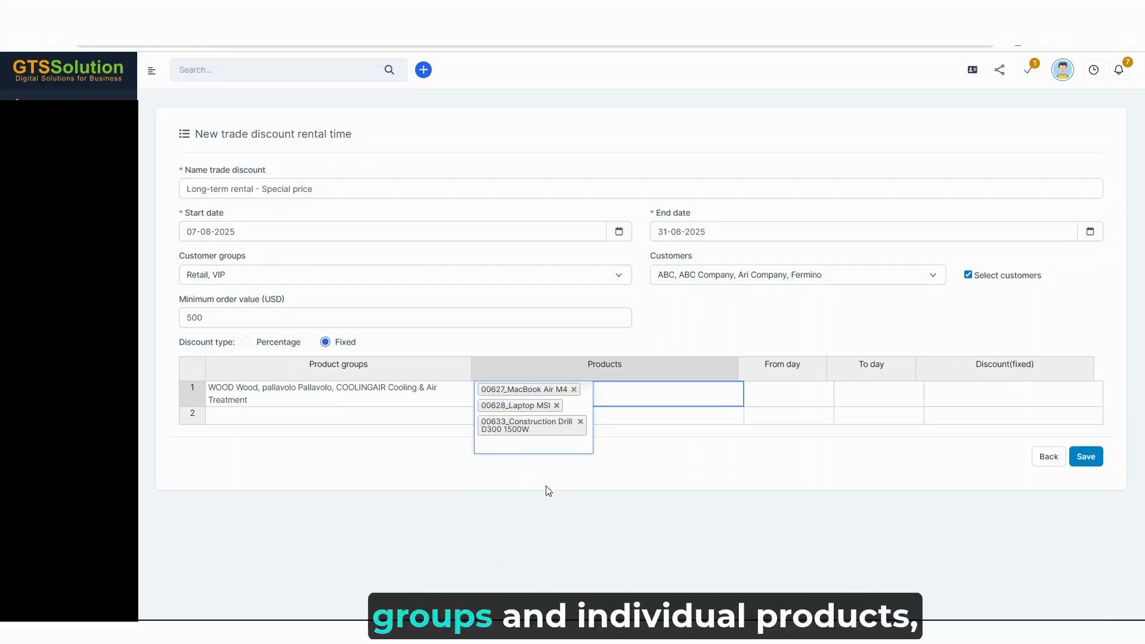
{"action": "left_click", "coordinate": [613, 464]}
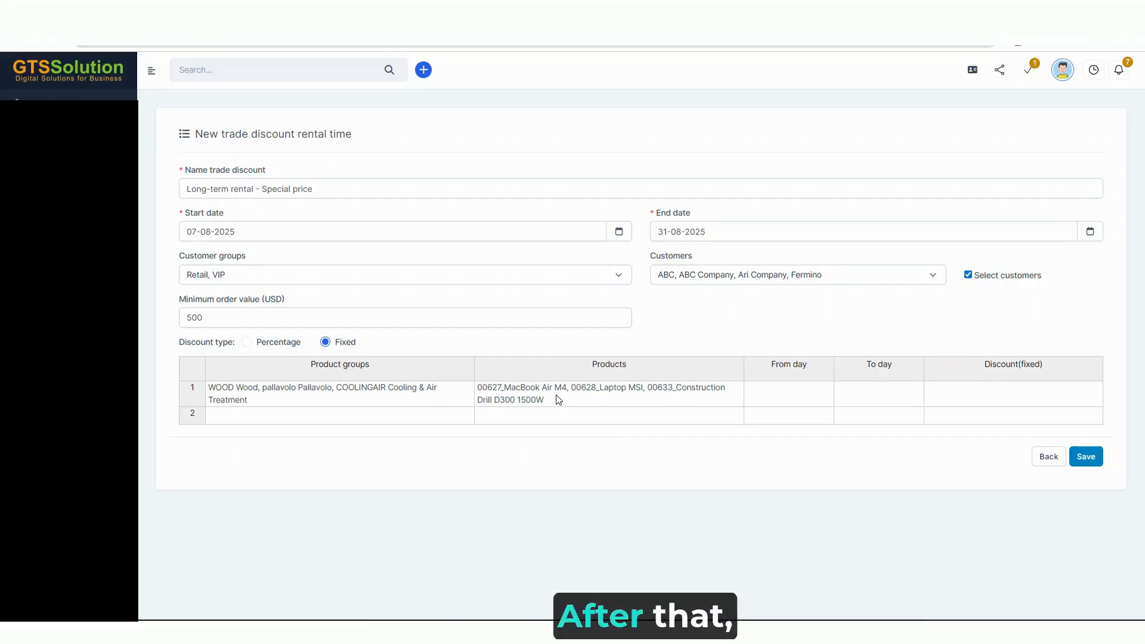
- Set the first row's rental range from day 1 to day 3 with a fixed discount of 5
{"action": "left_click", "coordinate": [789, 396]}
{"action": "type", "text": "1"}
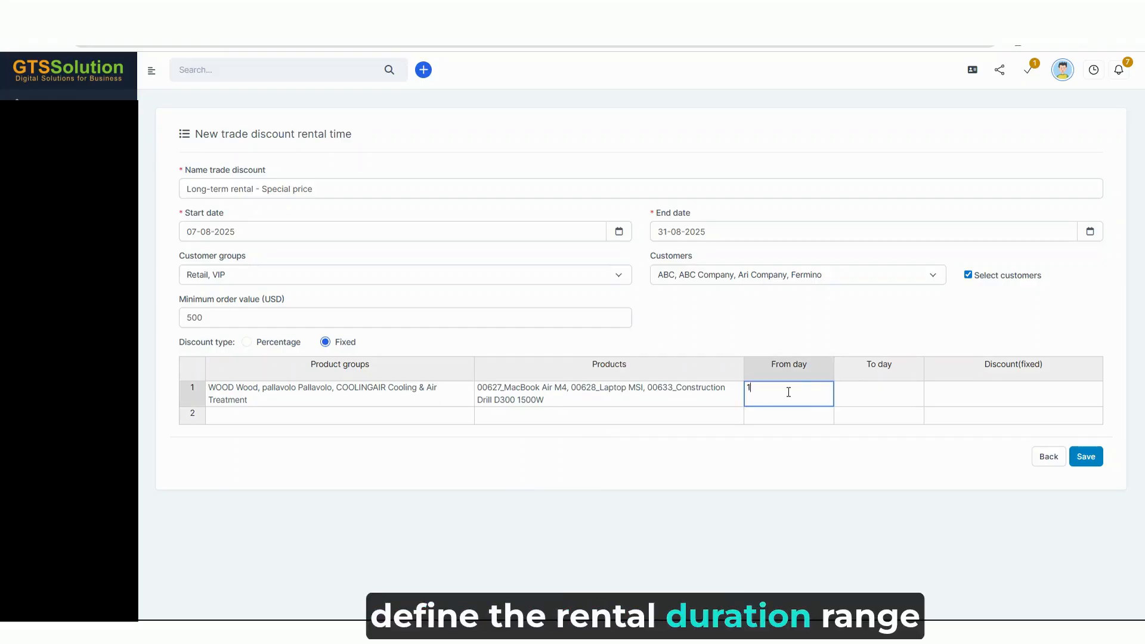
{"action": "left_click", "coordinate": [873, 405]}
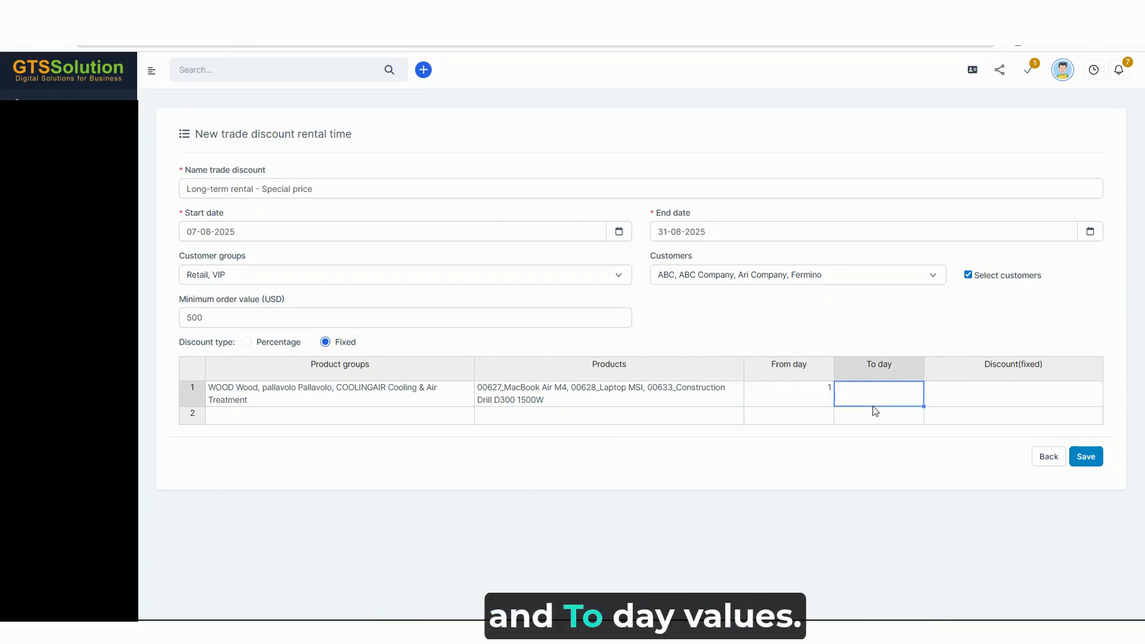
{"action": "left_click", "coordinate": [990, 400]}
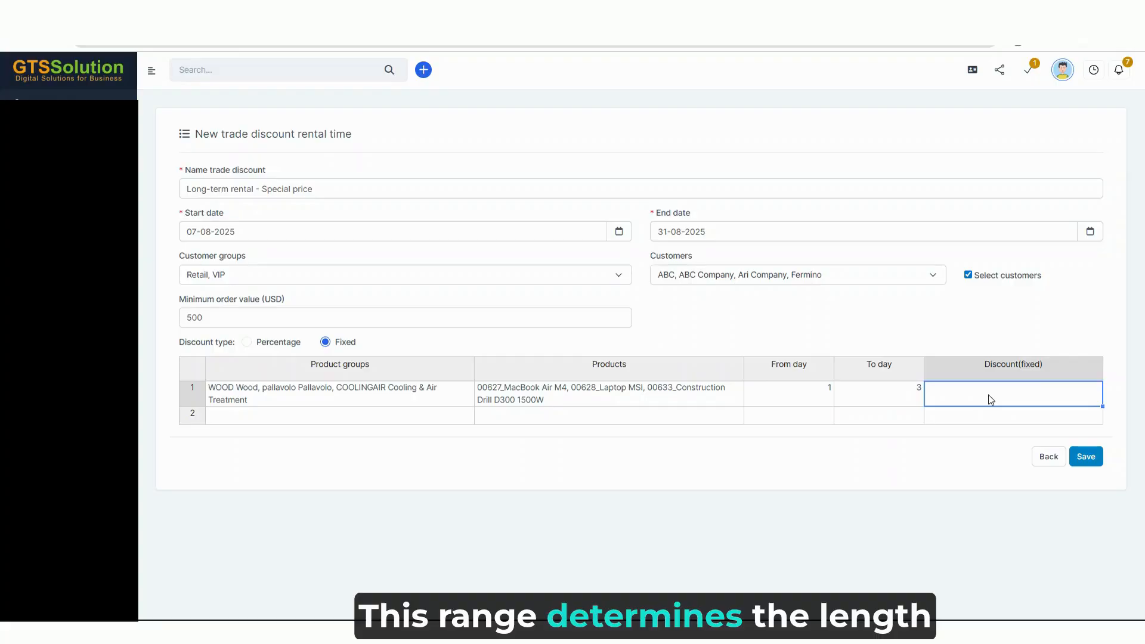
{"action": "type", "text": "5"}
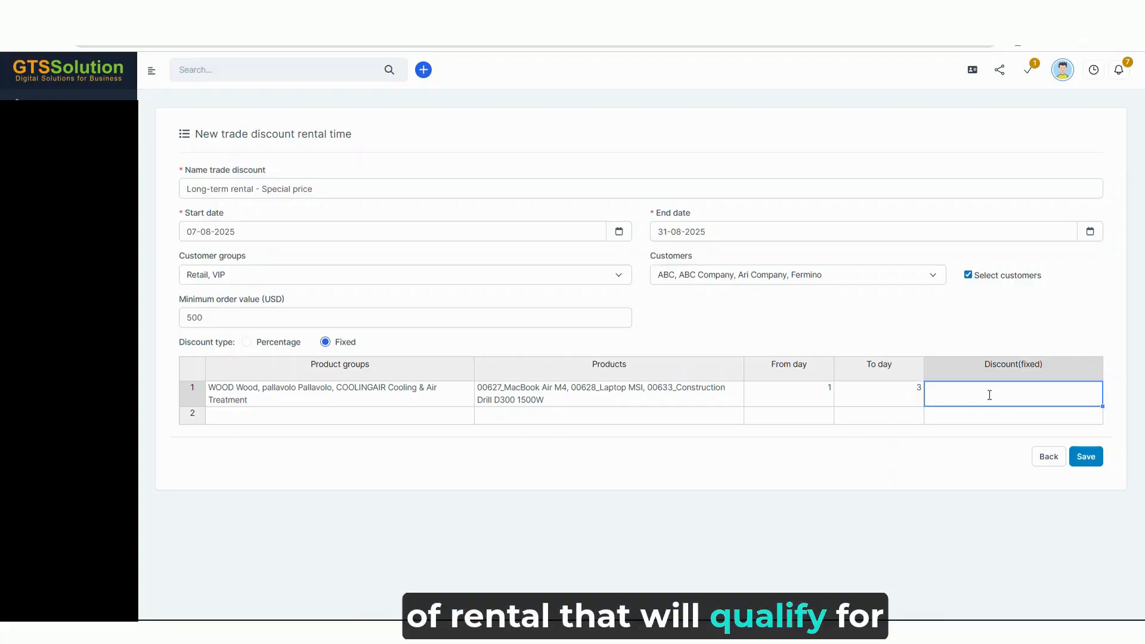
- Copy the first row's products and product groups down into the second discount row
{"action": "left_click", "coordinate": [716, 404]}
{"action": "left_click_drag", "start_coordinate": [744, 404], "coordinate": [744, 419]}
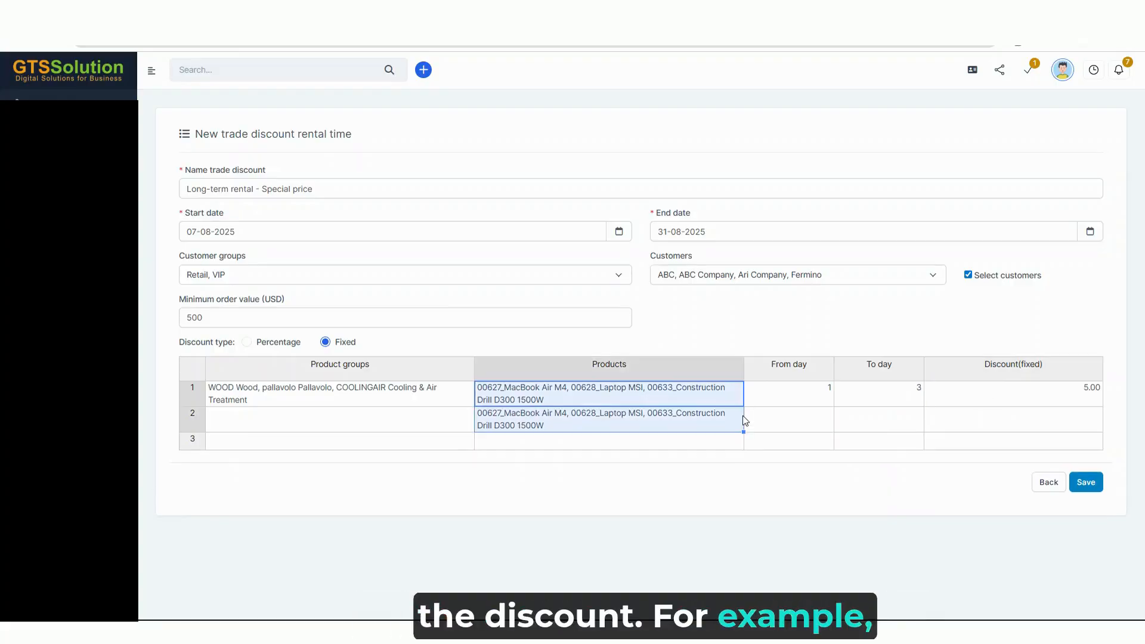
{"action": "left_click", "coordinate": [413, 405]}
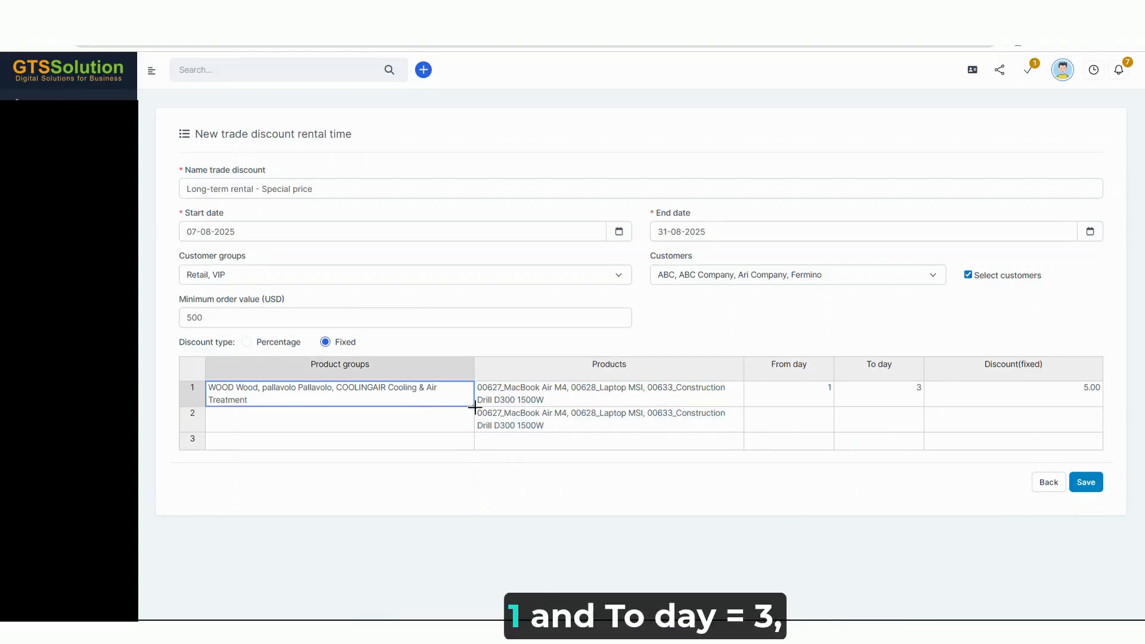
{"action": "left_click_drag", "start_coordinate": [475, 422], "coordinate": [476, 424]}
- Set the second row's rental range from day 3 to day 10 with a fixed discount of 15, and save the promotion
{"action": "left_click", "coordinate": [825, 423]}
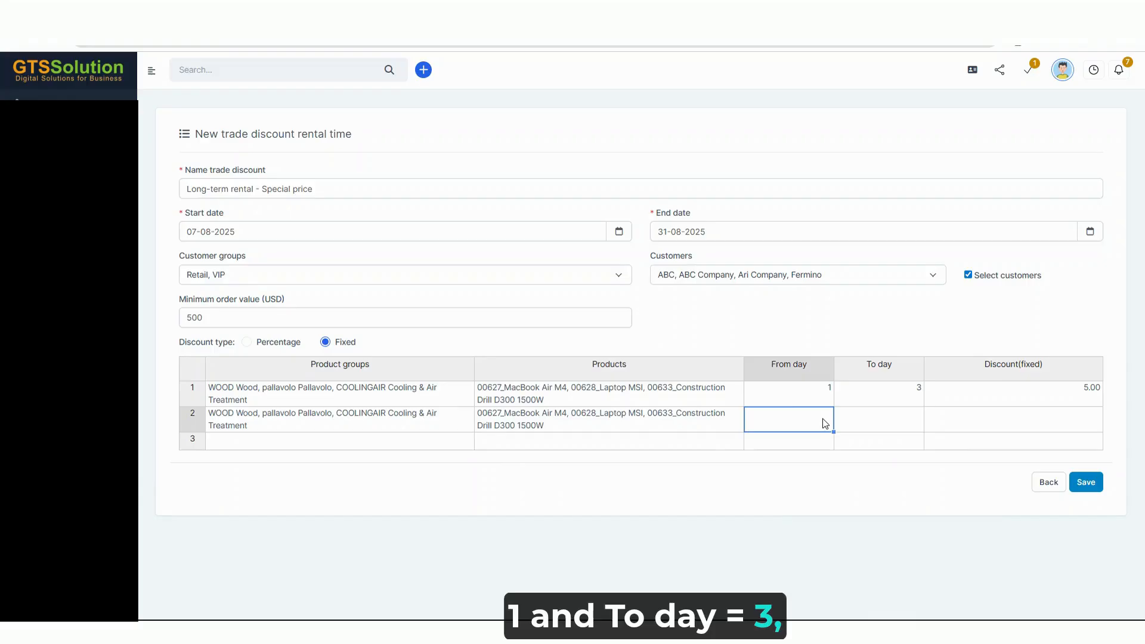
{"action": "type", "text": "3"}
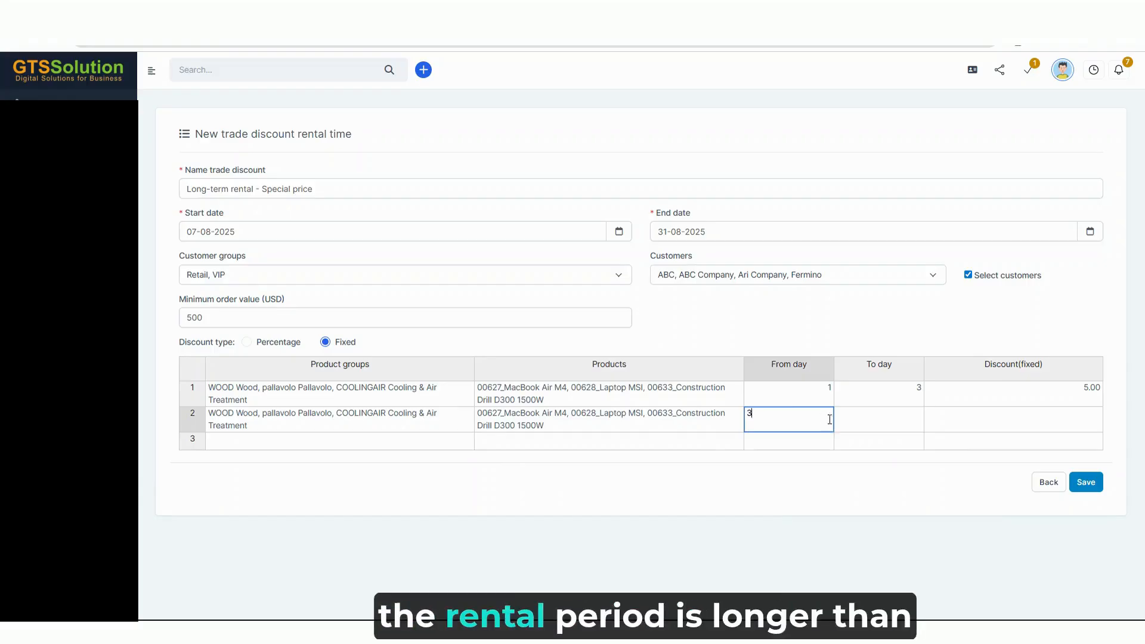
{"action": "left_click", "coordinate": [889, 424]}
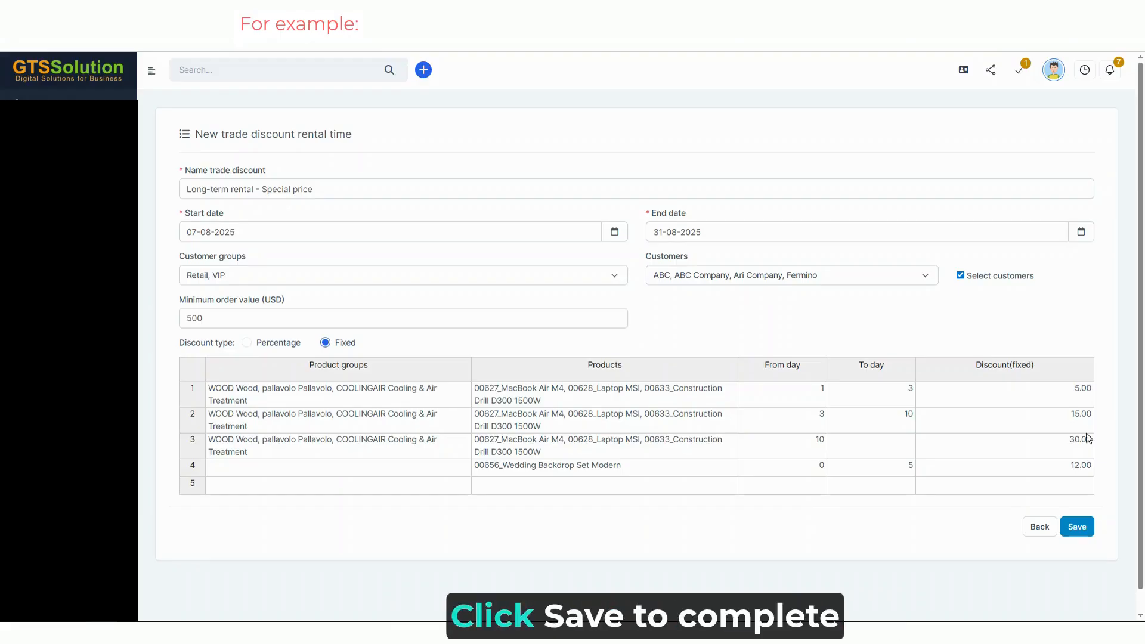
{"action": "left_click", "coordinate": [1077, 531]}
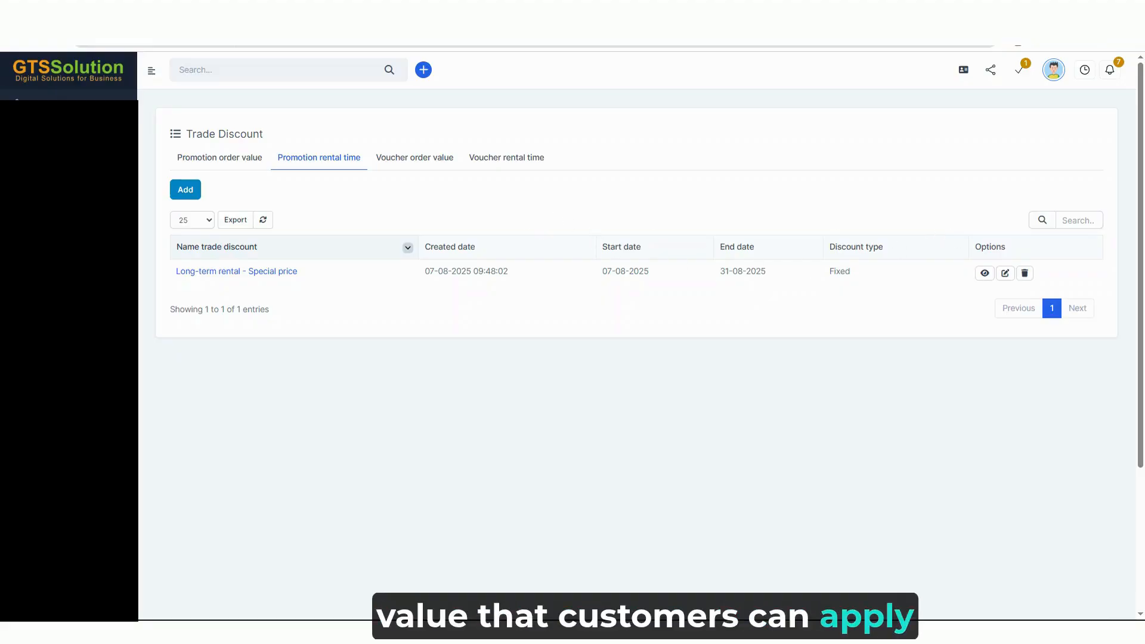
- Start a new order value voucher and name it "VOUCHER100K for orders from 1 million"
{"action": "left_click", "coordinate": [432, 161]}
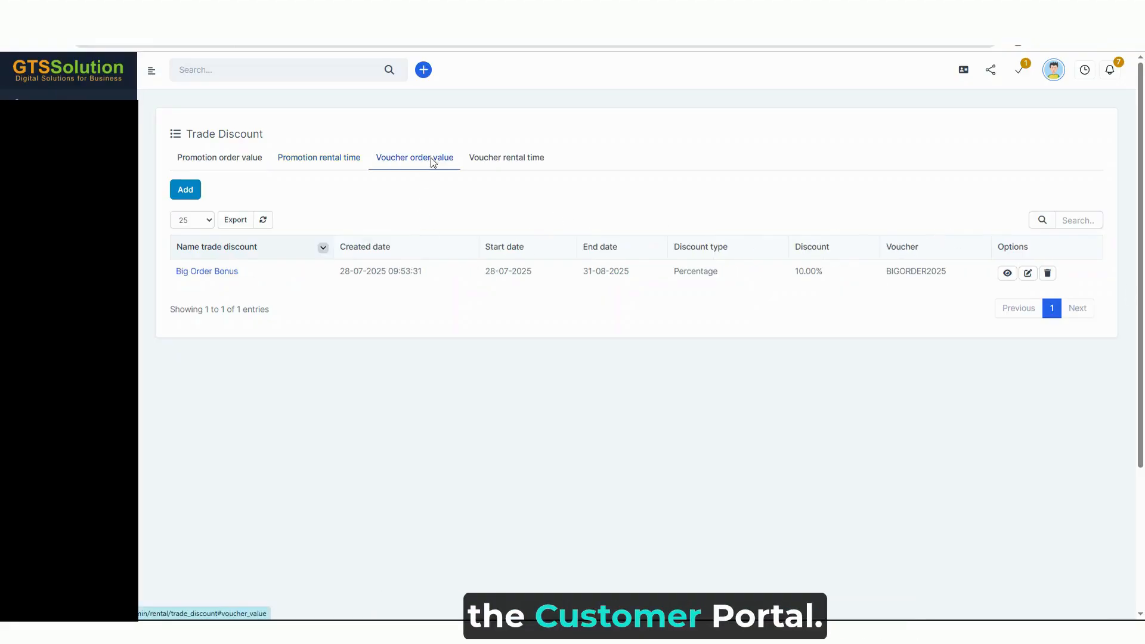
{"action": "left_click", "coordinate": [192, 195]}
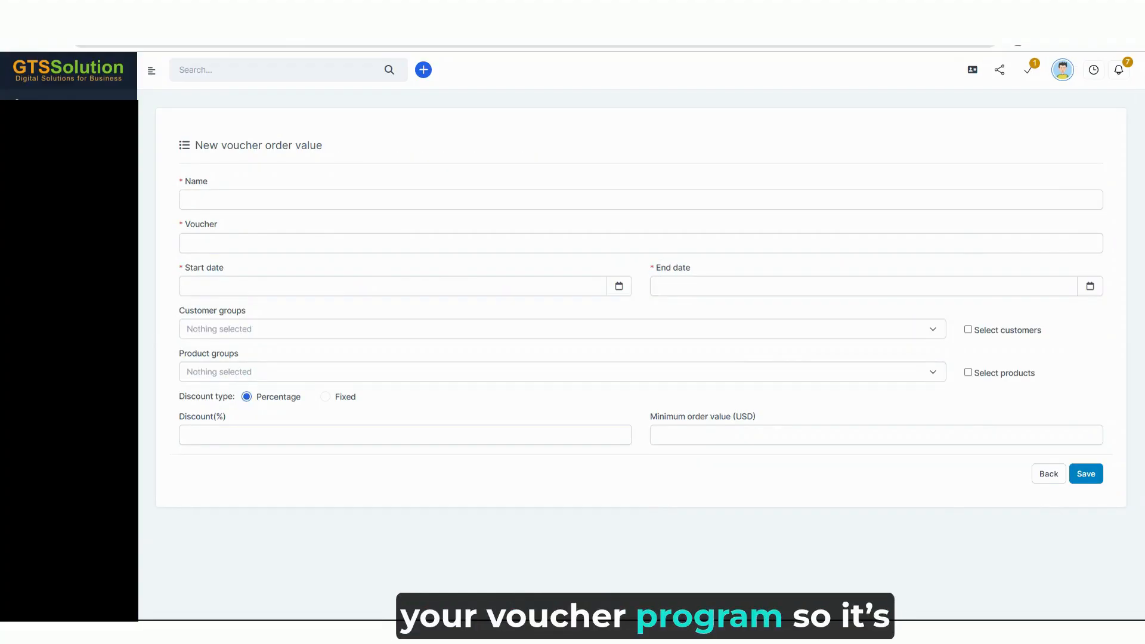
{"action": "left_click", "coordinate": [266, 202]}
{"action": "type", "text": "VOUCHER100K for orders from 1 million"}
{"action": "left_click", "coordinate": [260, 237]}
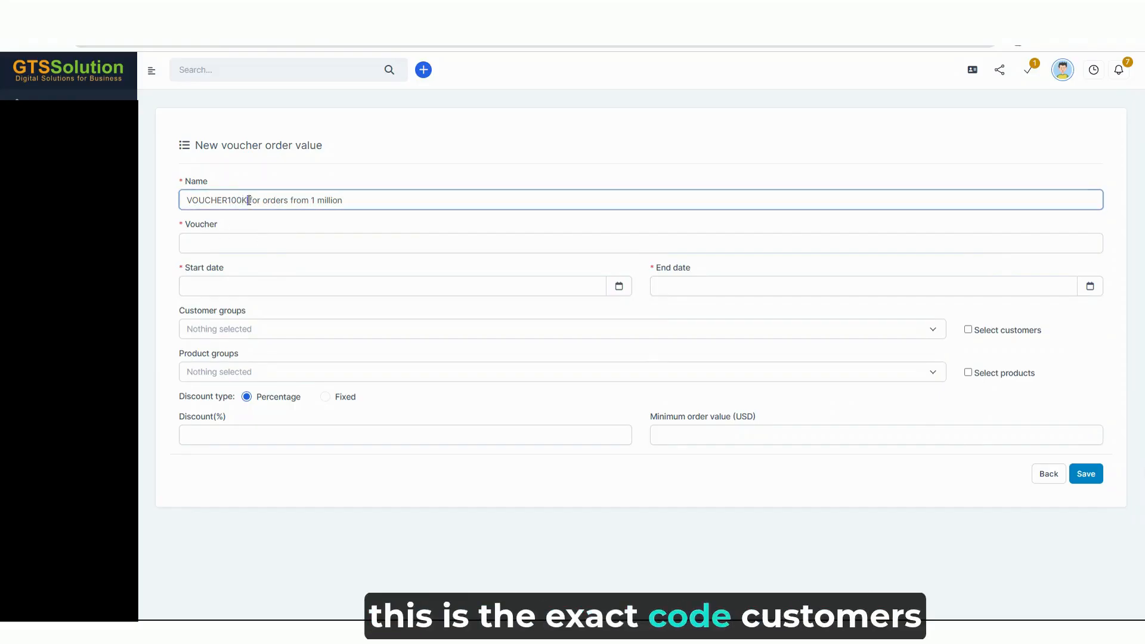
- Copy the code VOUCHER100K from the voucher's name and enter it as the voucher code
{"action": "double_click", "coordinate": [248, 201]}
{"action": "key", "text": "ctrl+c"}
{"action": "left_click", "coordinate": [232, 244]}
{"action": "key", "text": "ctrl+v"}
{"action": "key", "text": "BackSpace"}
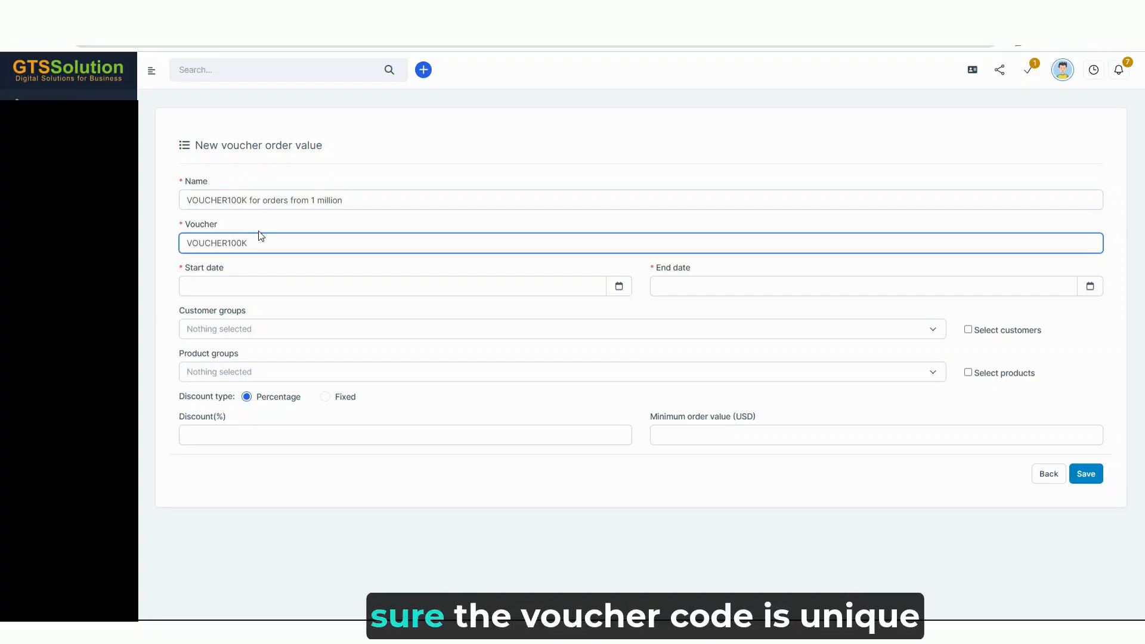
{"action": "left_click", "coordinate": [326, 224]}
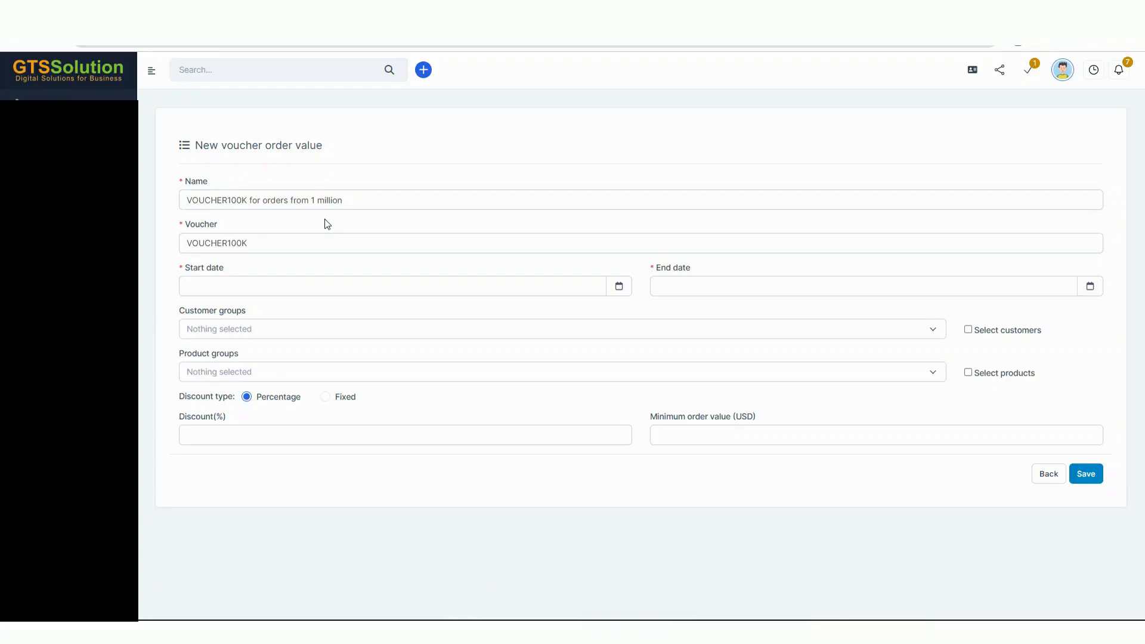
- Set the voucher's validity from 07-08-2025 to 31-08-2025
{"action": "left_click", "coordinate": [246, 287]}
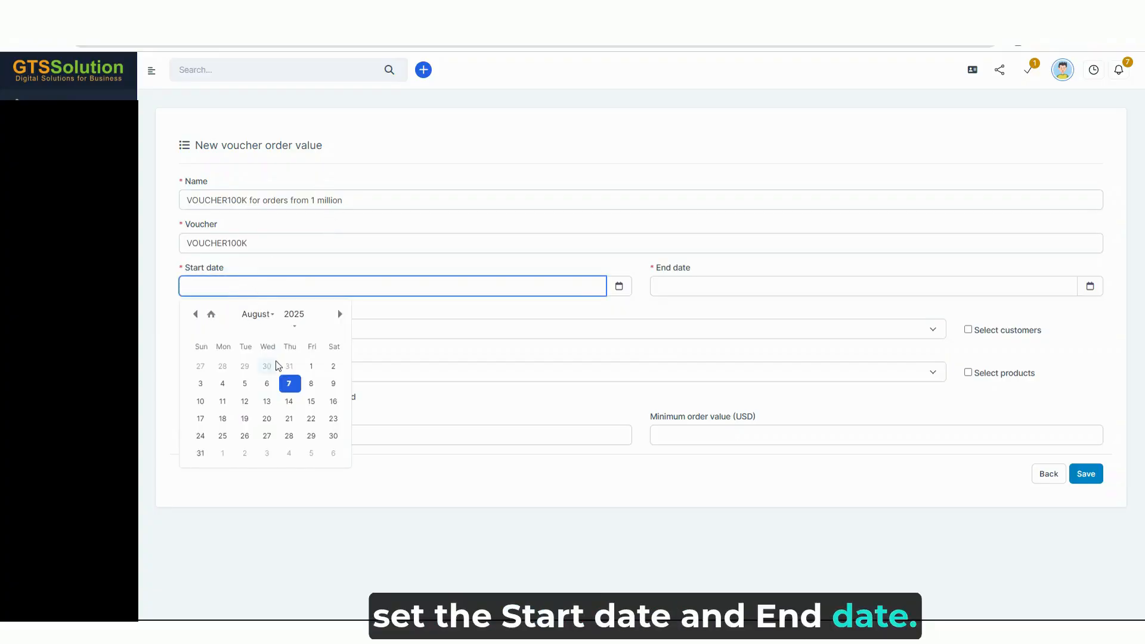
{"action": "left_click", "coordinate": [399, 231]}
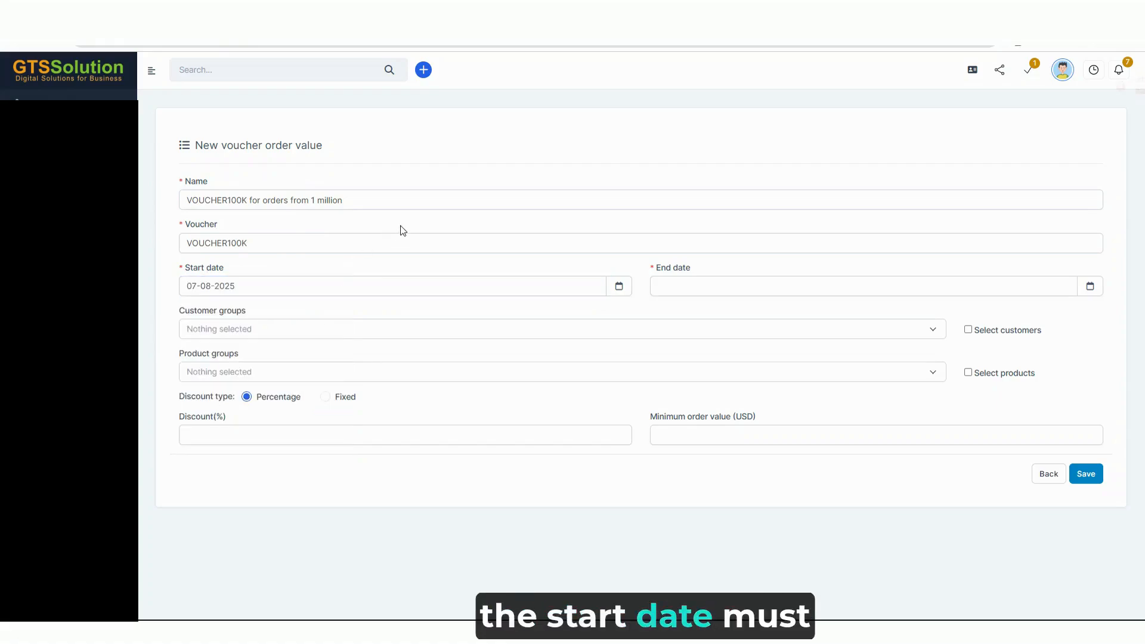
{"action": "left_click", "coordinate": [748, 284]}
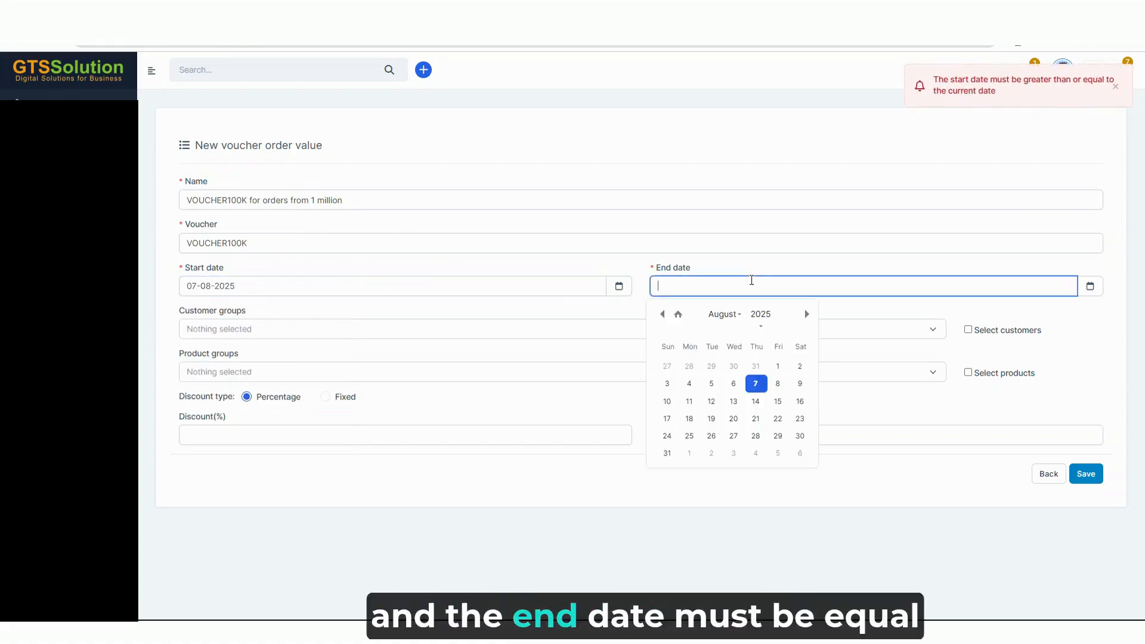
{"action": "left_click", "coordinate": [672, 453]}
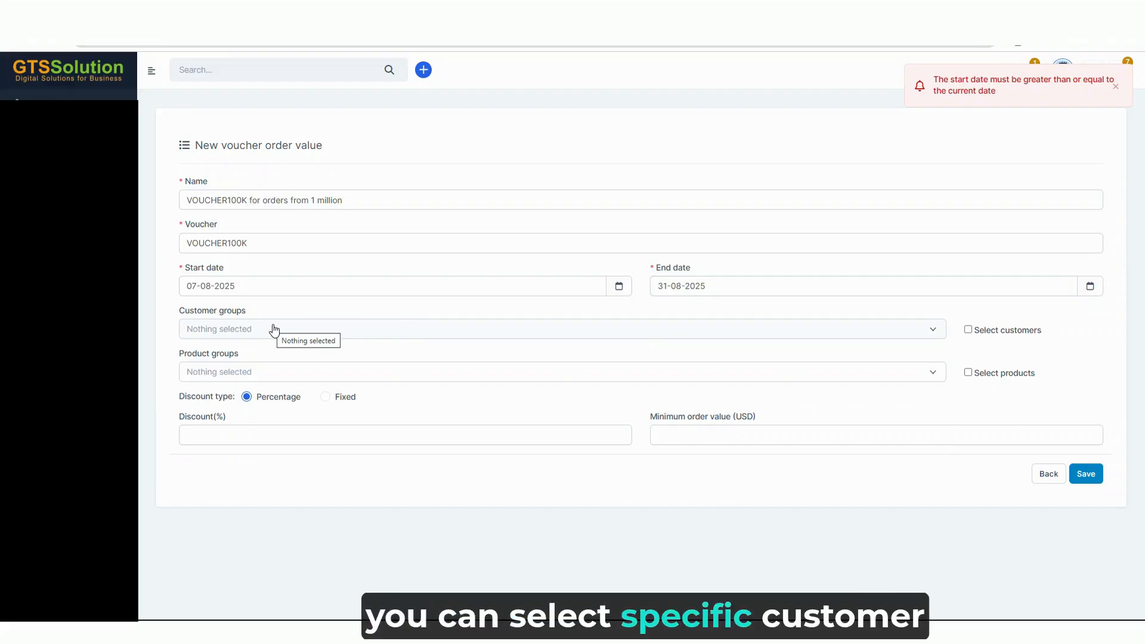
- Assign the customer groups Construction Firms and Corporate to the voucher
{"action": "left_click", "coordinate": [312, 335]}
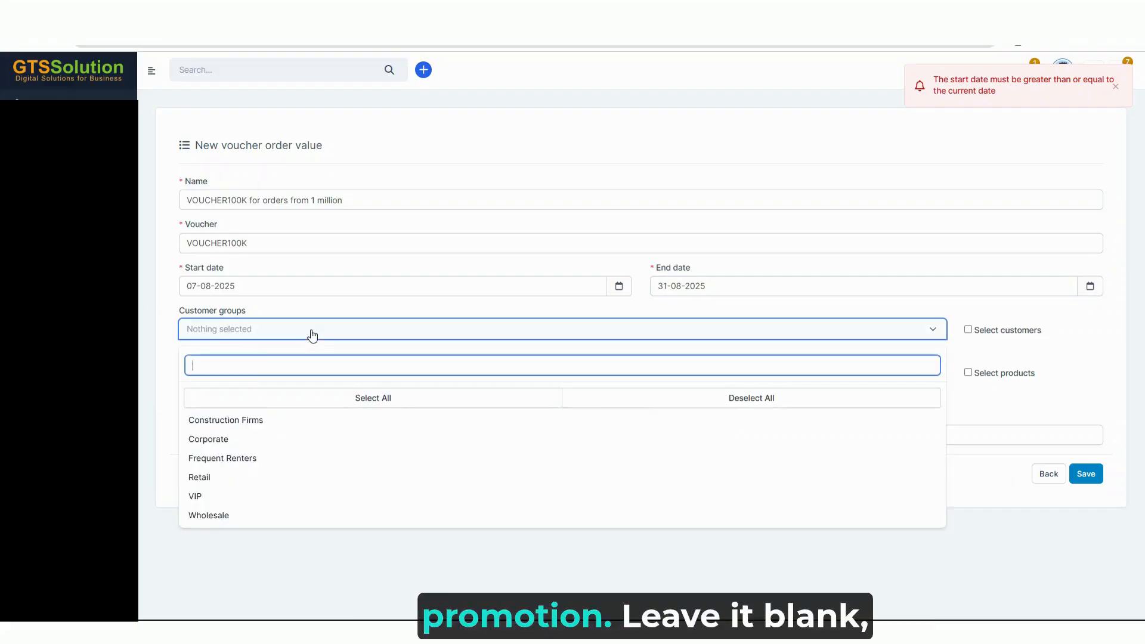
{"action": "left_click", "coordinate": [280, 422]}
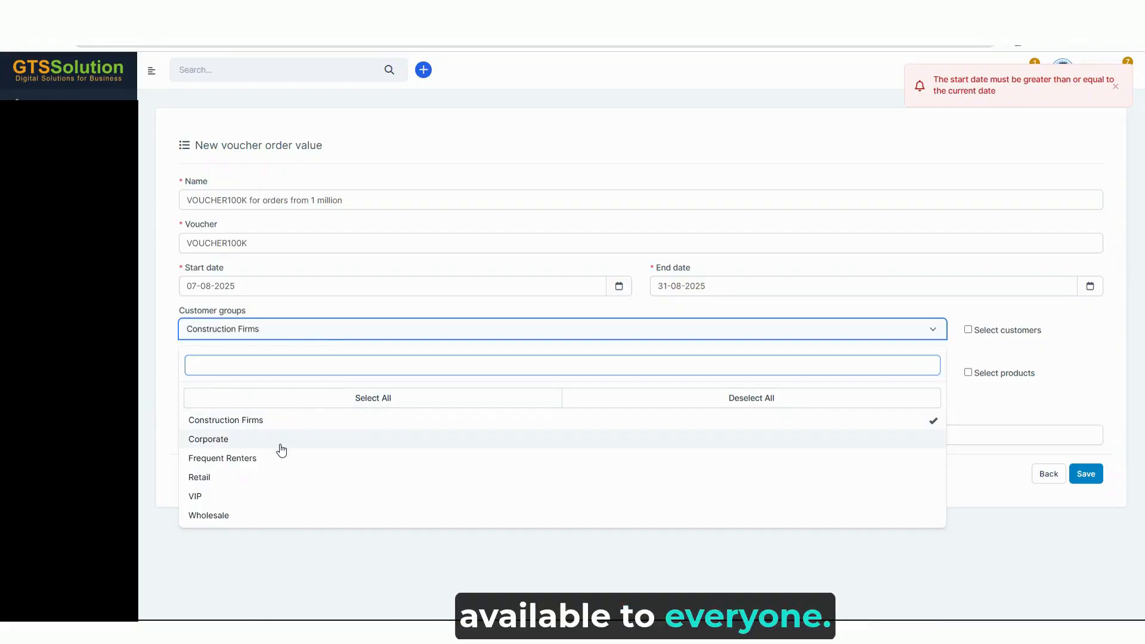
{"action": "left_click", "coordinate": [280, 440]}
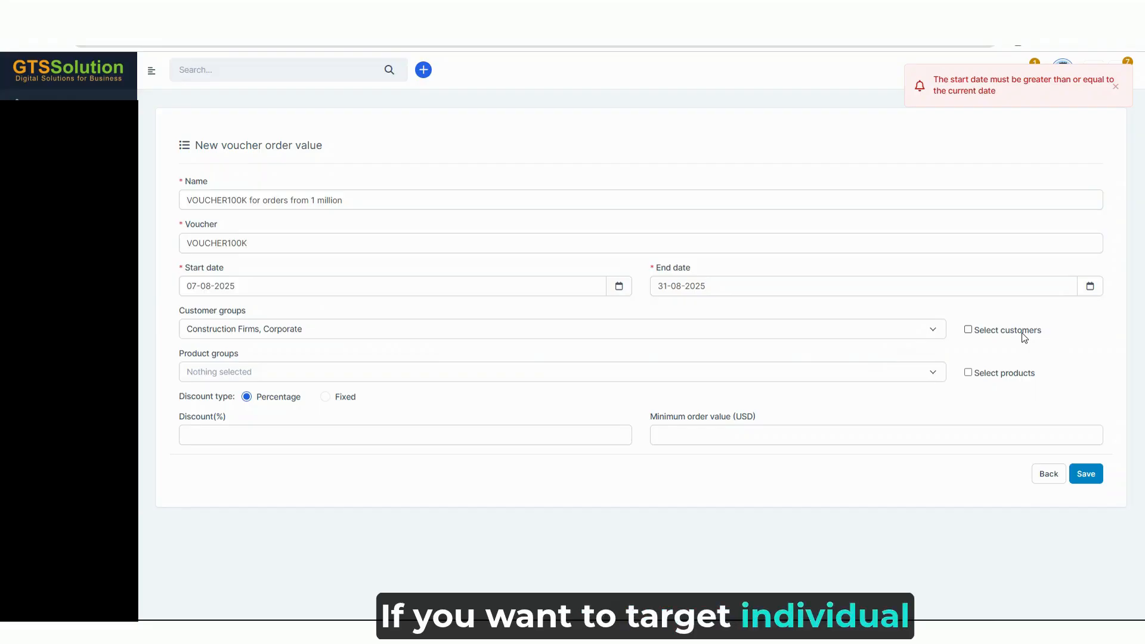
- Enable individual customer selection and choose Ari Company plus the two customers listed directly after it
{"action": "left_click", "coordinate": [1023, 337]}
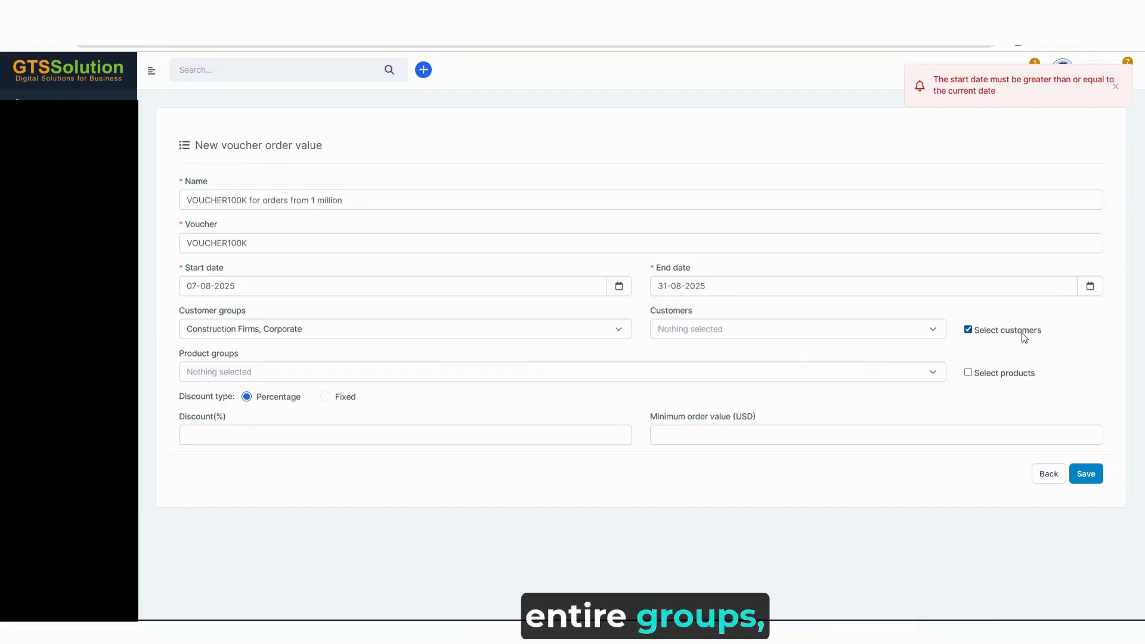
{"action": "left_click", "coordinate": [722, 337]}
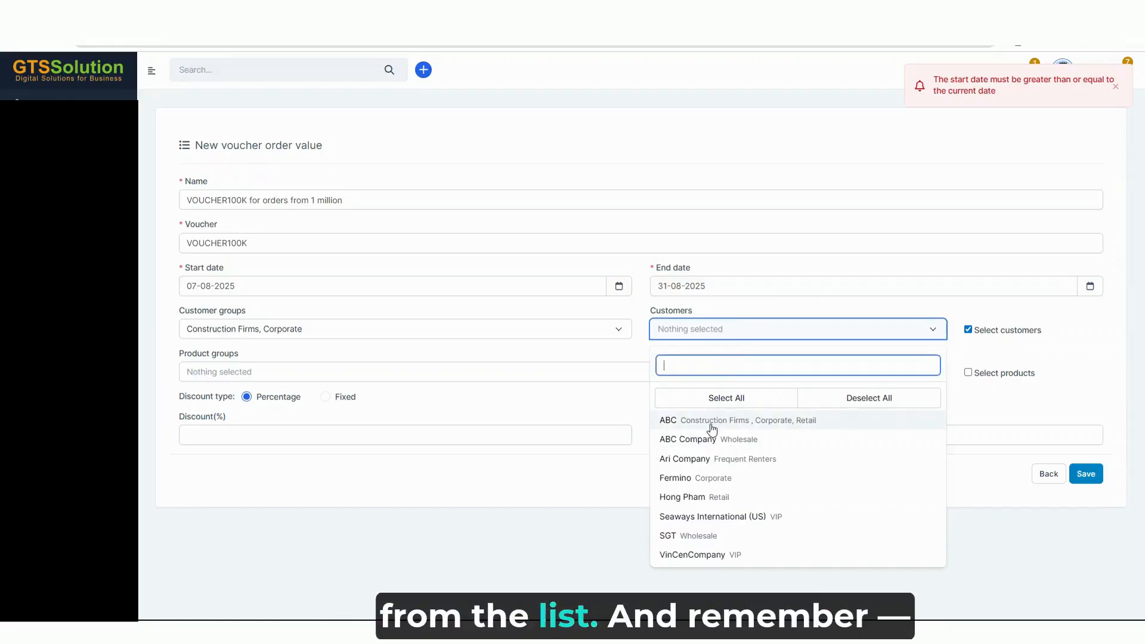
{"action": "left_click", "coordinate": [685, 459]}
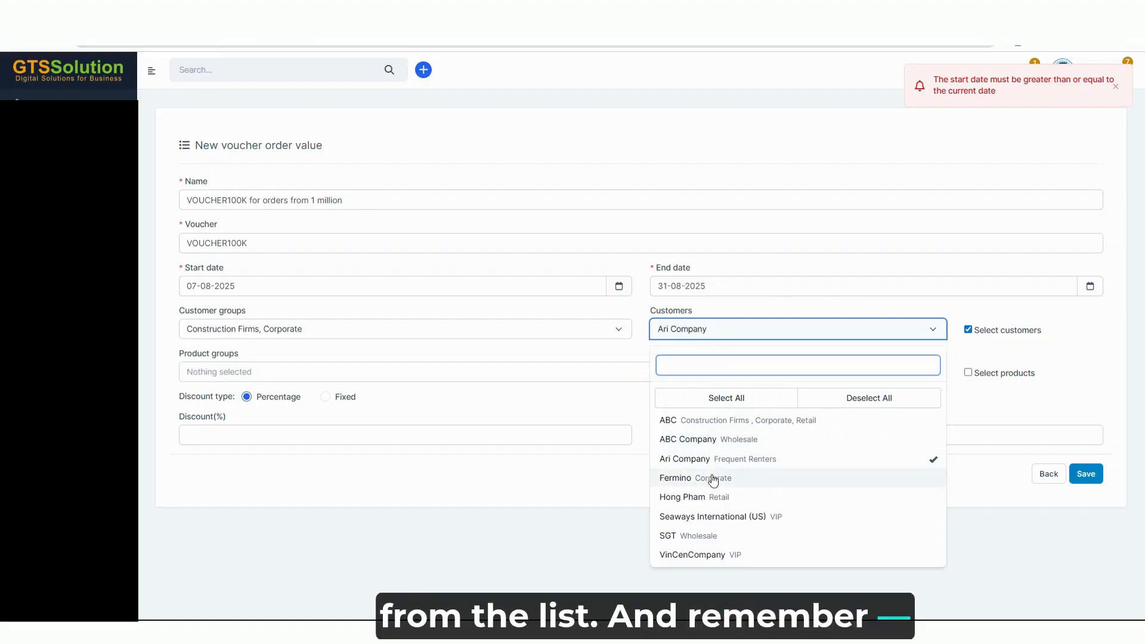
{"action": "left_click", "coordinate": [715, 477]}
{"action": "left_click", "coordinate": [713, 500]}
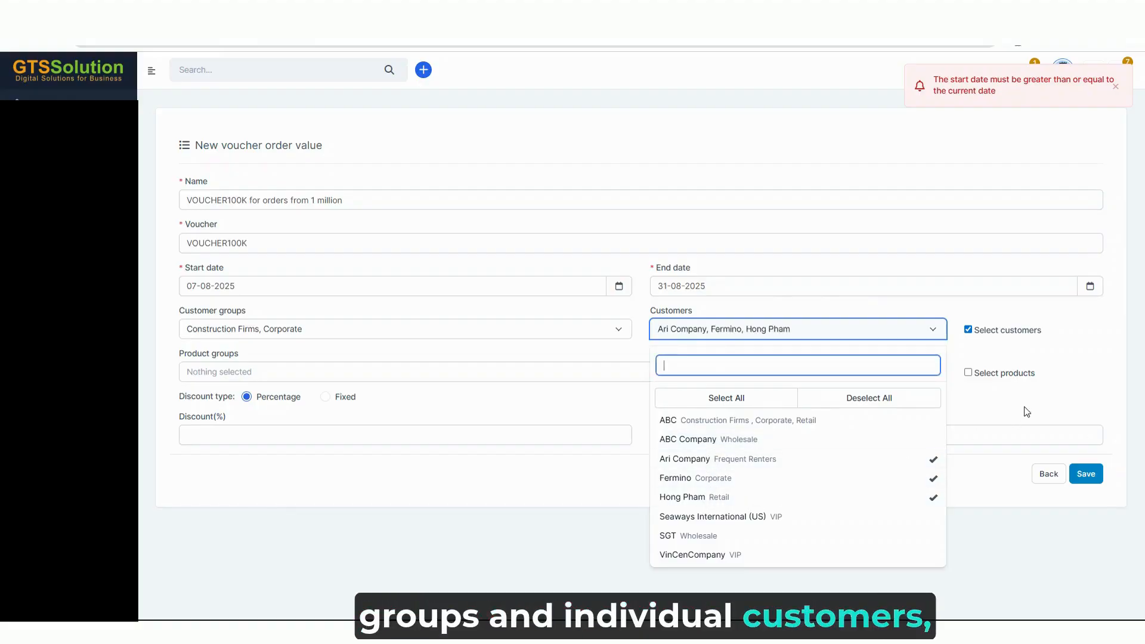
{"action": "left_click", "coordinate": [1022, 410]}
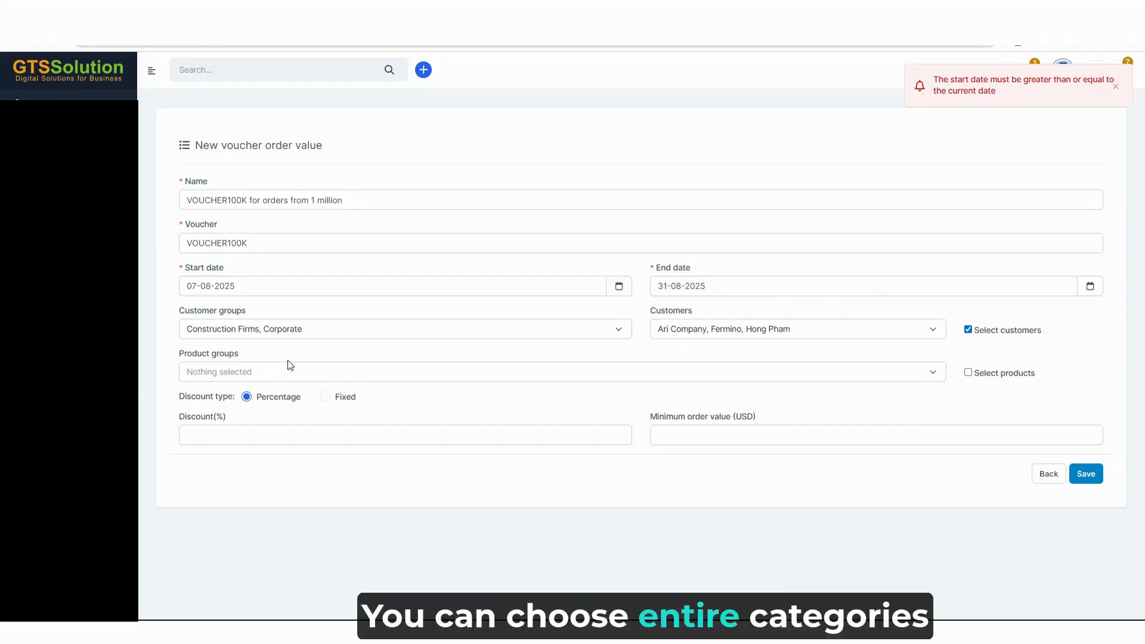
- Assign the product groups Automotive Components, cooling-air-treatment Cooling & Air Treatment and NAS Synology to the voucher
{"action": "left_click", "coordinate": [246, 372]}
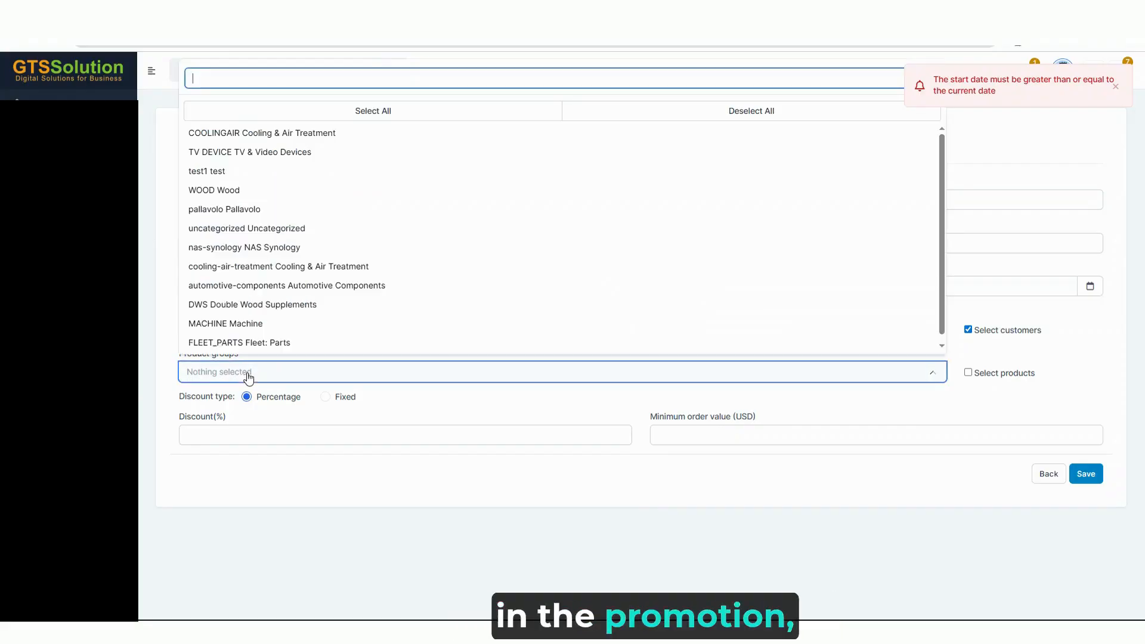
{"action": "left_click", "coordinate": [331, 289]}
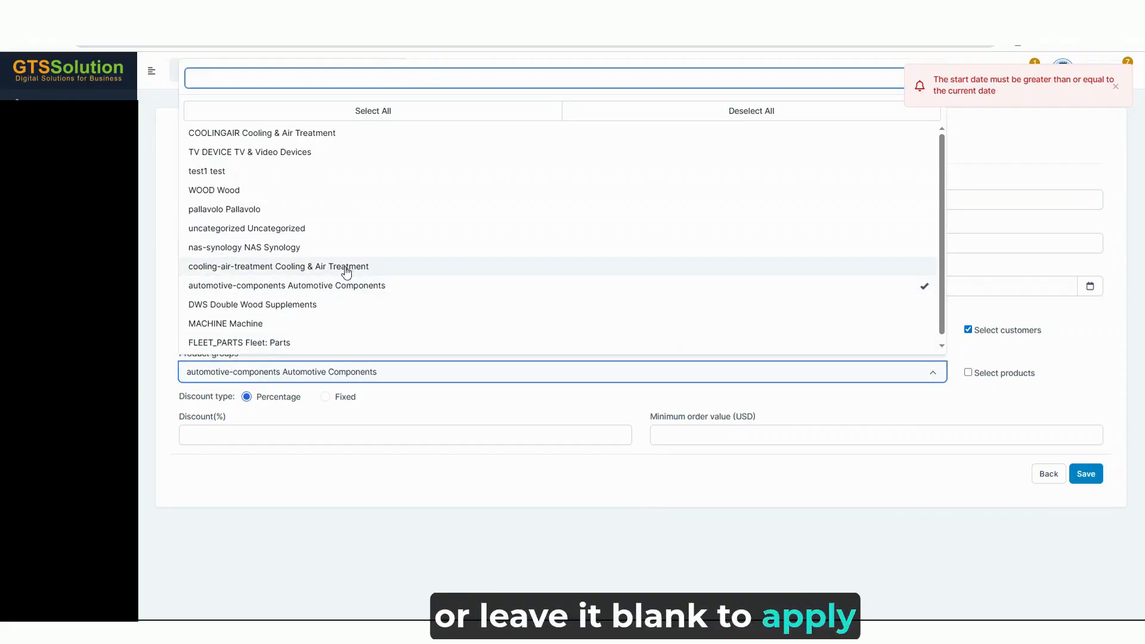
{"action": "left_click", "coordinate": [345, 266]}
{"action": "left_click", "coordinate": [350, 249]}
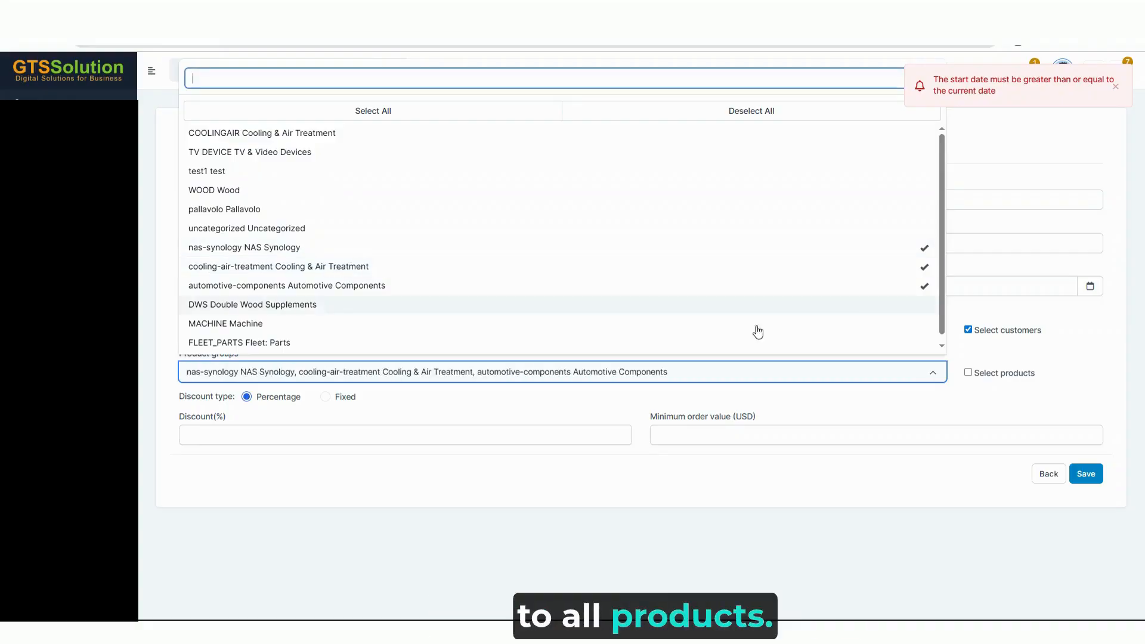
{"action": "left_click", "coordinate": [1061, 368]}
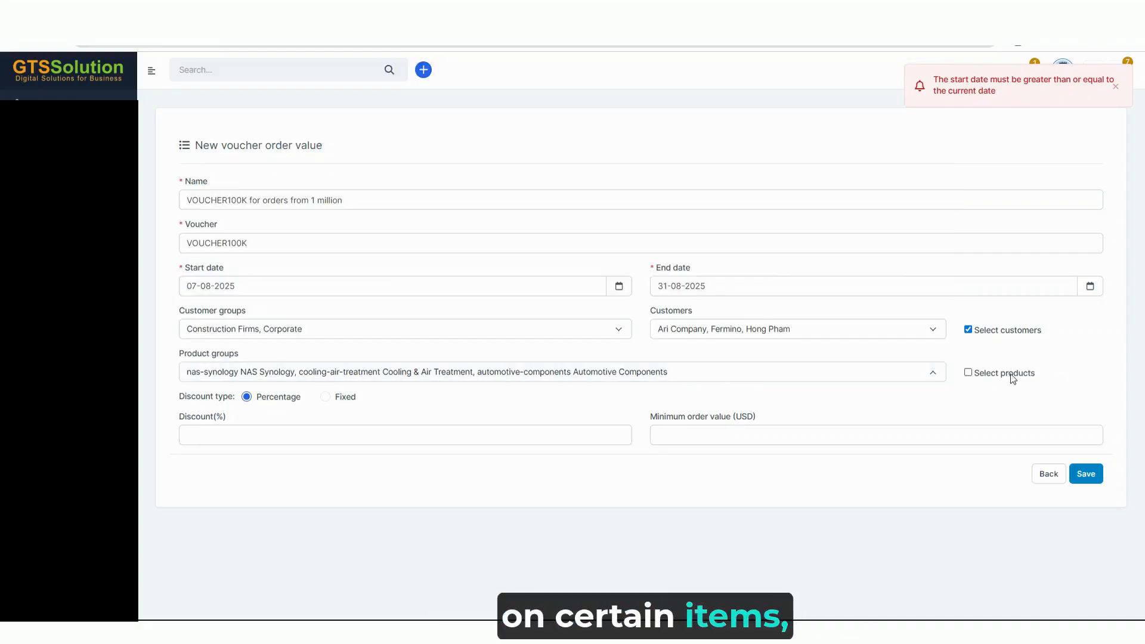
- Enable individual product selection and choose Wedding Backdrop Set Classic and Modern, Construction Drill D300 1200W and Construction Drill D300 31-10.5
{"action": "left_click", "coordinate": [1013, 374]}
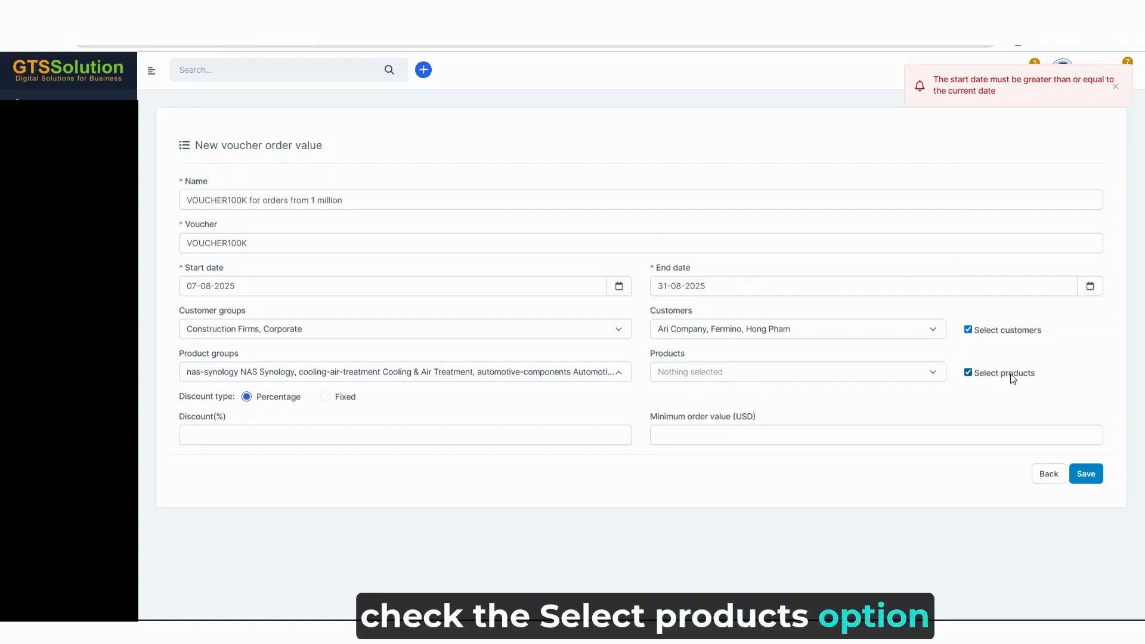
{"action": "left_click", "coordinate": [722, 373]}
{"action": "left_click", "coordinate": [773, 291]}
{"action": "left_click", "coordinate": [775, 305]}
{"action": "left_click", "coordinate": [775, 191]}
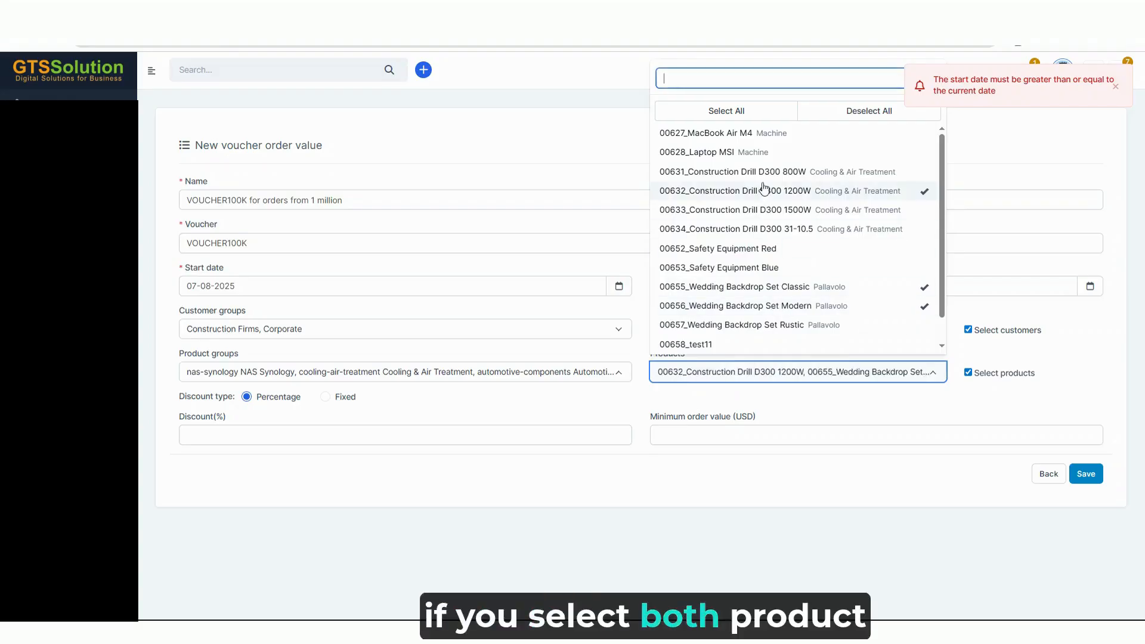
{"action": "left_click", "coordinate": [775, 230]}
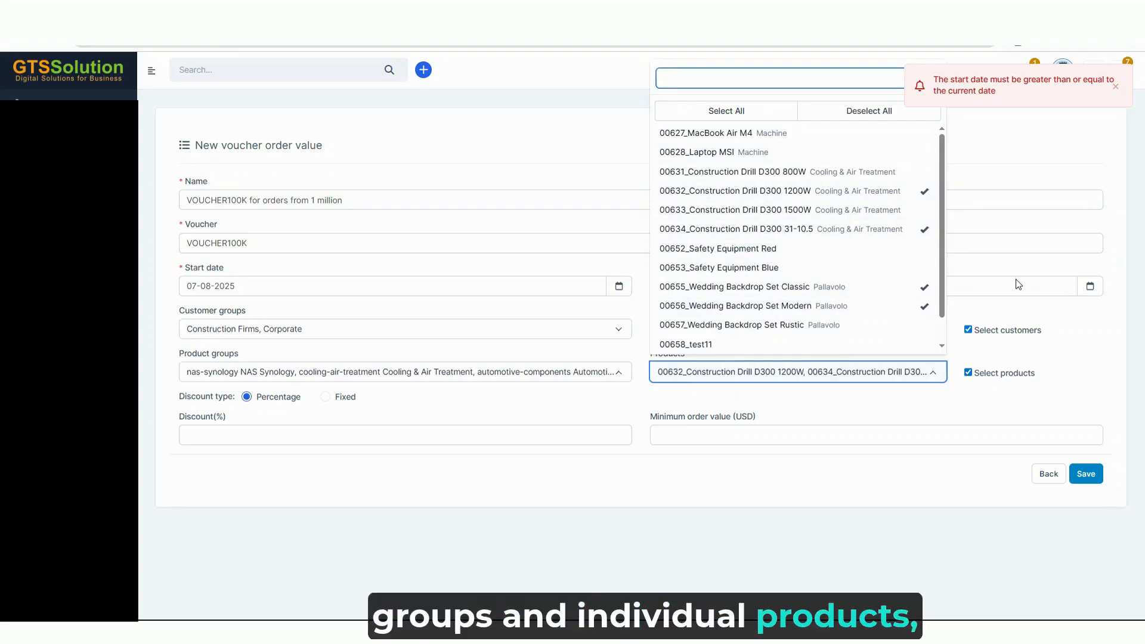
{"action": "left_click", "coordinate": [1027, 317]}
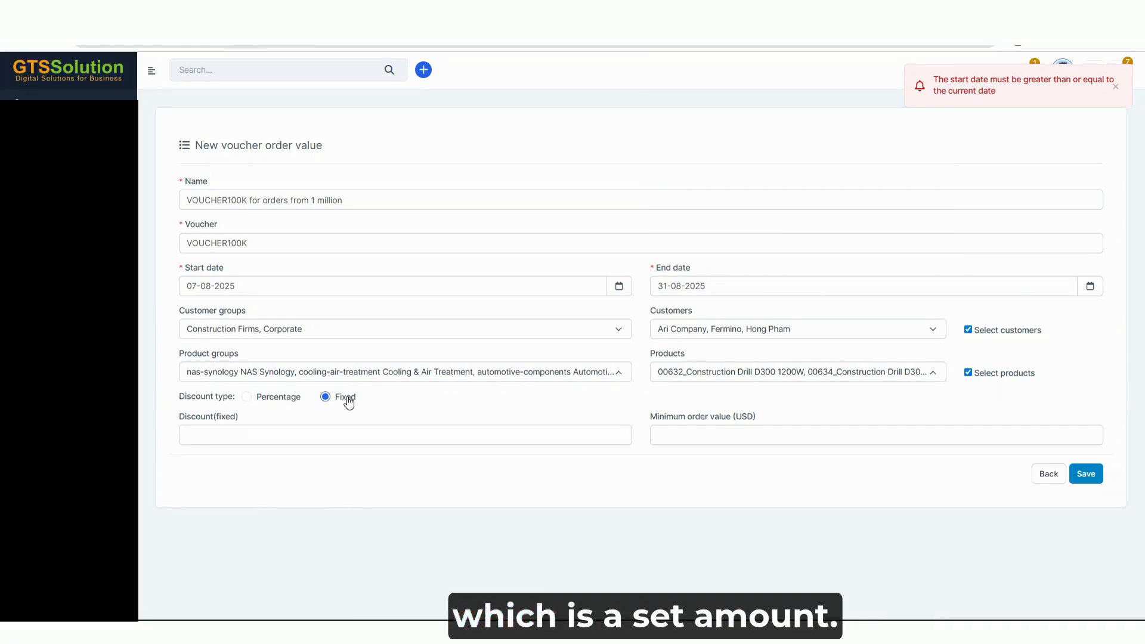
- Give the voucher a fixed discount of 25 with a minimum order value of 1000 USD, save it and view the order value vouchers
{"action": "left_click", "coordinate": [281, 436]}
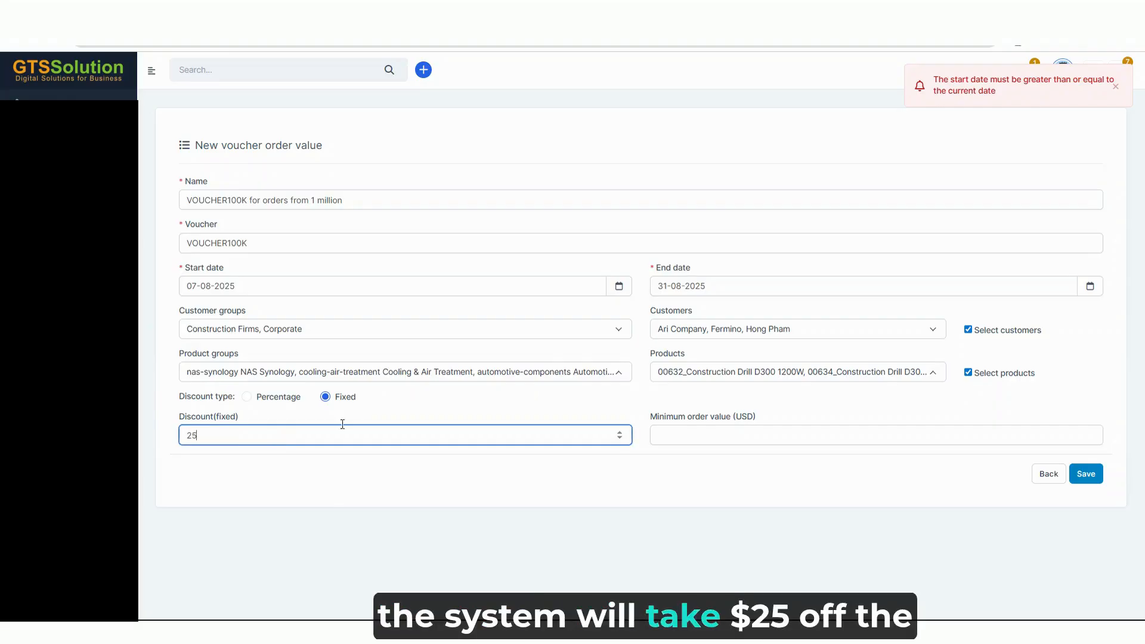
{"action": "left_click", "coordinate": [544, 409]}
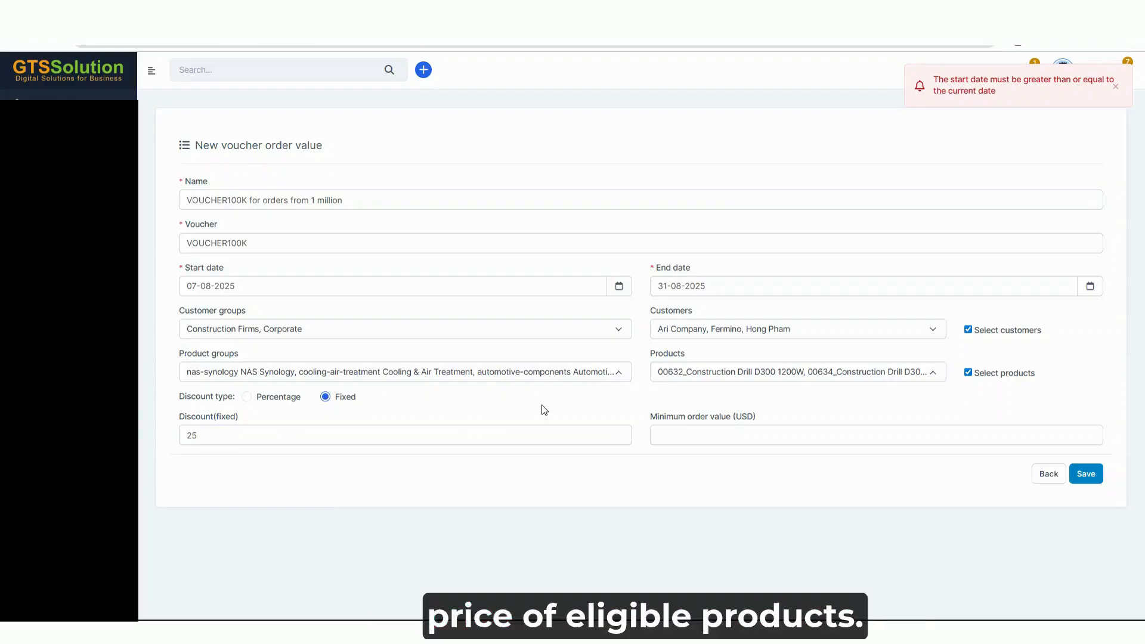
{"action": "left_click", "coordinate": [742, 442]}
{"action": "type", "text": "1"}
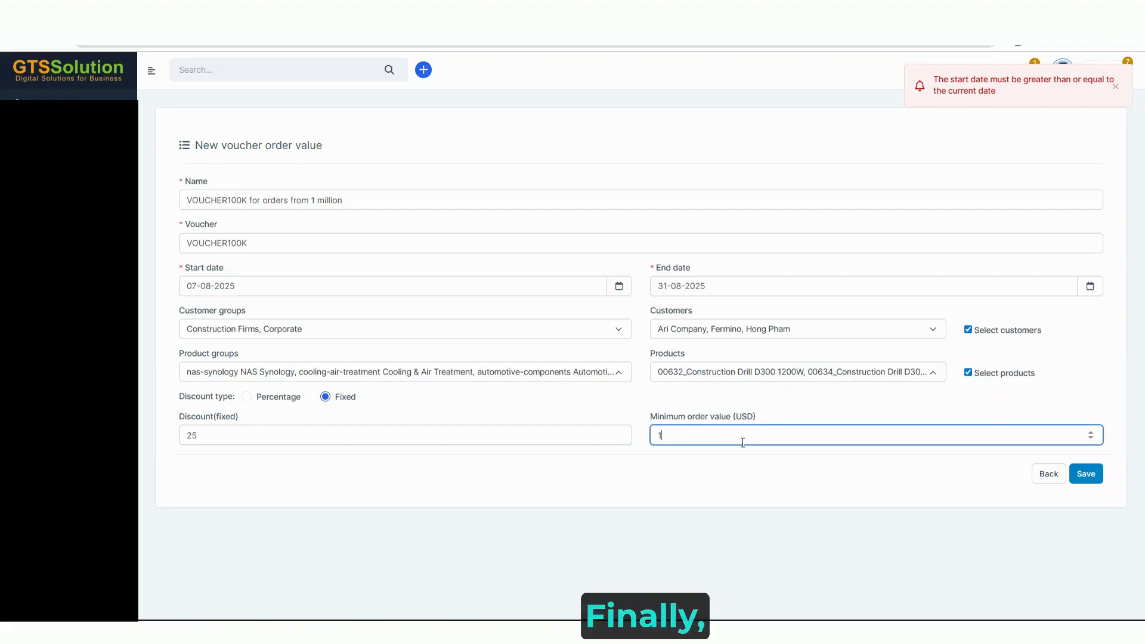
{"action": "type", "text": "000"}
{"action": "left_click", "coordinate": [720, 484]}
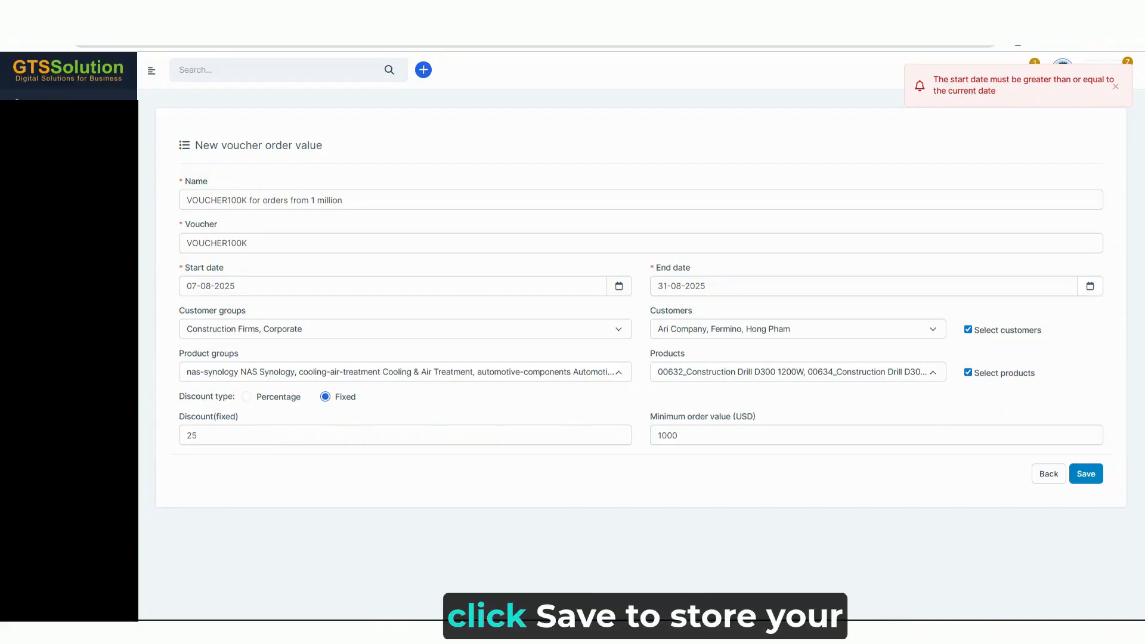
{"action": "left_click", "coordinate": [1080, 477]}
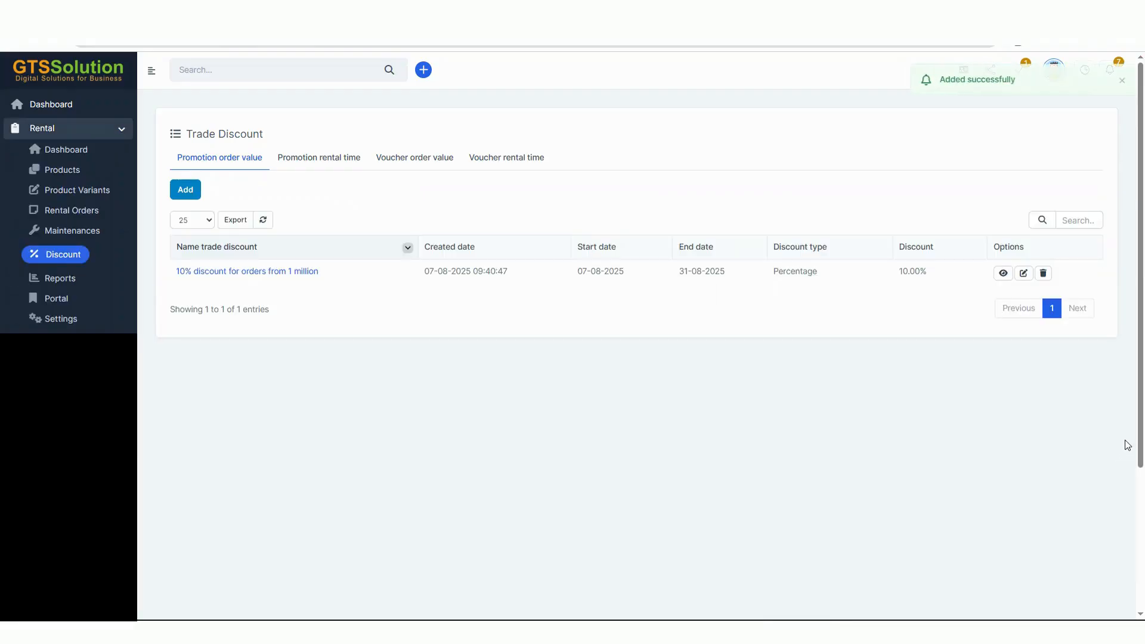
{"action": "left_click", "coordinate": [425, 162]}
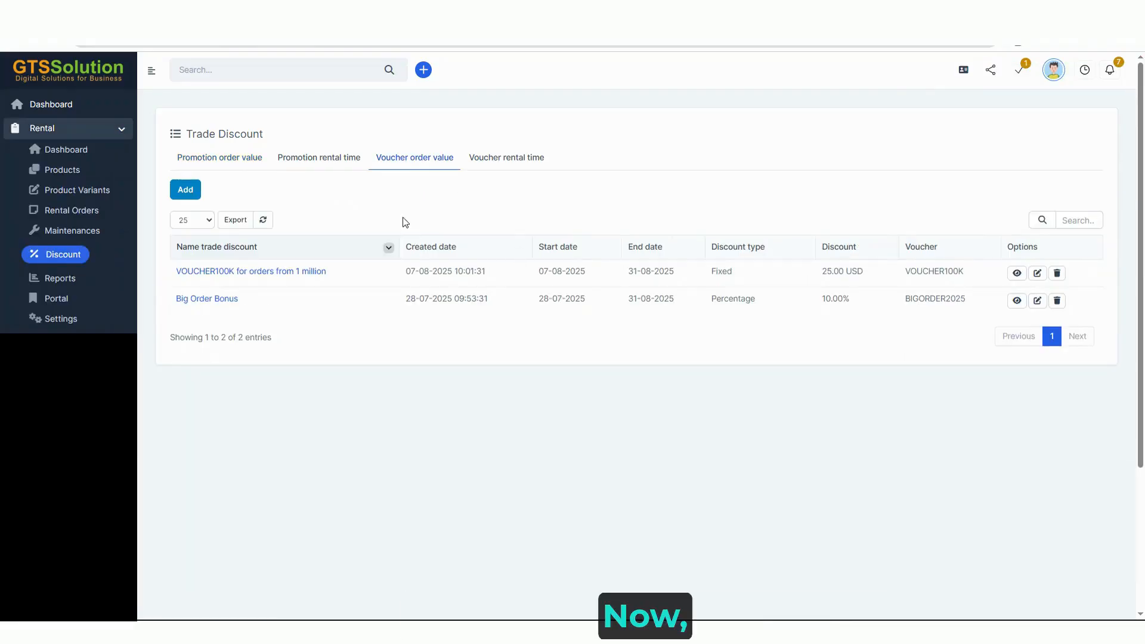
- Start a new rental time voucher and name it SUMMERDEAL
{"action": "left_click", "coordinate": [528, 170]}
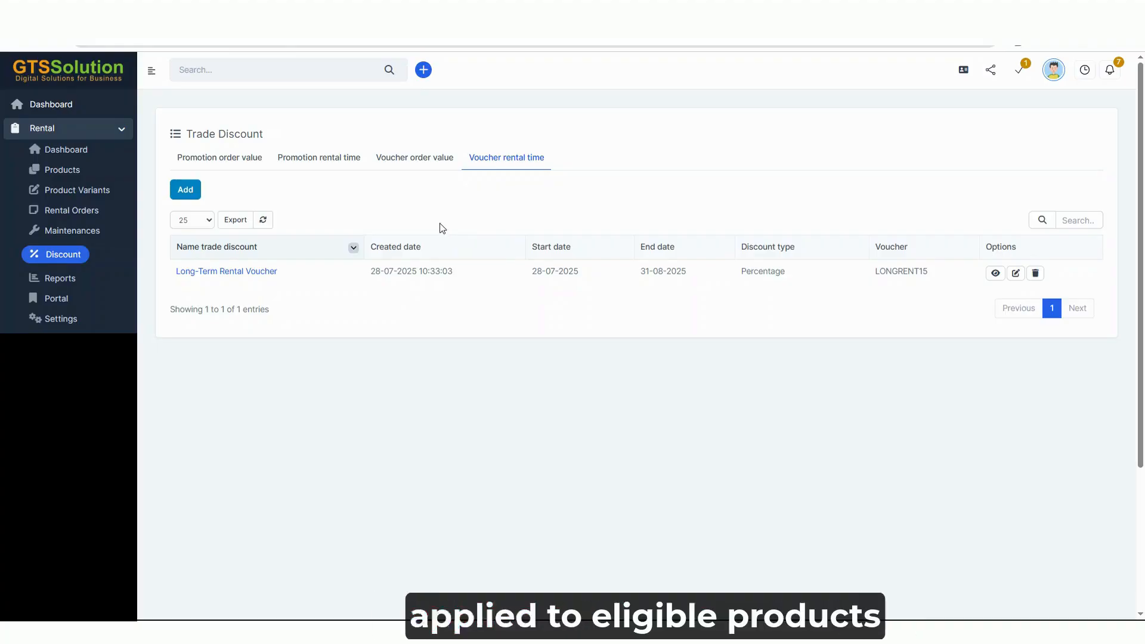
{"action": "left_click", "coordinate": [182, 191]}
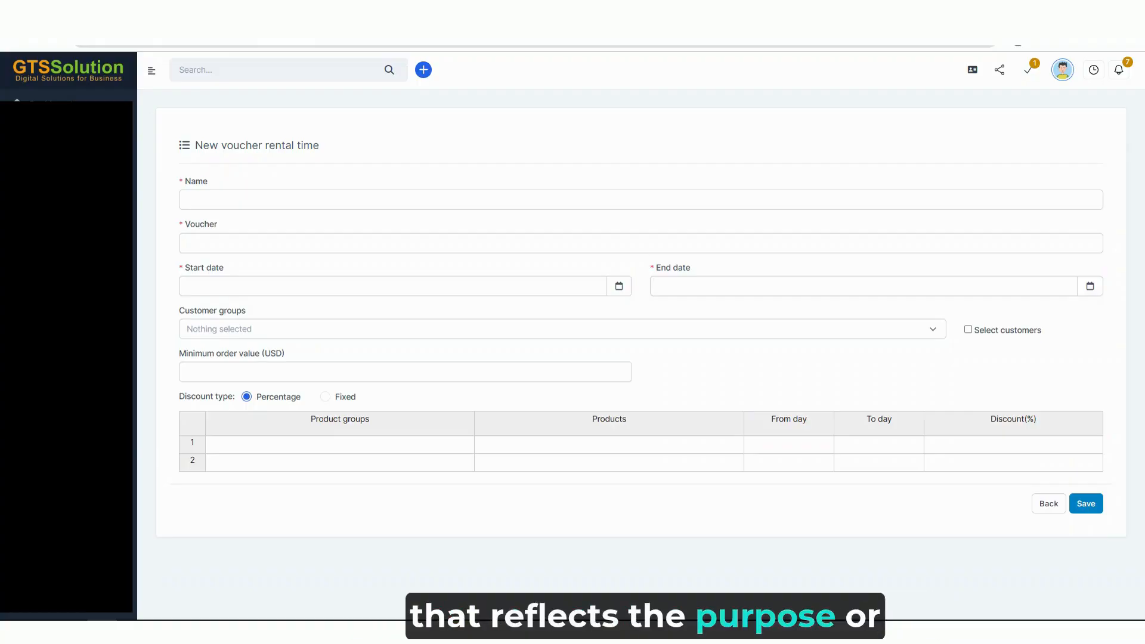
{"action": "left_click", "coordinate": [447, 201]}
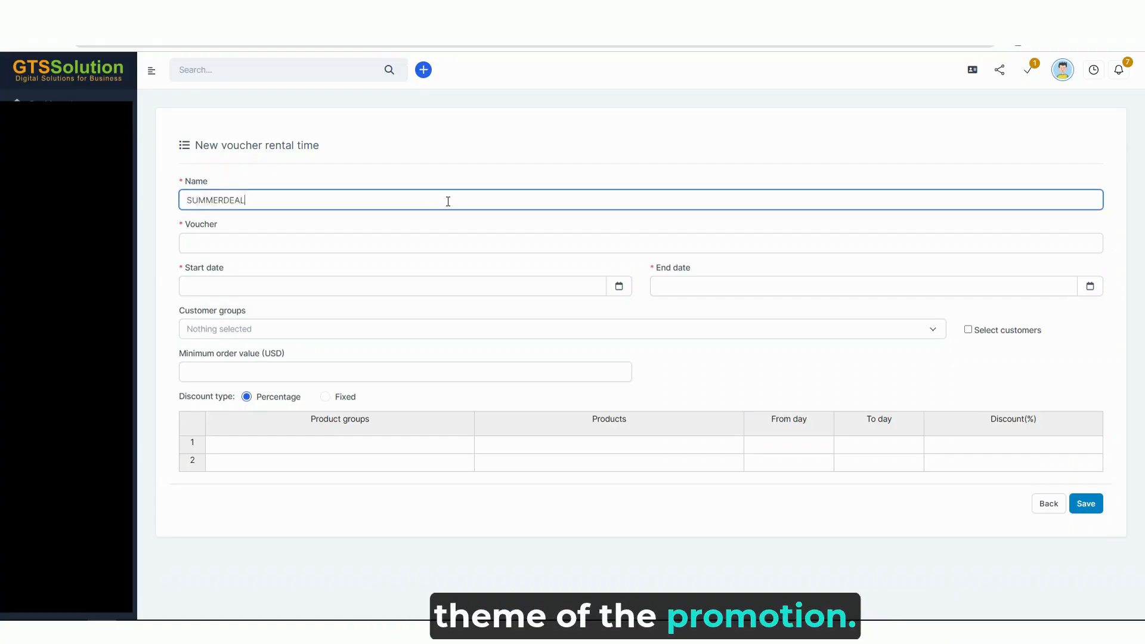
{"action": "type", "text": "SUMMERDEAL"}
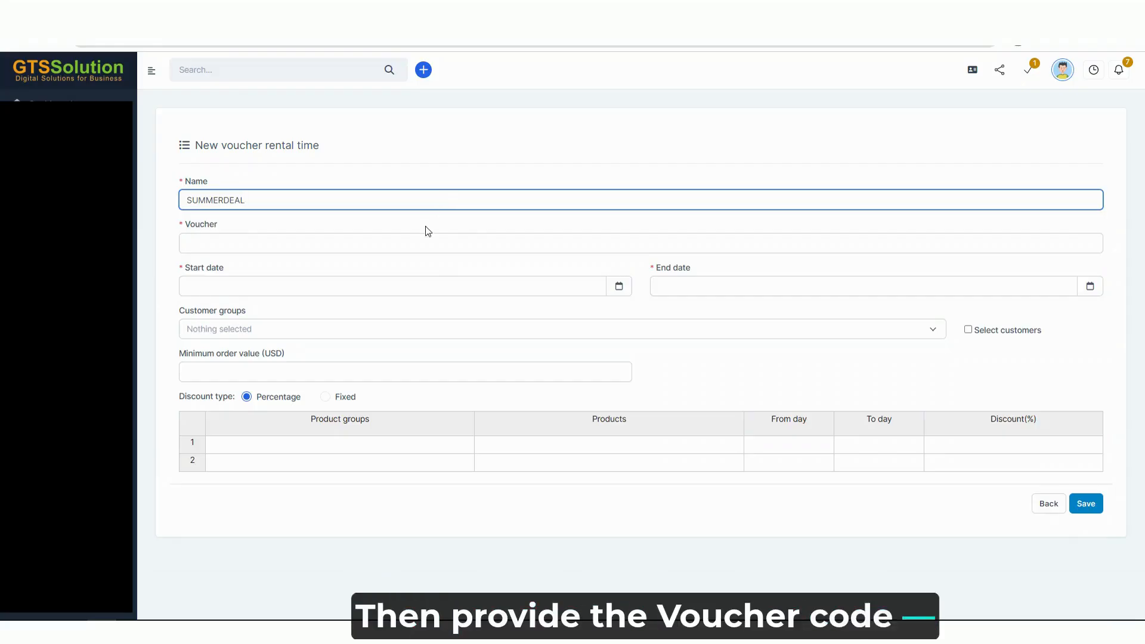
- Set the voucher code to SUMMERDEAL, with start date 07-08-2025 and end date 31-08-2025
{"action": "left_click", "coordinate": [435, 240]}
{"action": "type", "text": "SUMMERDEAL"}
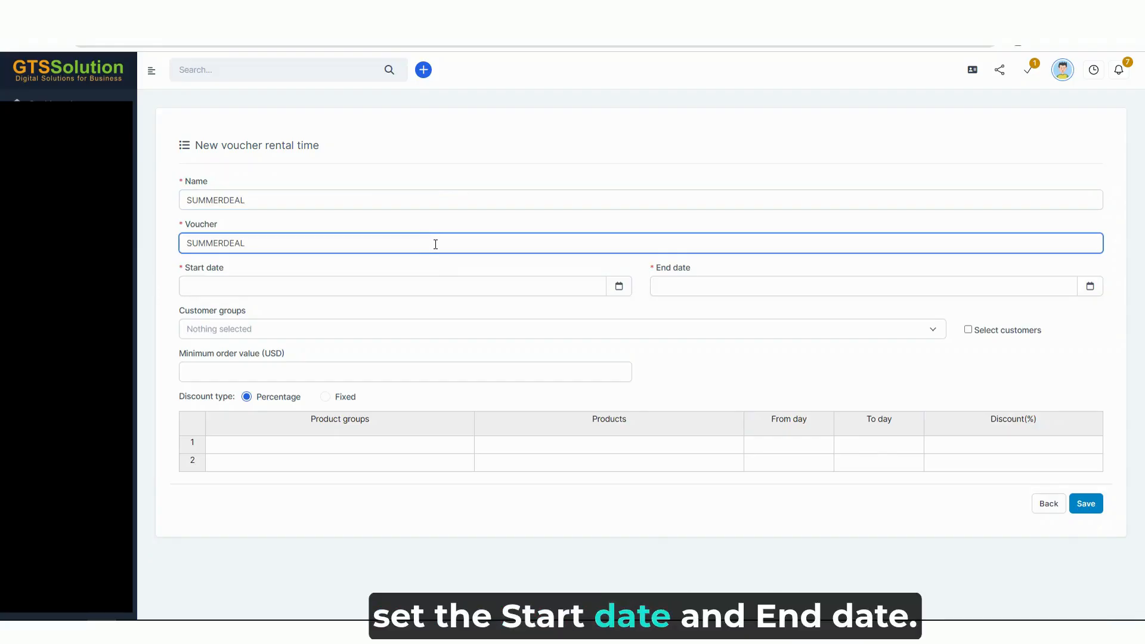
{"action": "left_click", "coordinate": [312, 285]}
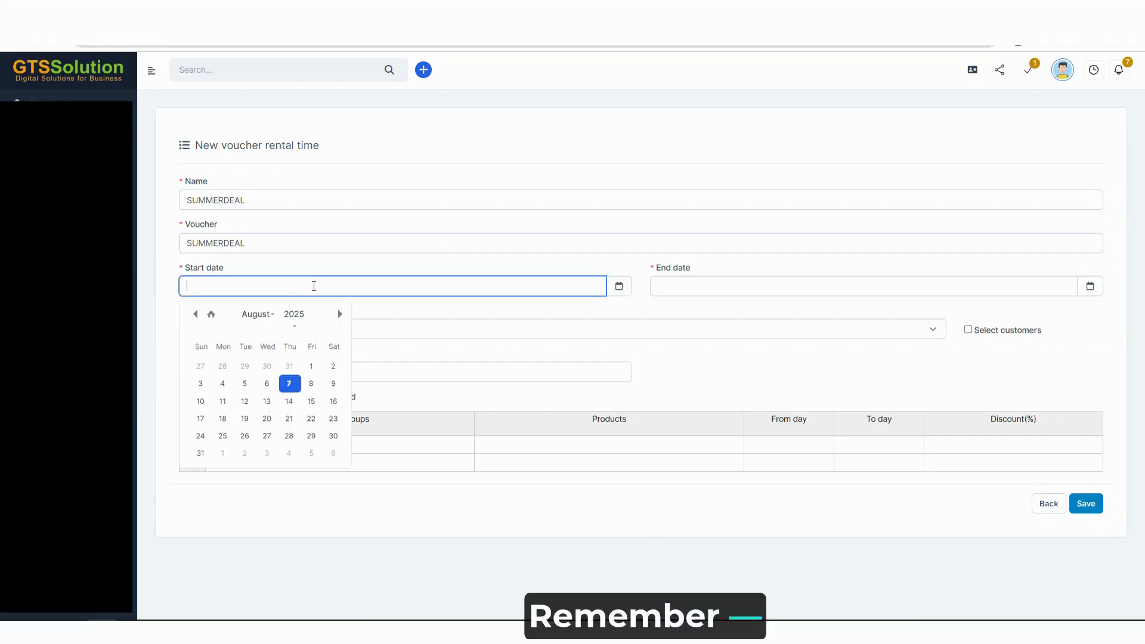
{"action": "left_click", "coordinate": [288, 385]}
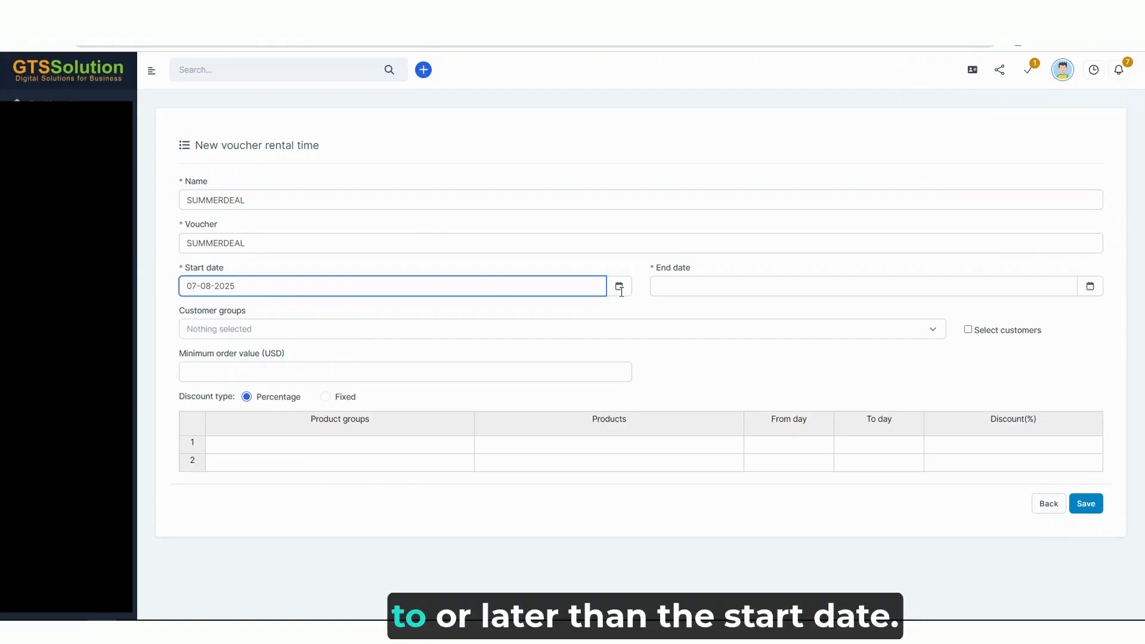
{"action": "left_click", "coordinate": [720, 291]}
{"action": "left_click", "coordinate": [663, 455]}
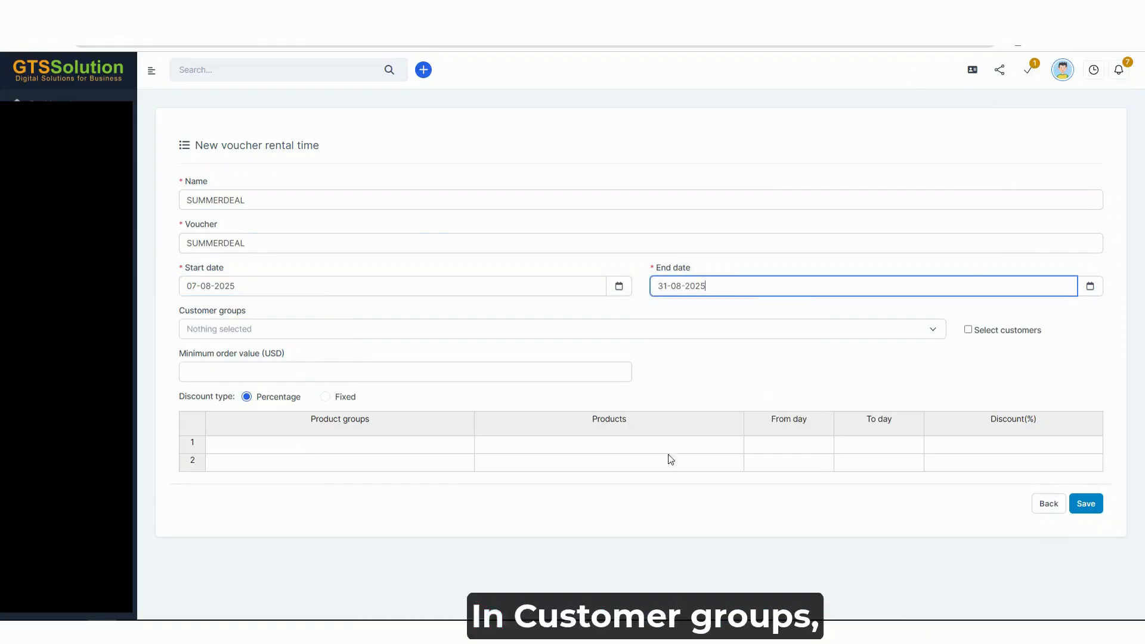
- Assign the customer groups VIP and Frequent Renters to the SUMMERDEAL voucher
{"action": "left_click", "coordinate": [383, 334]}
{"action": "left_click", "coordinate": [252, 498]}
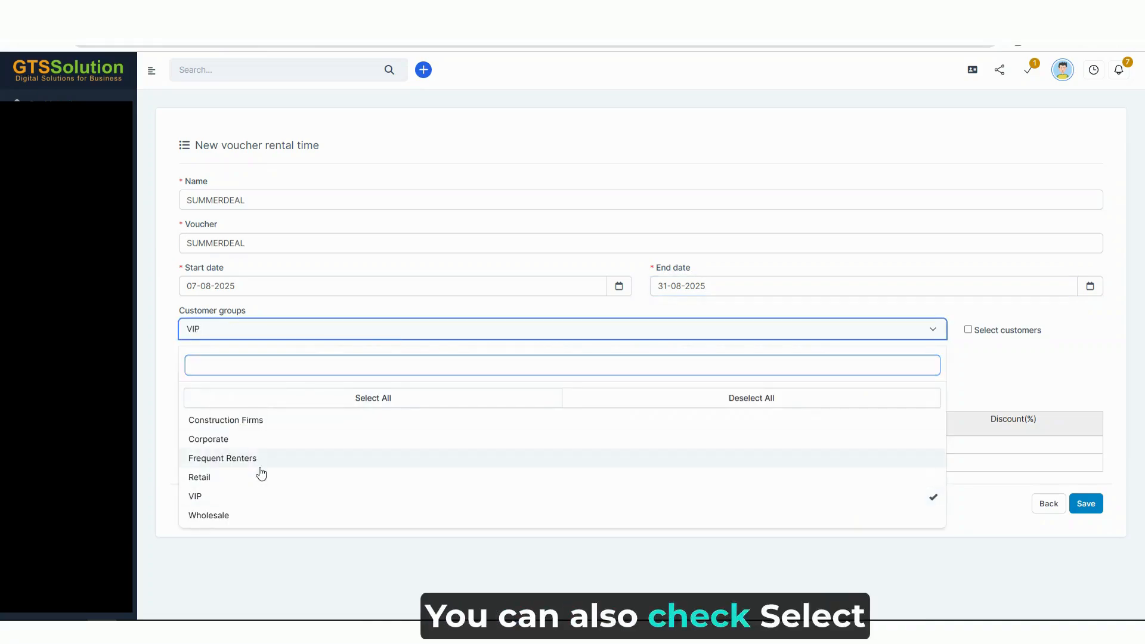
{"action": "left_click", "coordinate": [257, 462]}
- Enable individual customer selection and choose Ari Company and the listed individual customer for the voucher
{"action": "left_click", "coordinate": [1008, 333]}
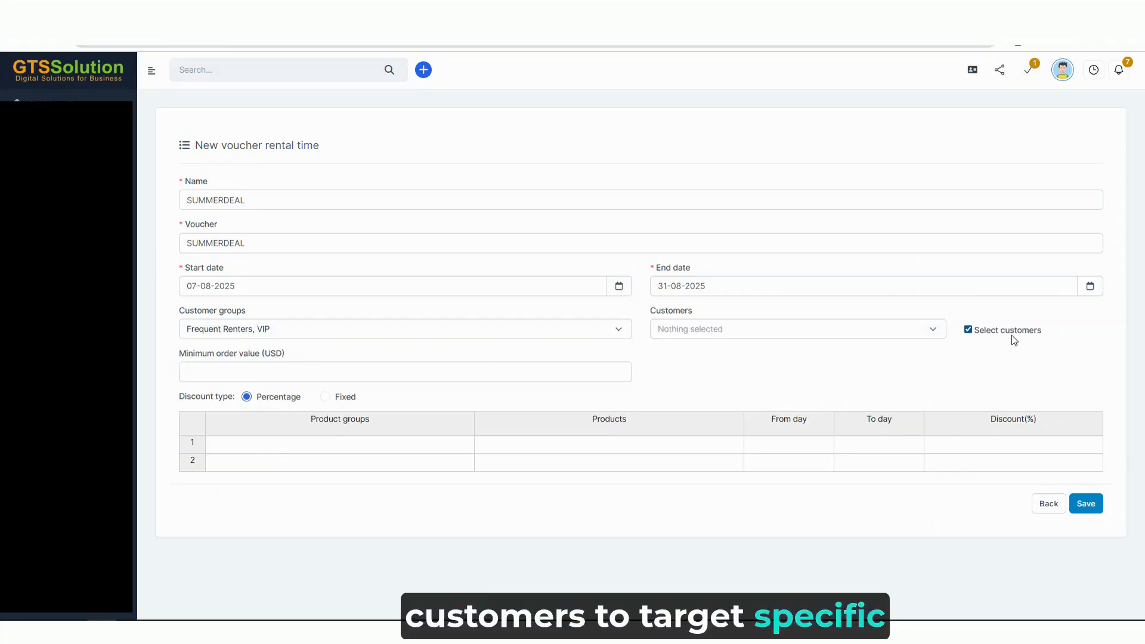
{"action": "left_click", "coordinate": [771, 338]}
{"action": "left_click", "coordinate": [728, 459]}
{"action": "left_click", "coordinate": [710, 496]}
{"action": "left_click", "coordinate": [640, 352]}
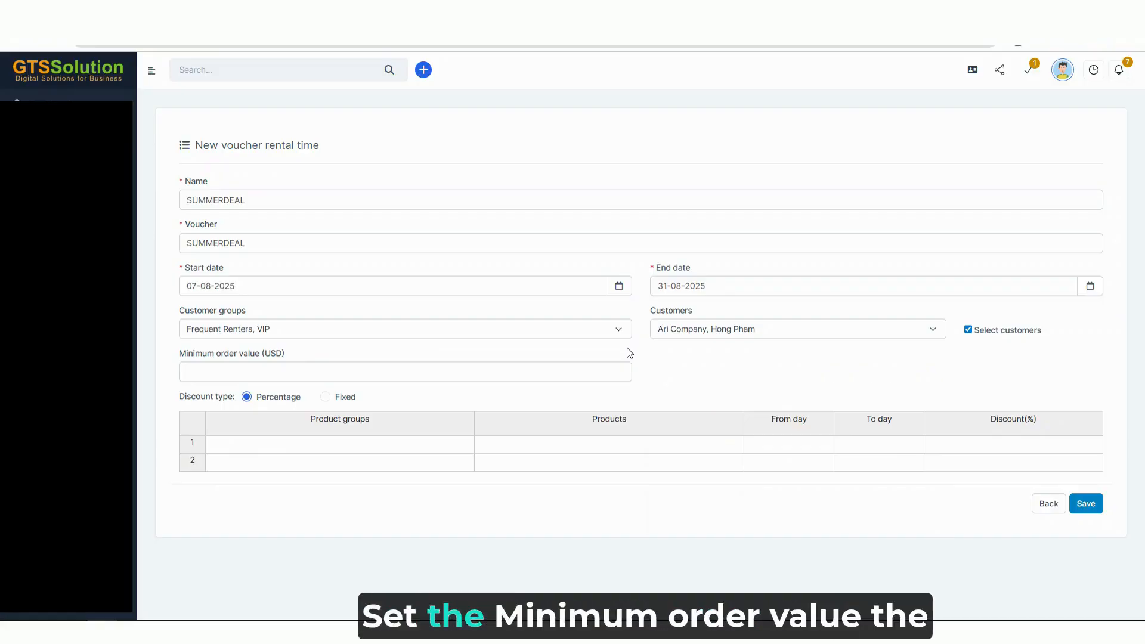
- Set the voucher's minimum order value to 1000 USD
{"action": "left_click", "coordinate": [568, 352]}
{"action": "type", "text": "1000"}
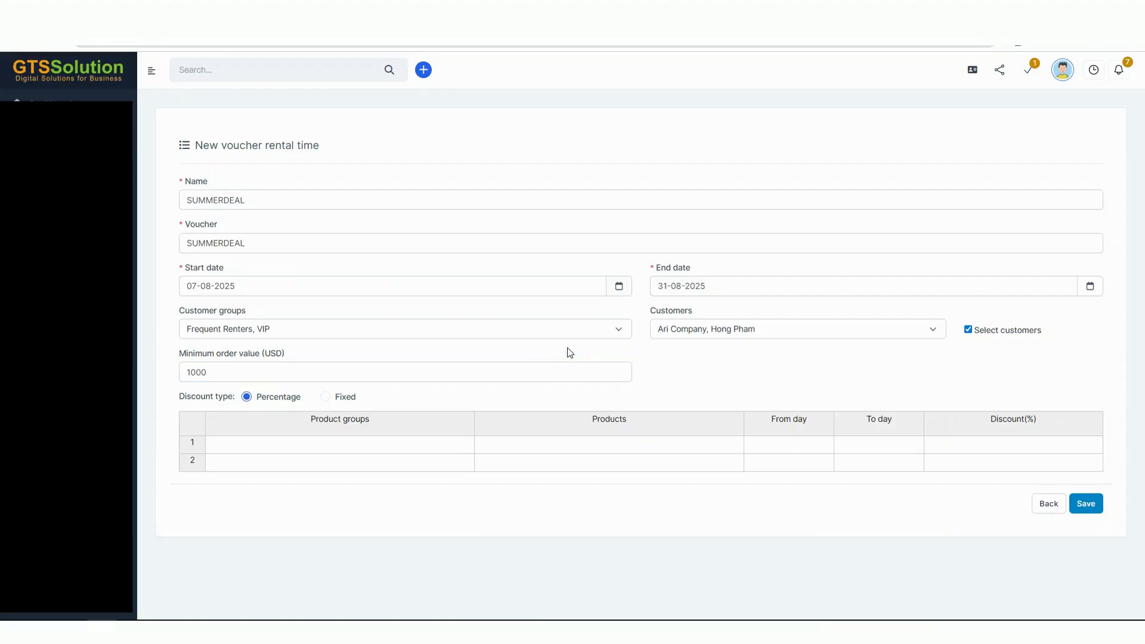
{"action": "left_click", "coordinate": [539, 353]}
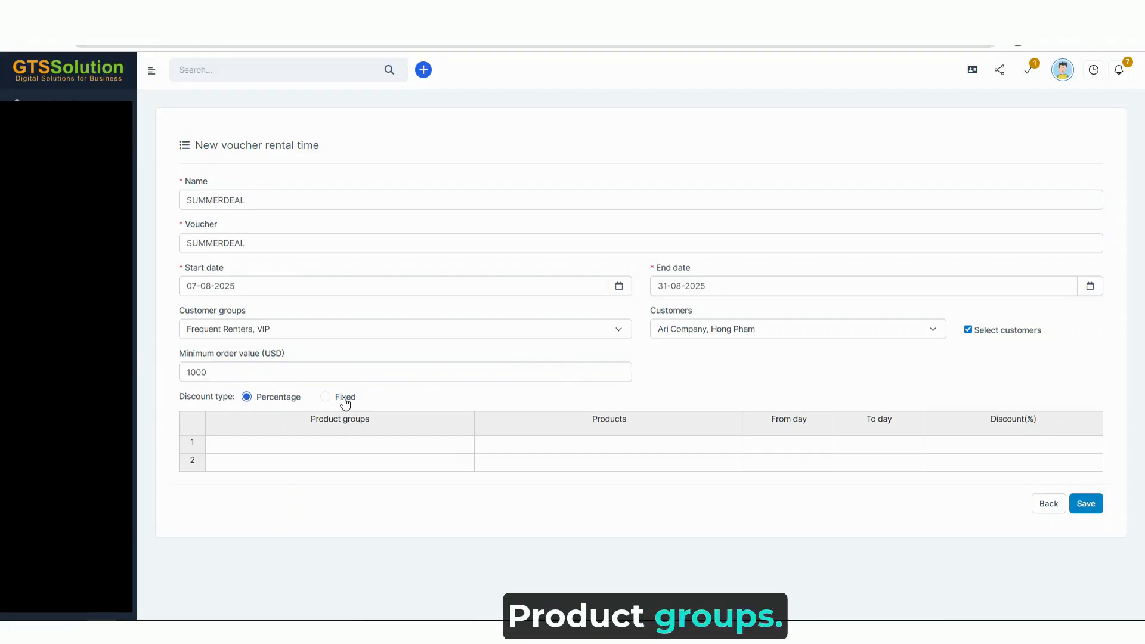
- Add the product groups DWS Double Wood Supplements and FLEET_PARTS Fleet: Parts to the first discount row
{"action": "left_click", "coordinate": [364, 448]}
{"action": "left_click", "coordinate": [305, 478]}
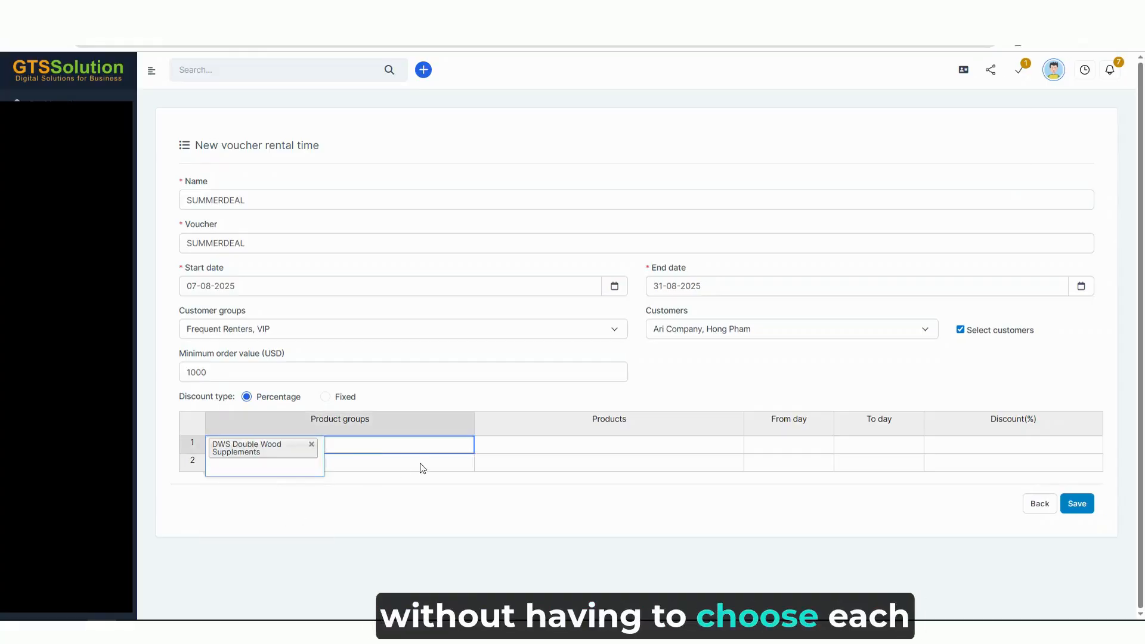
{"action": "left_click", "coordinate": [250, 469]}
{"action": "left_click", "coordinate": [257, 537]}
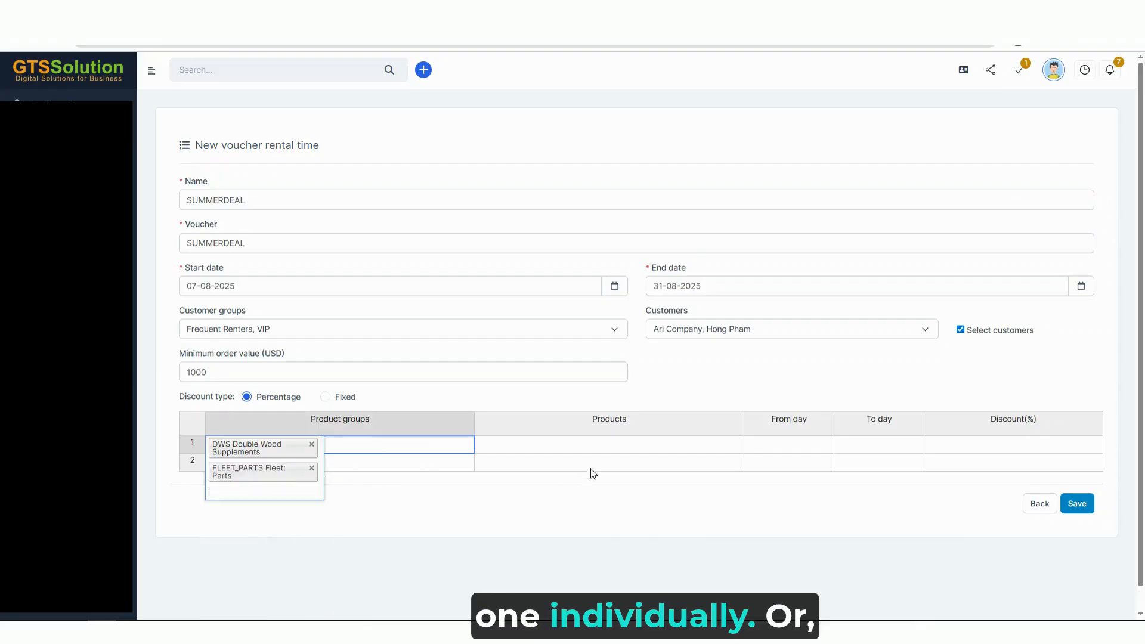
- Add the products 00631_Construction Drill D300 800W, 00628_Laptop MSI and 00627_MacBook Air M4 to the first discount row
{"action": "left_click", "coordinate": [620, 451]}
{"action": "left_click", "coordinate": [618, 452]}
{"action": "left_click", "coordinate": [552, 498]}
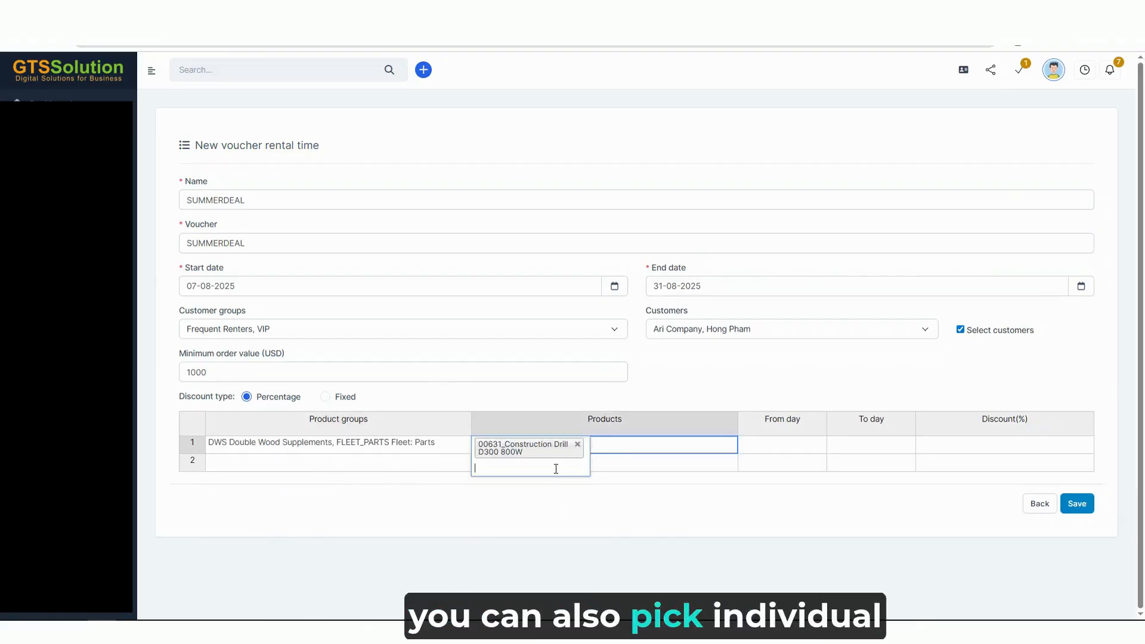
{"action": "left_click", "coordinate": [555, 471]}
{"action": "left_click", "coordinate": [533, 508]}
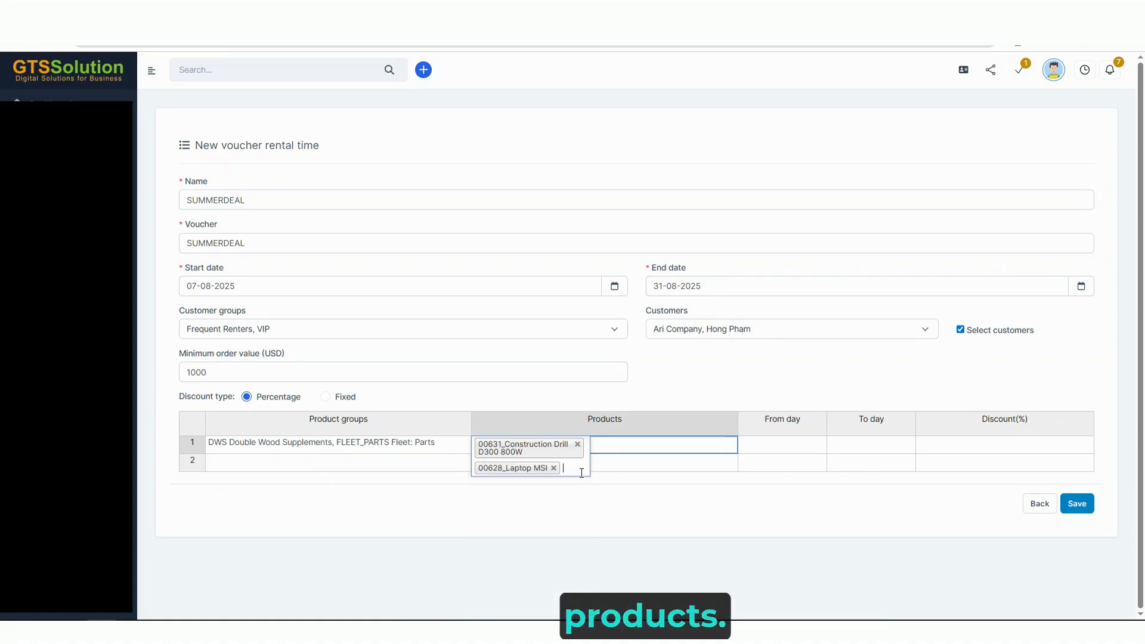
{"action": "left_click", "coordinate": [536, 471]}
{"action": "left_click", "coordinate": [533, 491]}
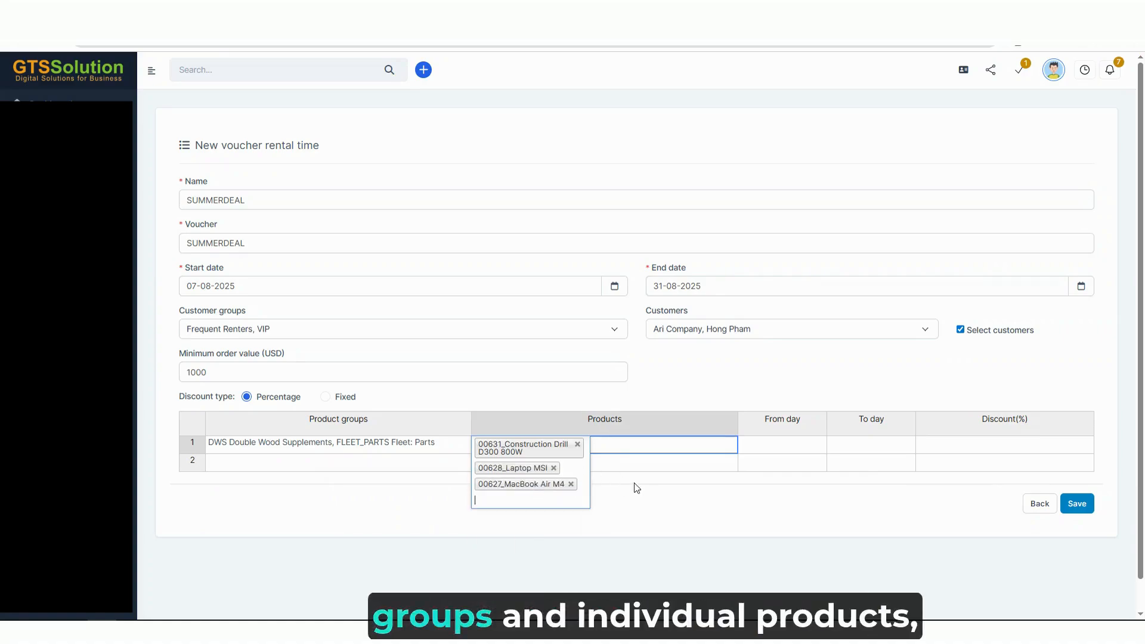
{"action": "left_click", "coordinate": [646, 487]}
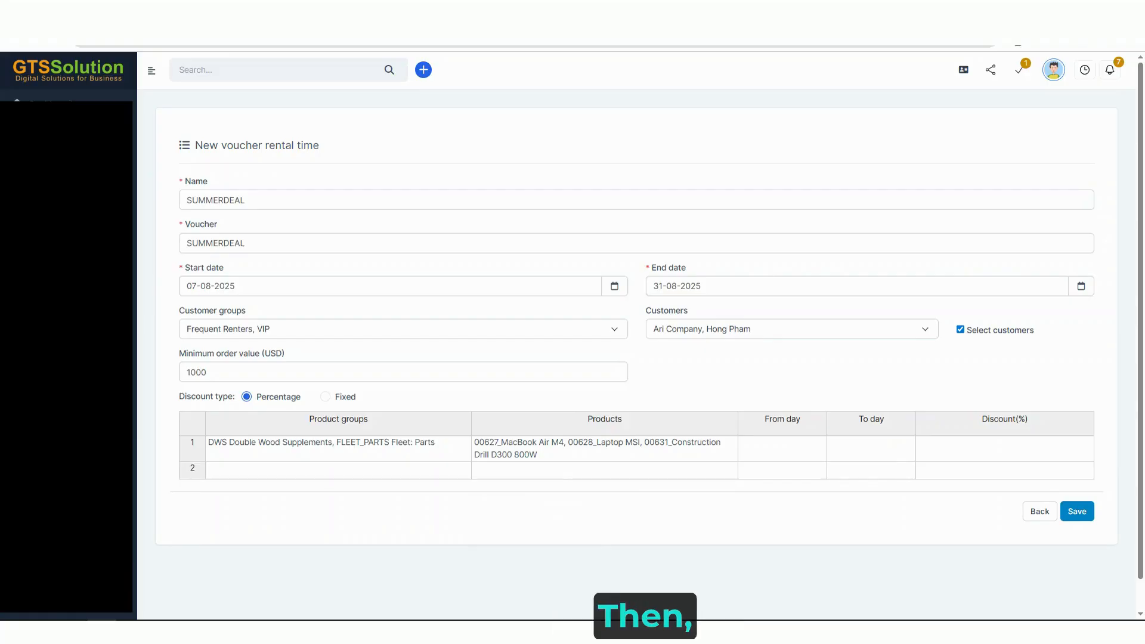
- Set the first discount row to run from day 0 to day 3 with a 2% discount
{"action": "left_click", "coordinate": [782, 455]}
{"action": "type", "text": "0"}
{"action": "left_click", "coordinate": [886, 450]}
{"action": "type", "text": "3"}
{"action": "left_click", "coordinate": [991, 456]}
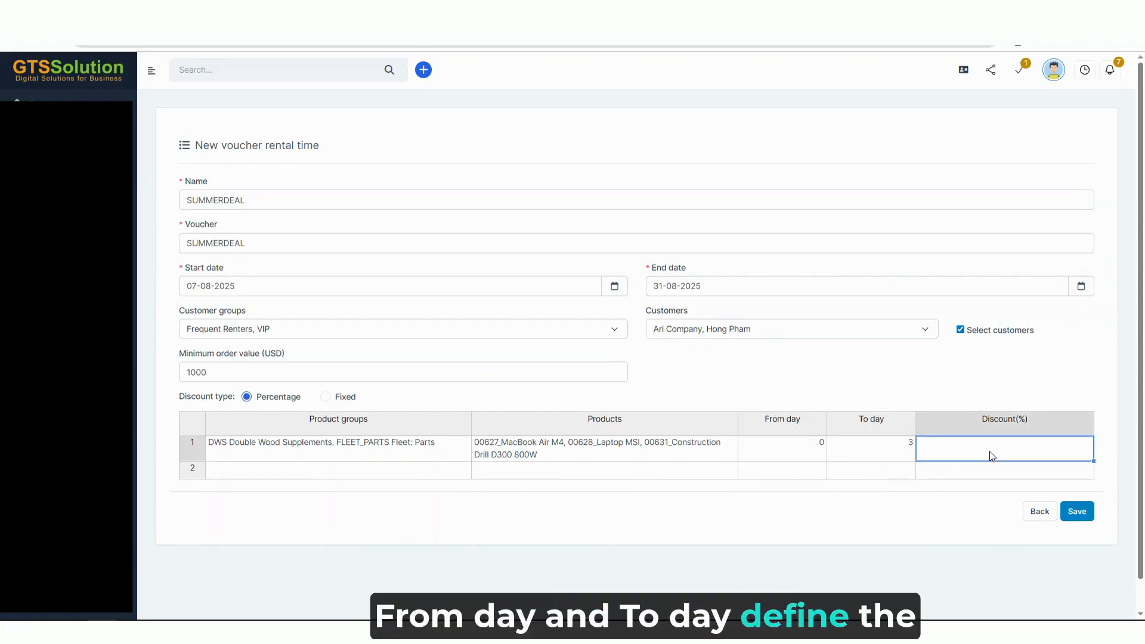
{"action": "type", "text": "2"}
{"action": "left_click", "coordinate": [956, 499]}
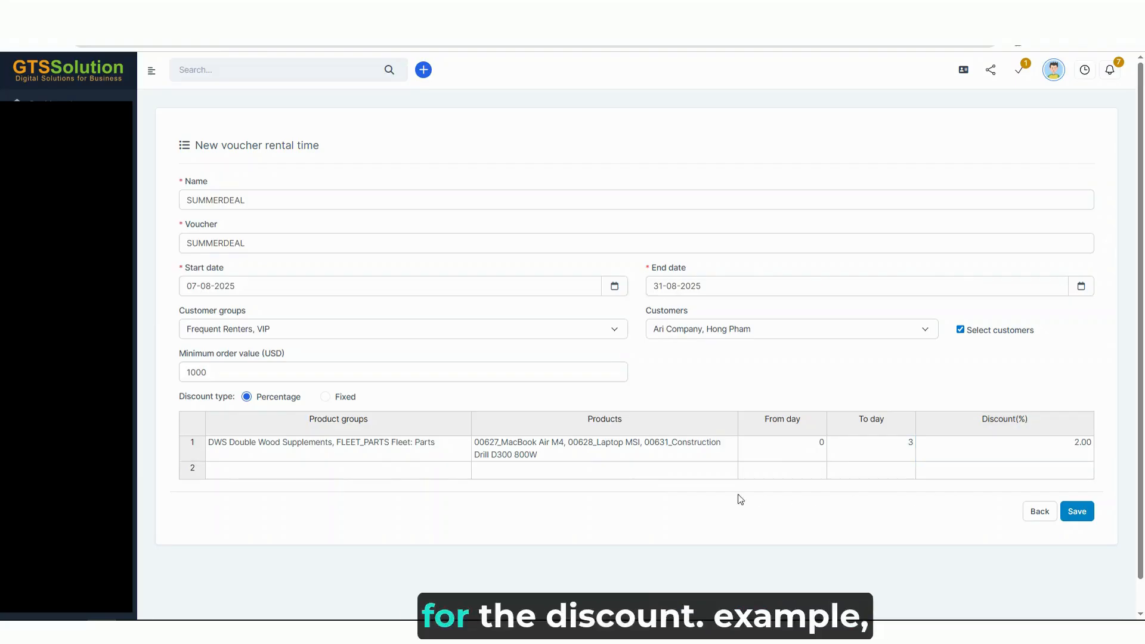
- Copy the first row's product groups and products to the second row, with from day 3, no end day and a 5% discount
{"action": "left_click_drag", "start_coordinate": [417, 446], "coordinate": [742, 474]}
{"action": "left_click", "coordinate": [812, 476]}
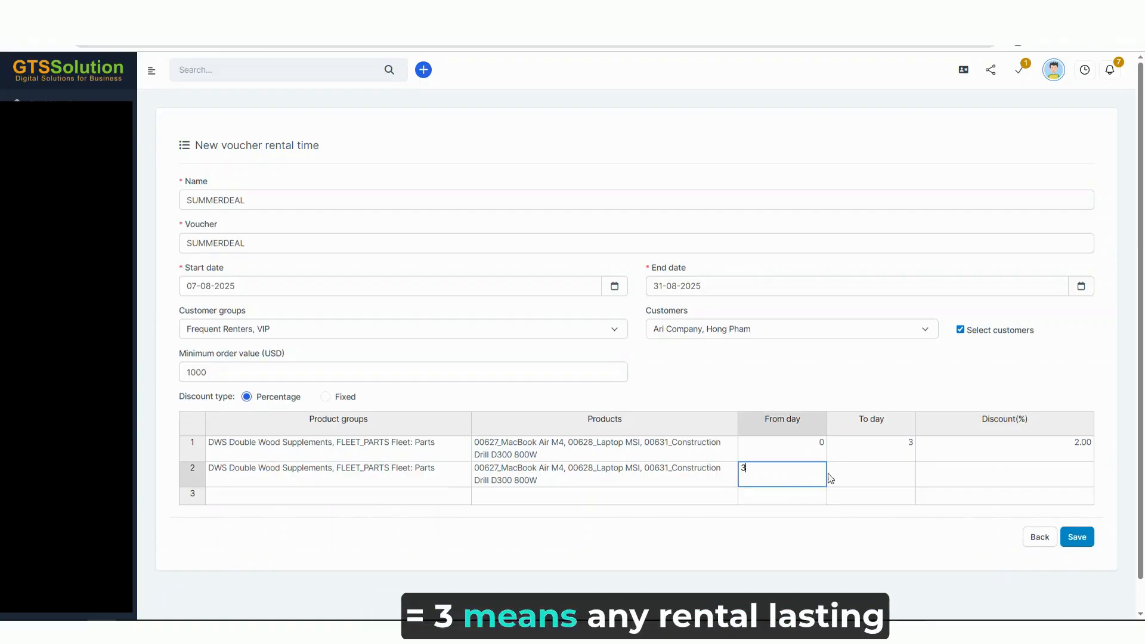
{"action": "left_click", "coordinate": [873, 477]}
{"action": "left_click", "coordinate": [1008, 480]}
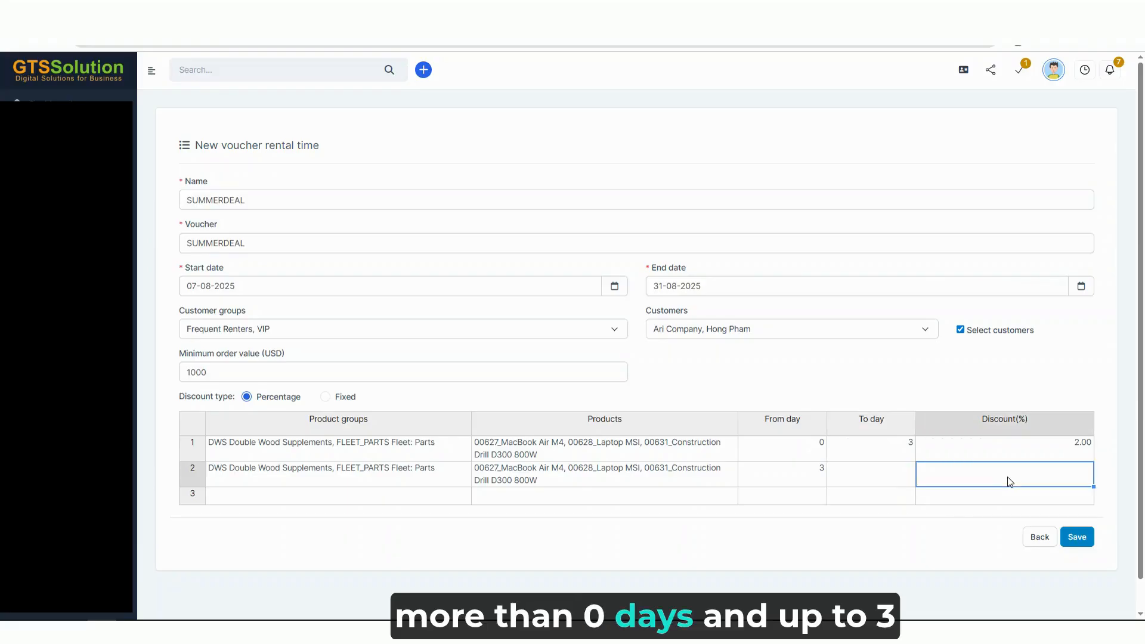
{"action": "left_click", "coordinate": [950, 524]}
- Fill the third discount row with product 00655_Wedding Backdrop Set Classic, from day 2, no end day and a 3% discount
{"action": "double_click", "coordinate": [556, 496]}
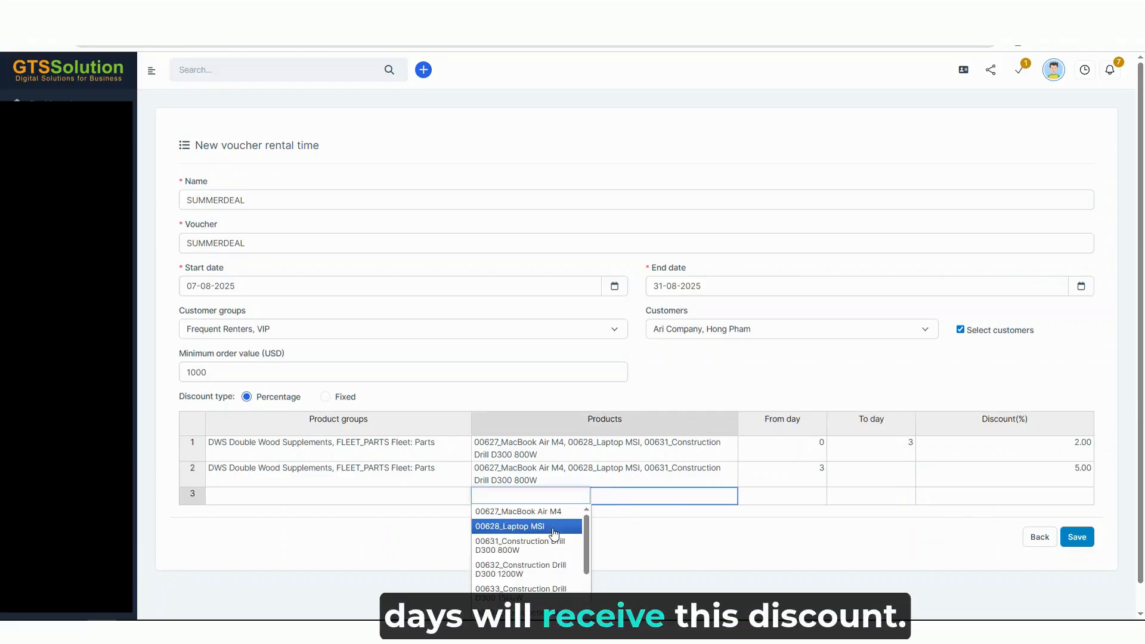
{"action": "scroll", "coordinate": [553, 572], "scroll_direction": "down", "scroll_amount": 5}
{"action": "left_click", "coordinate": [554, 572]}
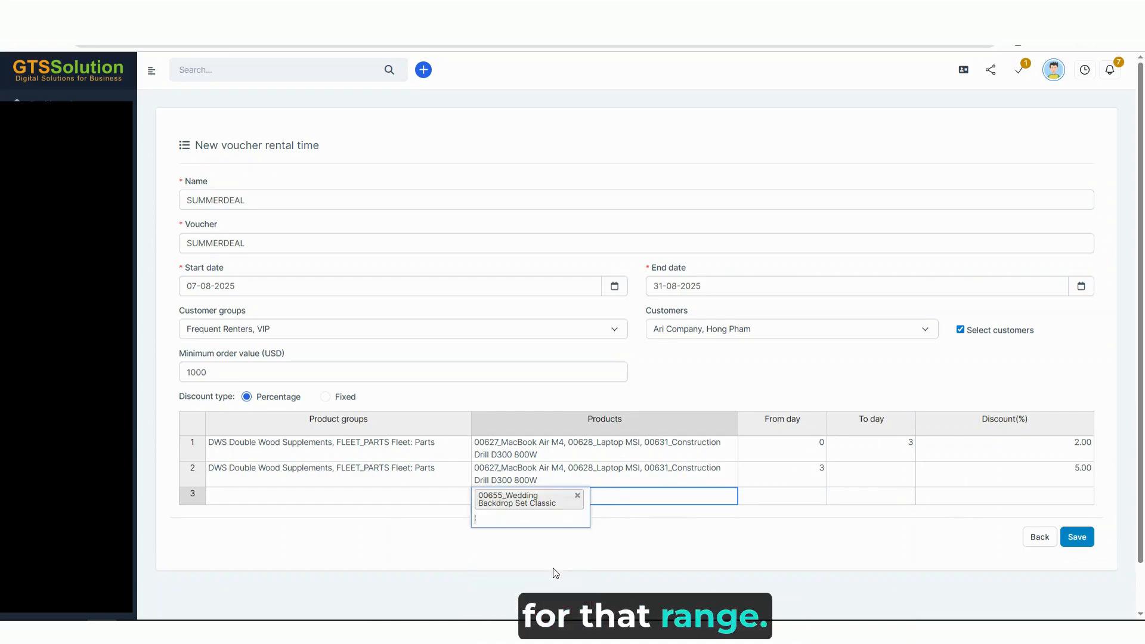
{"action": "left_click", "coordinate": [672, 531]}
{"action": "left_click", "coordinate": [790, 499]}
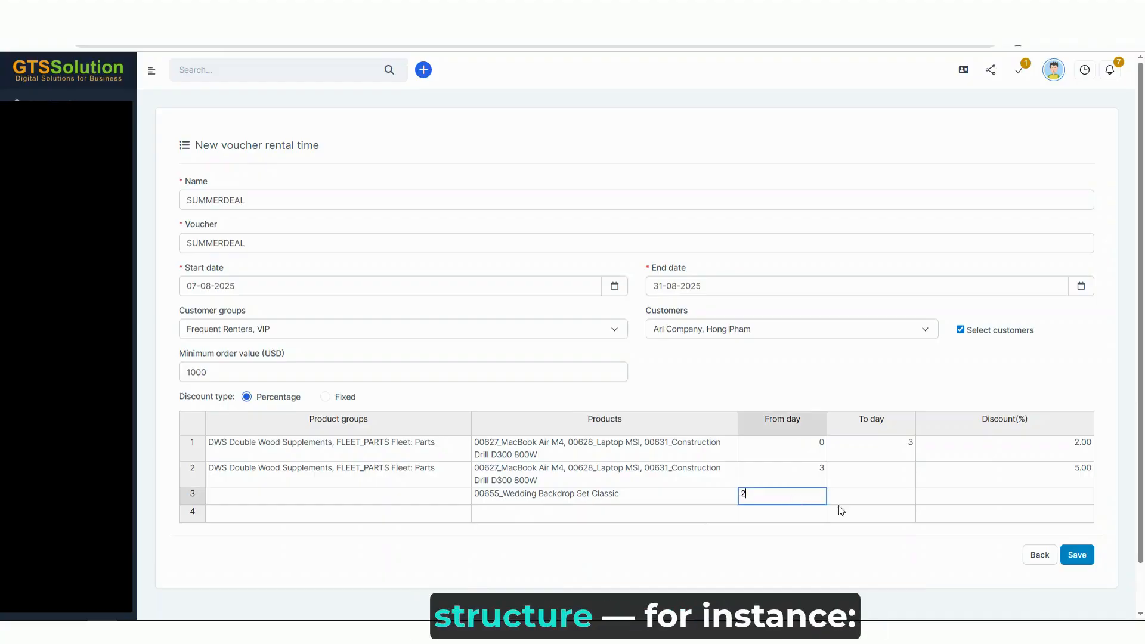
{"action": "left_click", "coordinate": [907, 500]}
{"action": "type", "text": "5"}
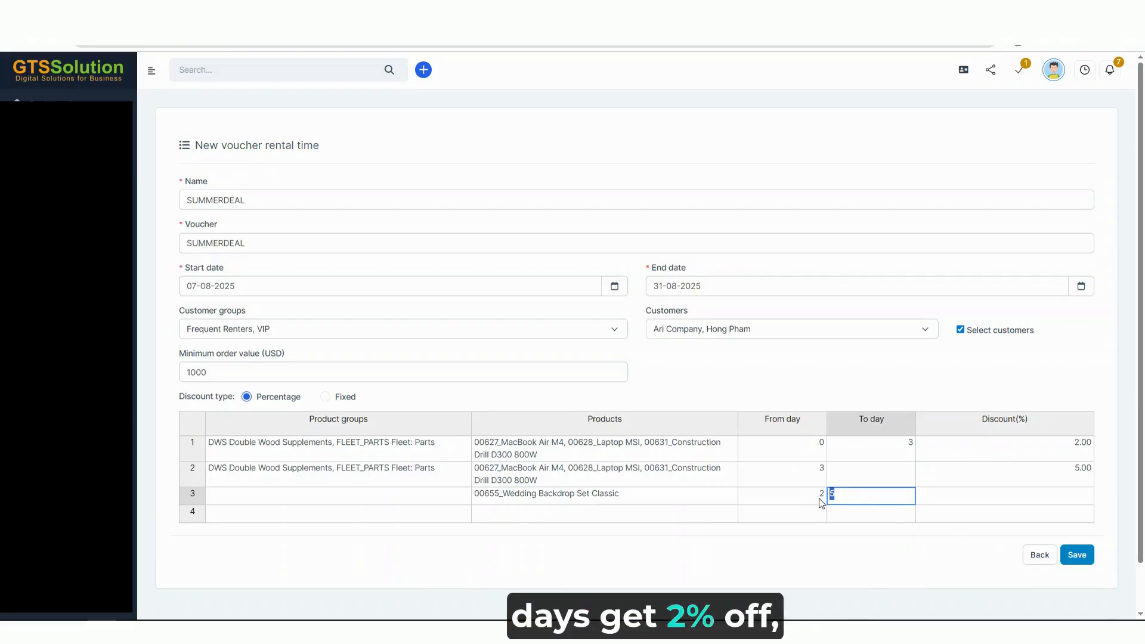
{"action": "left_click", "coordinate": [995, 499]}
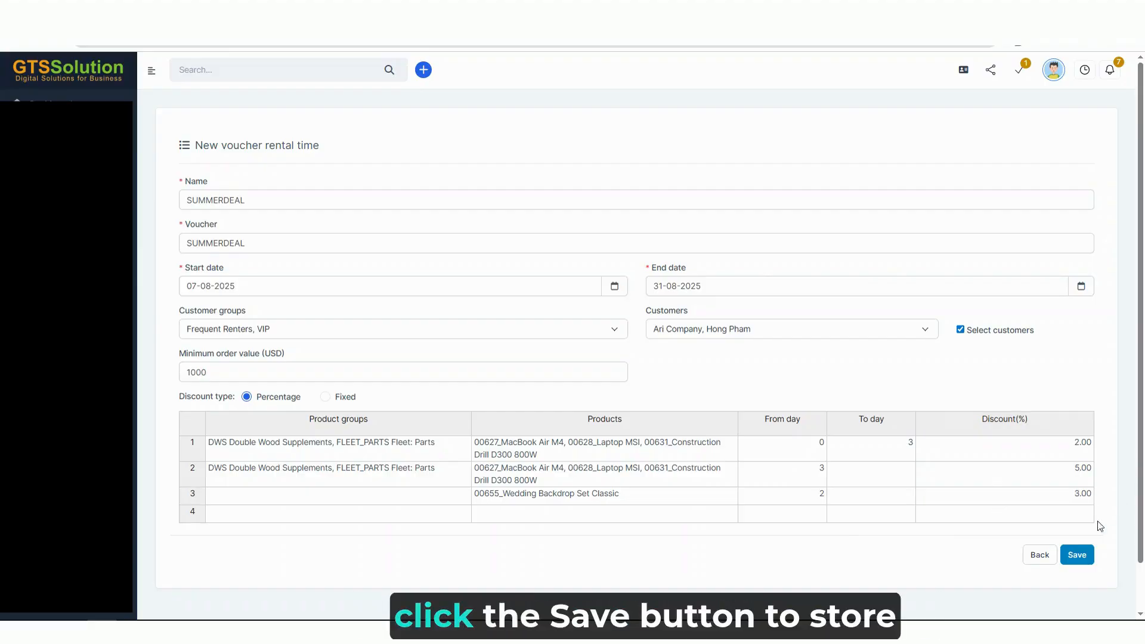
- Save the SUMMERDEAL voucher and view the list of rental time vouchers
{"action": "left_click", "coordinate": [1076, 555]}
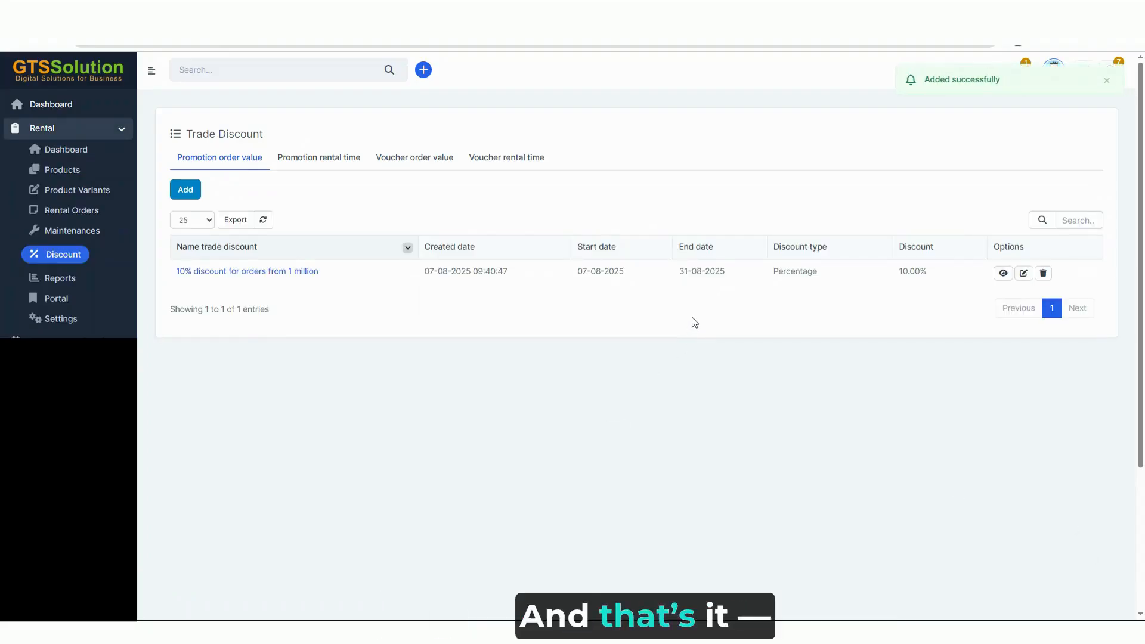
{"action": "left_click", "coordinate": [522, 161]}
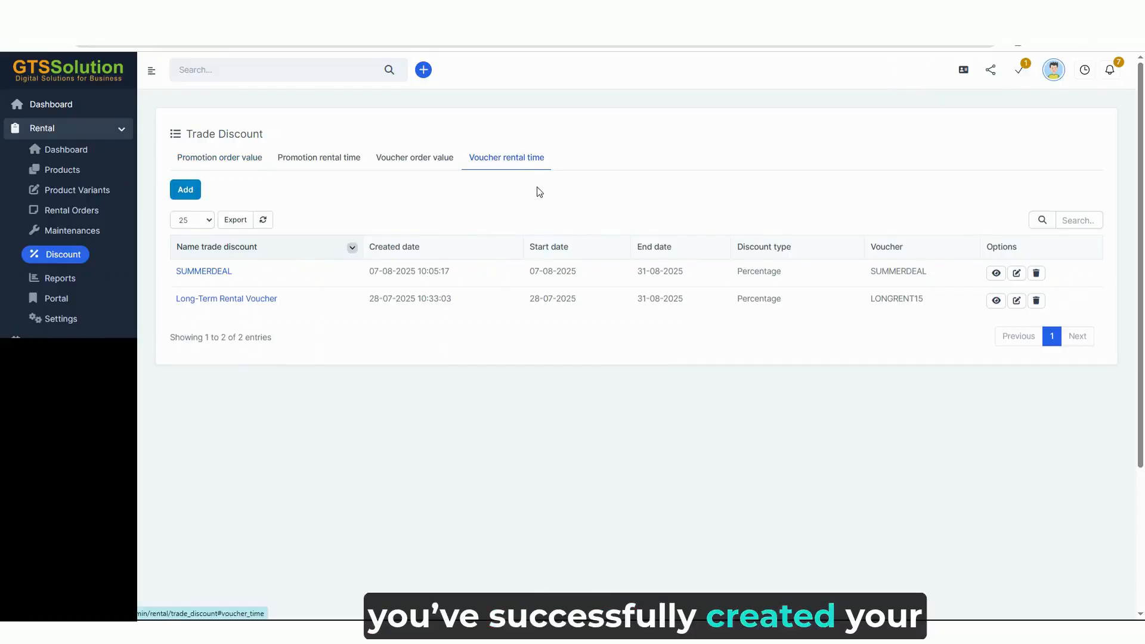